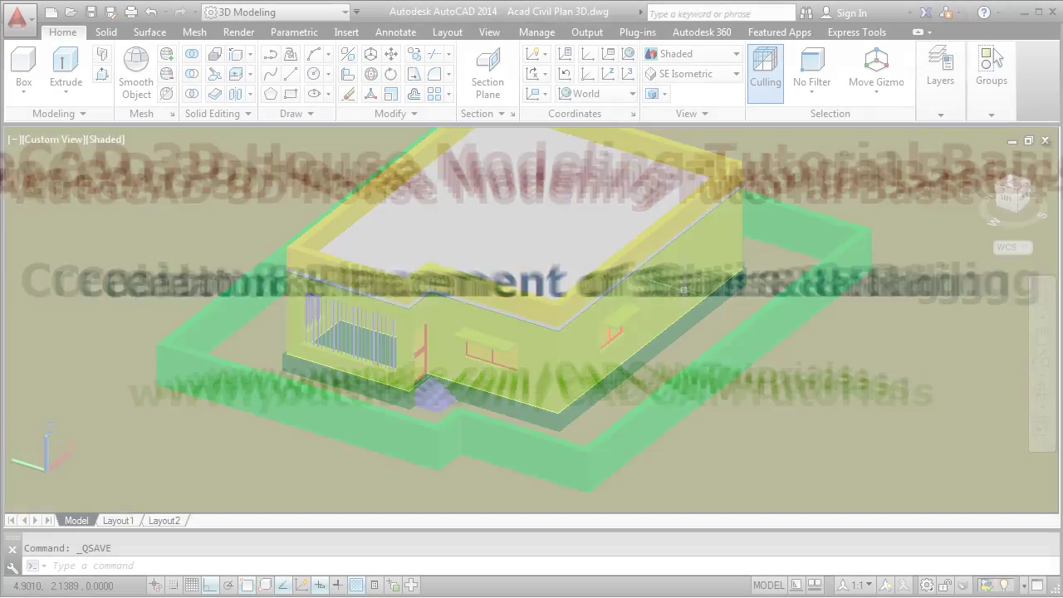
- Shift the house to the right and switch to the SE Isometric view
{"action": "scroll", "coordinate": [664, 370], "scroll_direction": "up", "scroll_amount": 2}
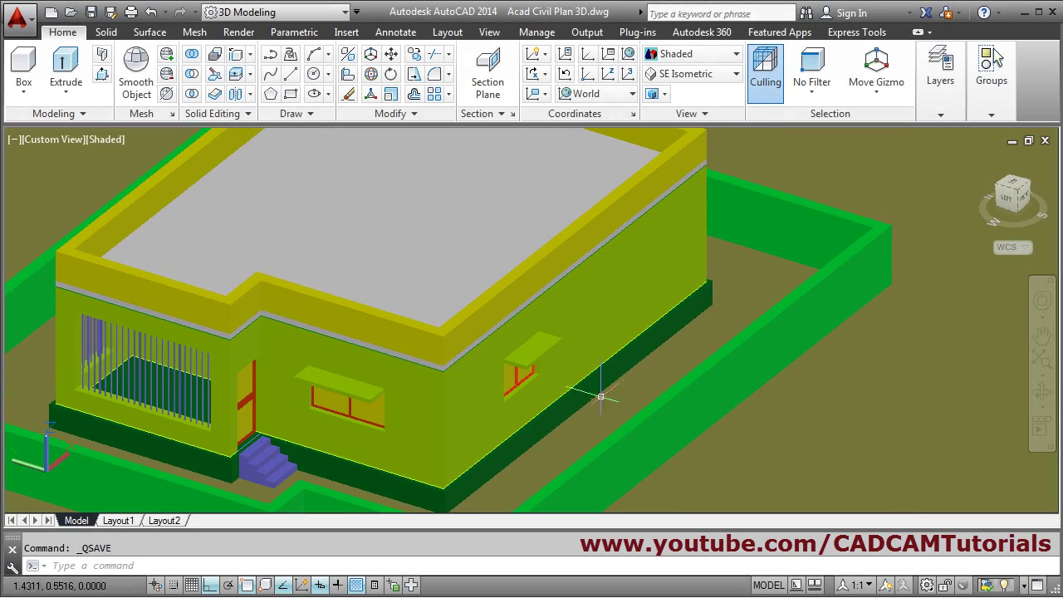
{"action": "scroll", "coordinate": [703, 304], "scroll_direction": "up", "scroll_amount": 2}
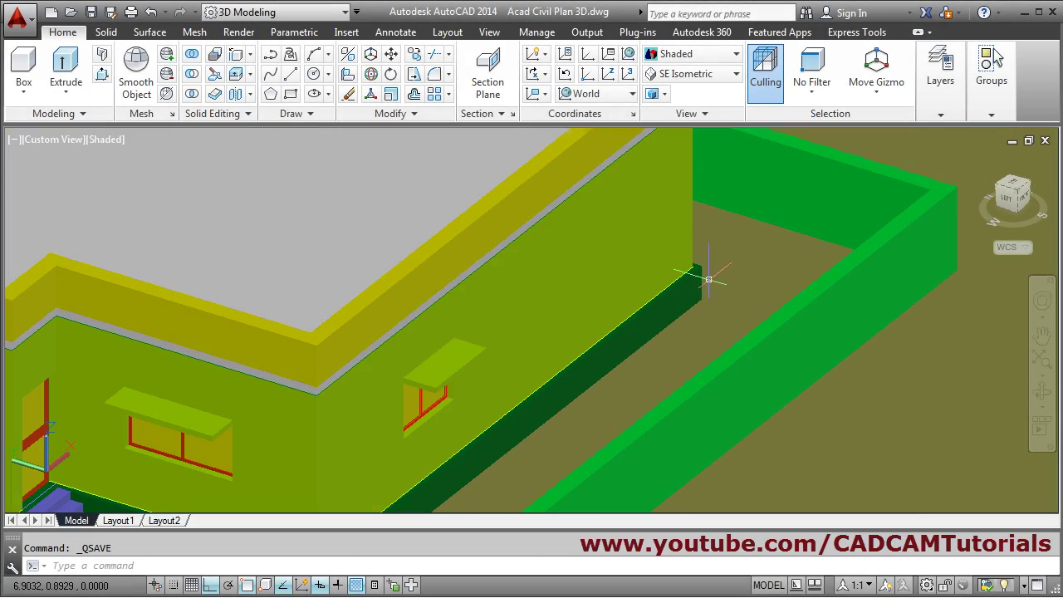
{"action": "scroll", "coordinate": [708, 279], "scroll_direction": "down", "scroll_amount": 3}
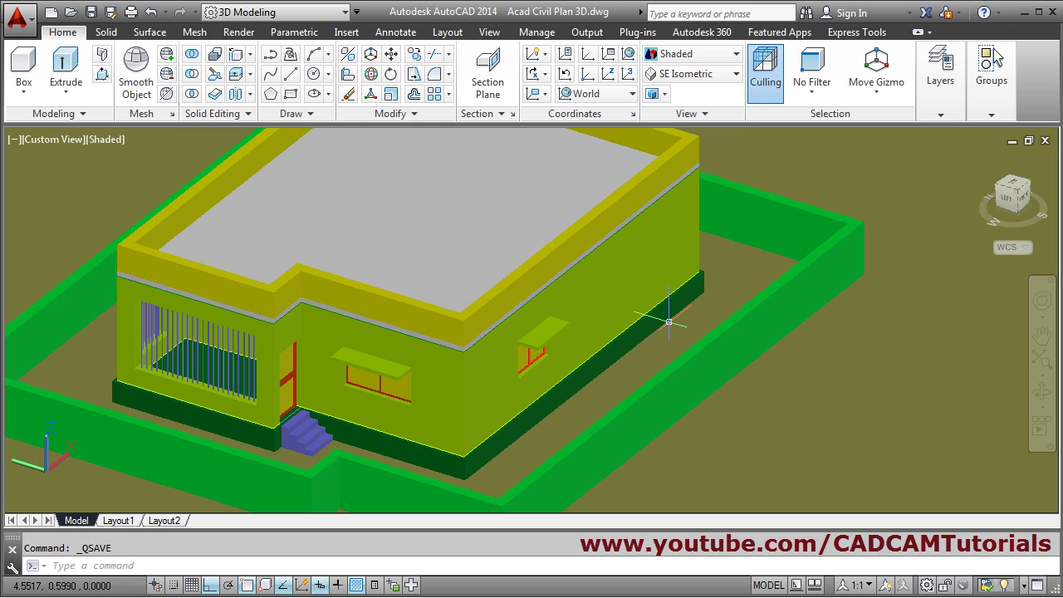
{"action": "scroll", "coordinate": [666, 311], "scroll_direction": "up", "scroll_amount": 3}
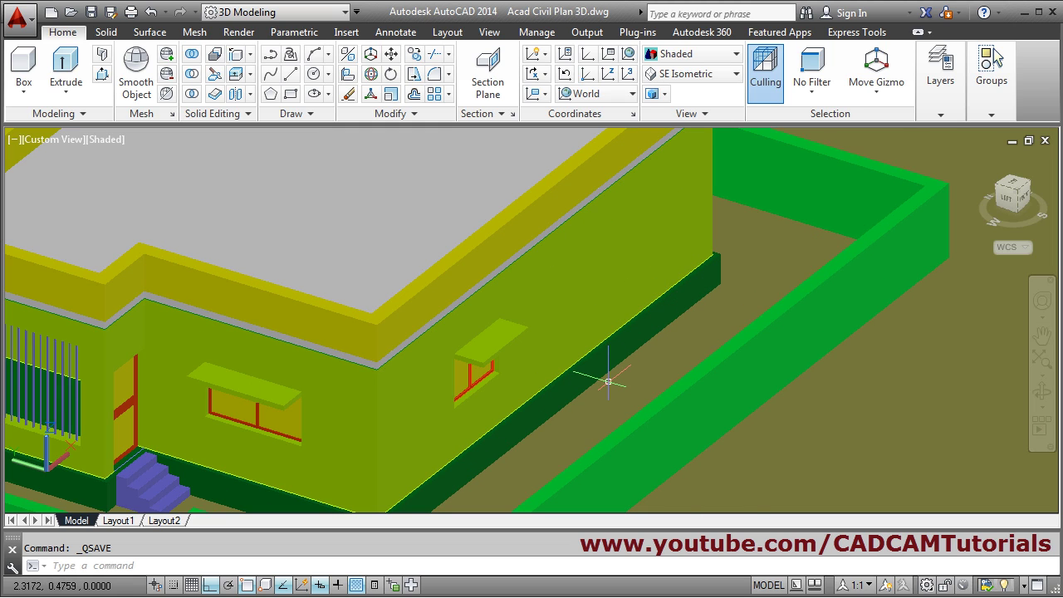
{"action": "mouse_move", "coordinate": [607, 381]}
{"action": "scroll", "coordinate": [518, 253], "scroll_direction": "down", "scroll_amount": 2}
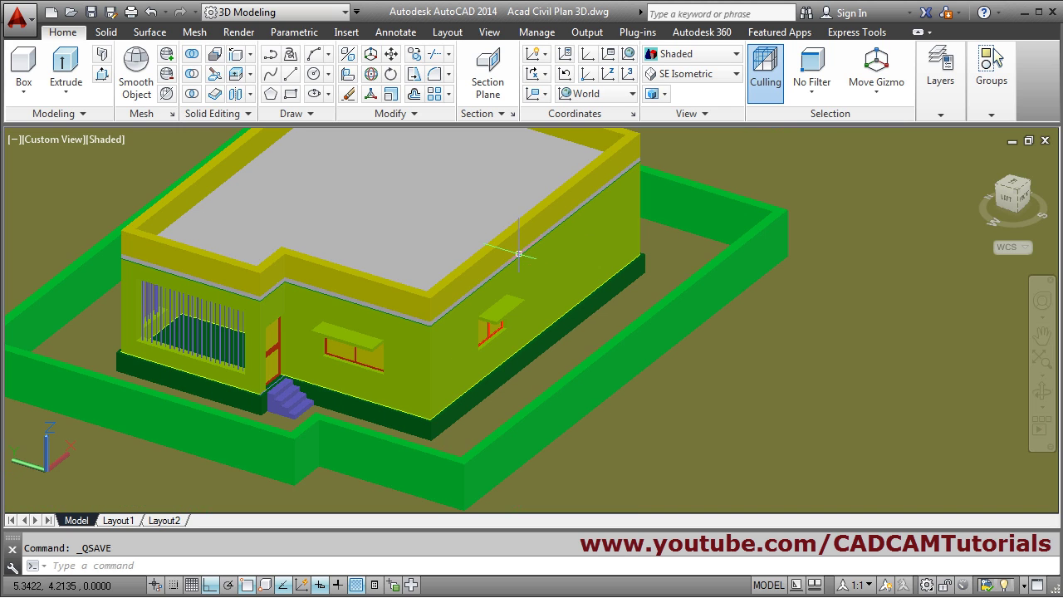
{"action": "middle_click_drag", "start_coordinate": [638, 295], "coordinate": [752, 314]}
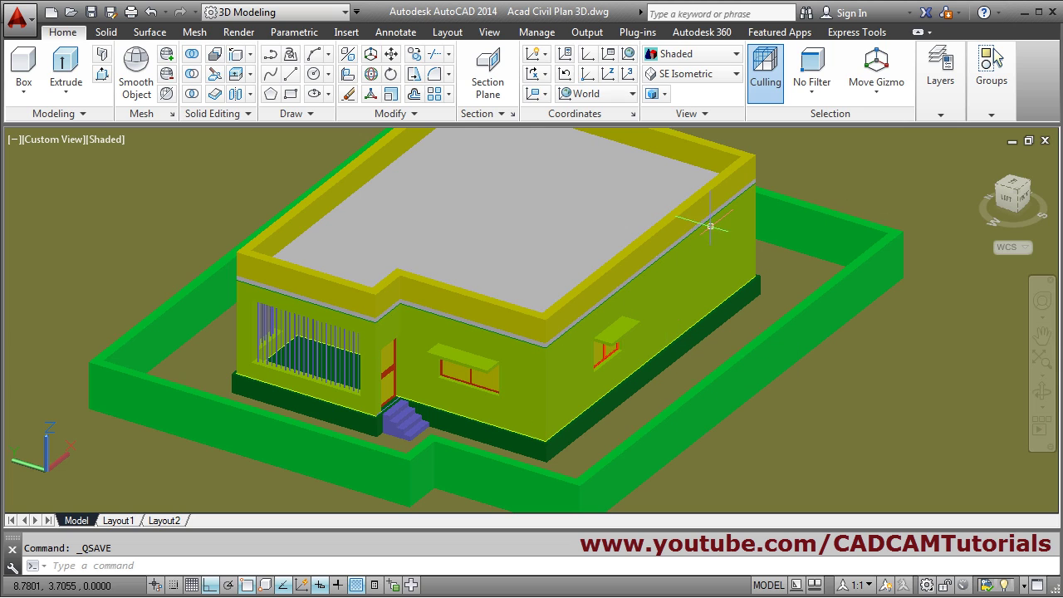
{"action": "left_click", "coordinate": [689, 74]}
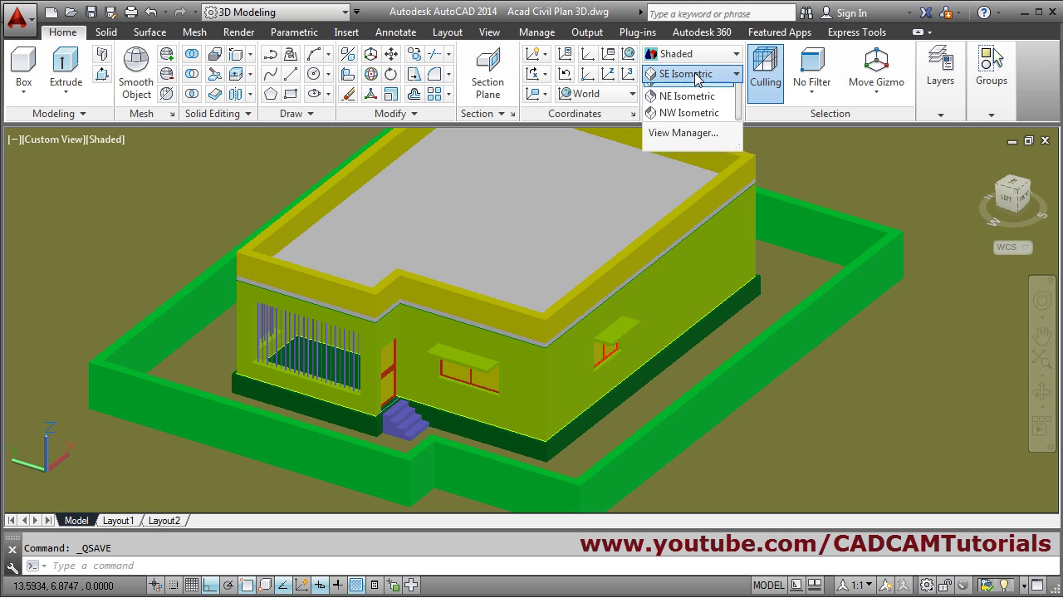
{"action": "left_click", "coordinate": [685, 208]}
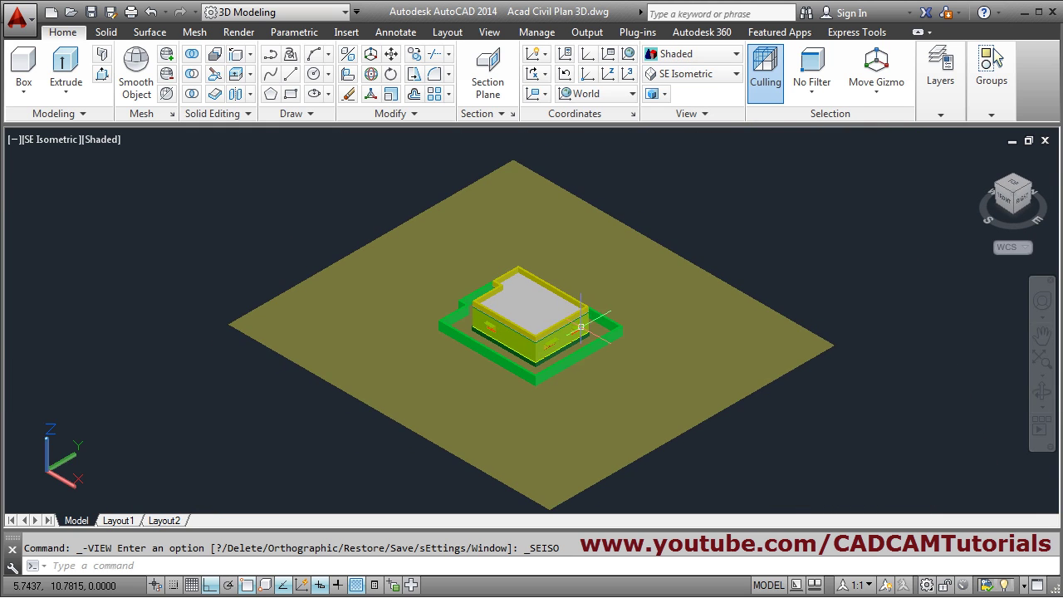
- Align the UCS with the Front plane and pan to empty space beside the ground
{"action": "scroll", "coordinate": [588, 361], "scroll_direction": "up", "scroll_amount": 3}
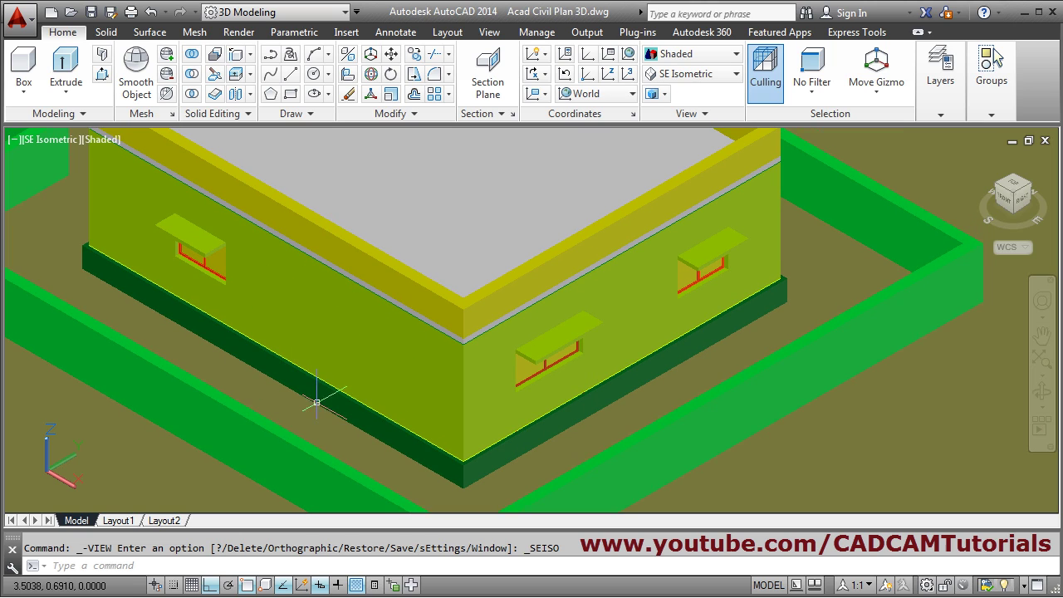
{"action": "left_click", "coordinate": [604, 94]}
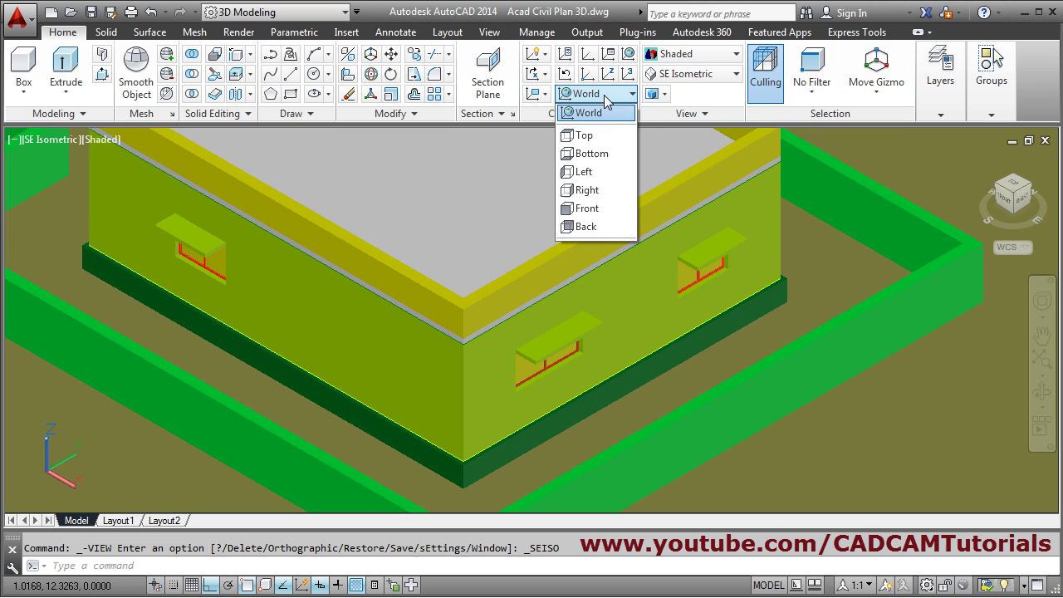
{"action": "left_click", "coordinate": [587, 208]}
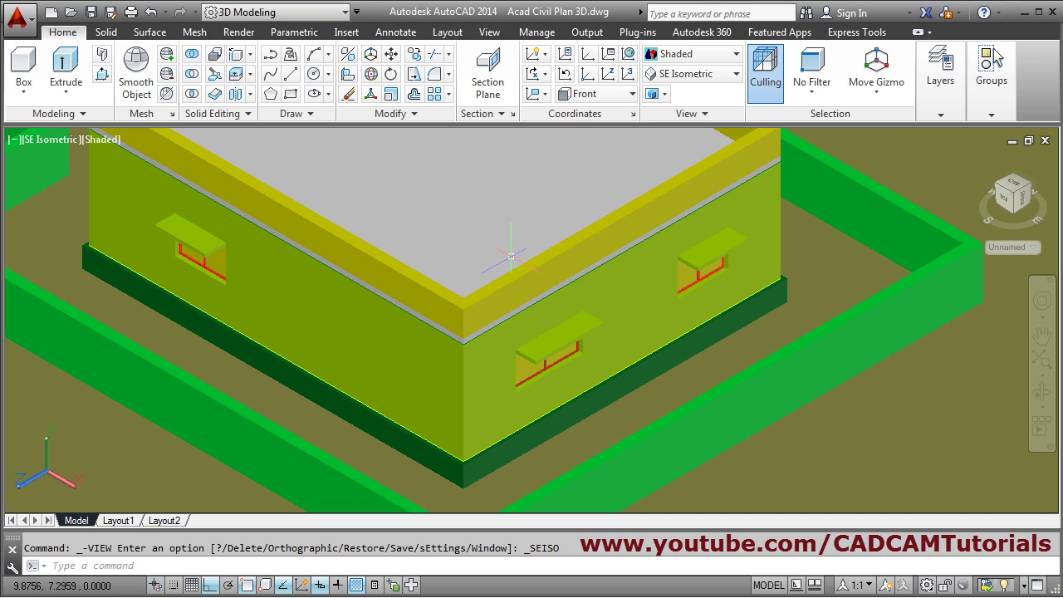
{"action": "scroll", "coordinate": [570, 226], "scroll_direction": "down", "scroll_amount": 5}
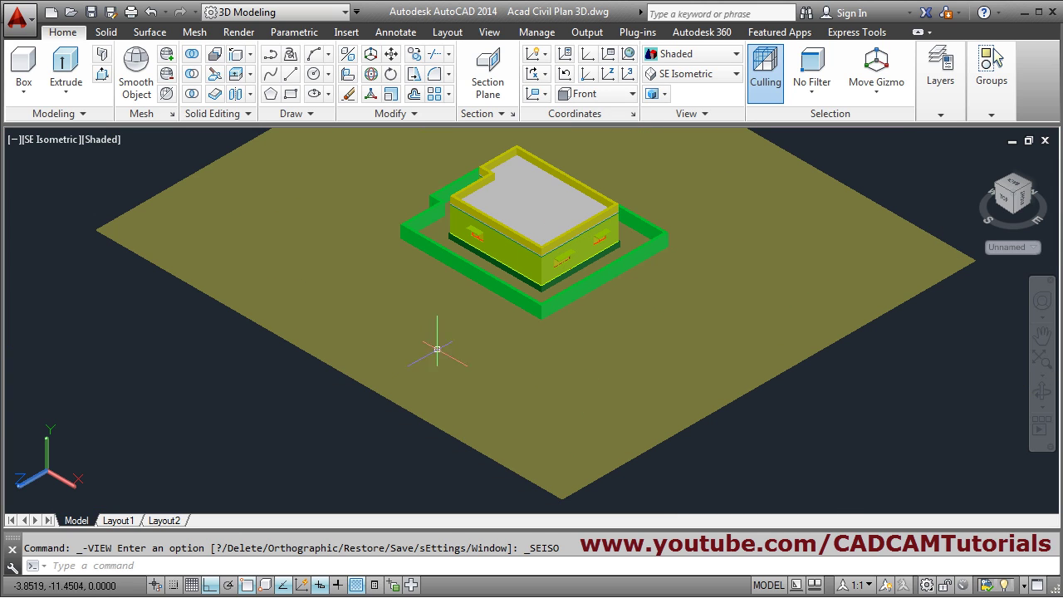
{"action": "middle_click_drag", "start_coordinate": [436, 349], "coordinate": [599, 360]}
{"action": "scroll", "coordinate": [599, 359], "scroll_direction": "up", "scroll_amount": 2}
{"action": "middle_click_drag", "start_coordinate": [281, 484], "coordinate": [399, 396]}
{"action": "middle_click", "coordinate": [384, 382]}
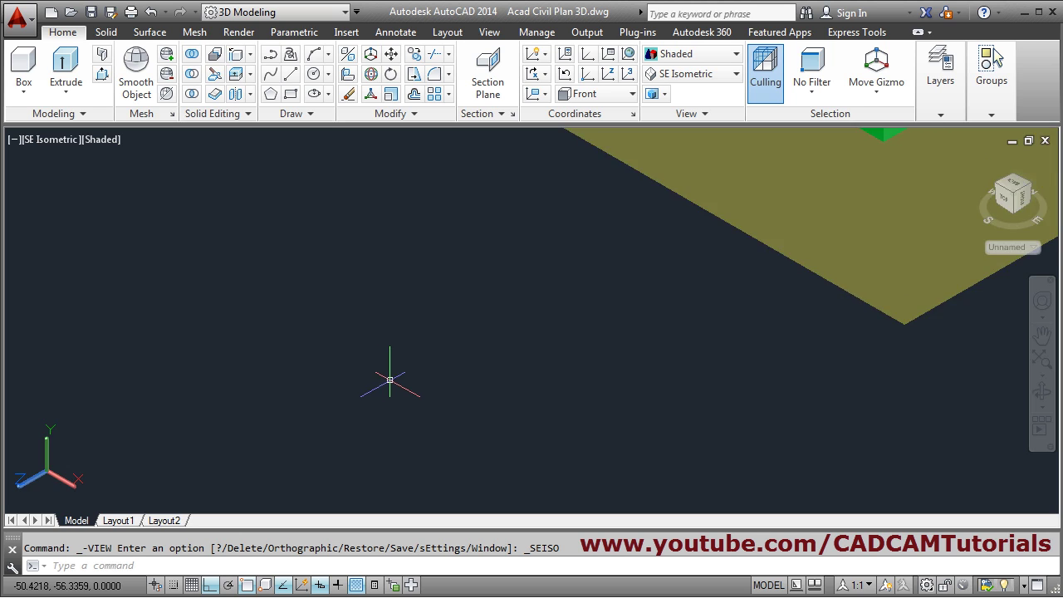
- Confirm the Steps layer is current, then start a new line
{"action": "left_click", "coordinate": [992, 111]}
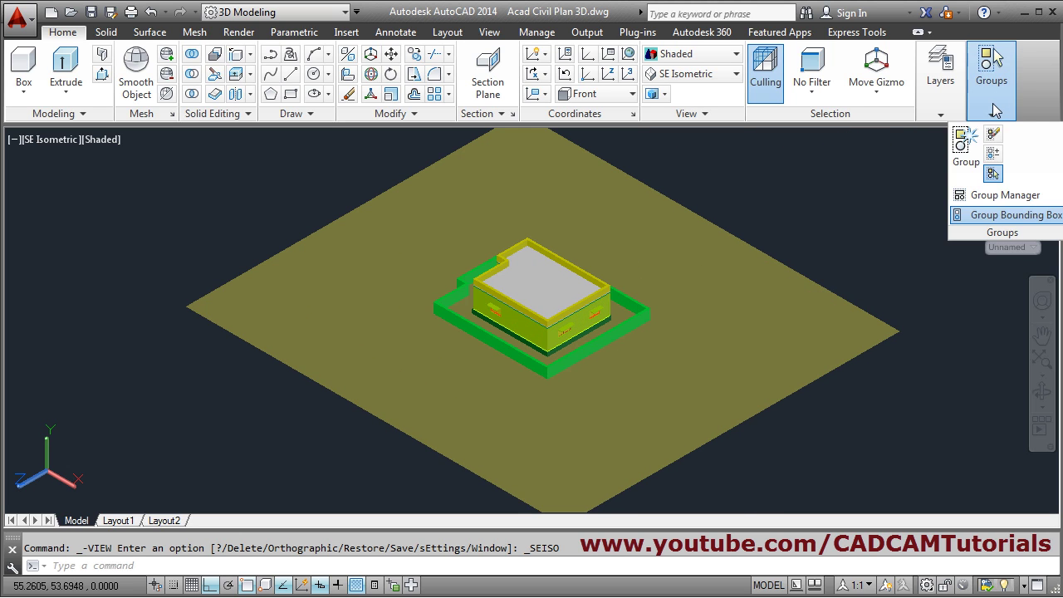
{"action": "left_click", "coordinate": [948, 106]}
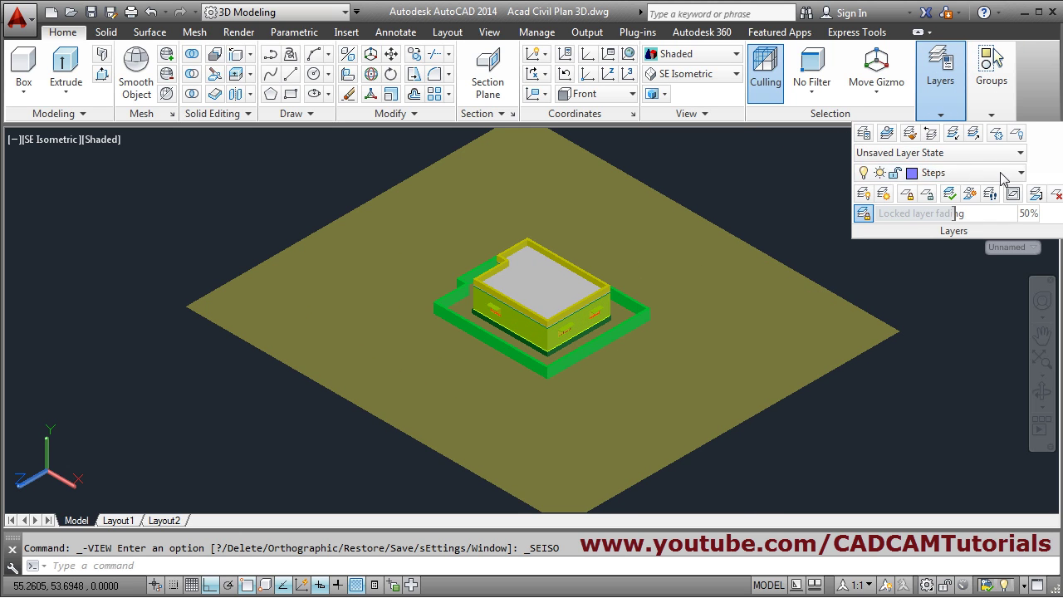
{"action": "left_click", "coordinate": [229, 420]}
{"action": "left_click", "coordinate": [284, 452]}
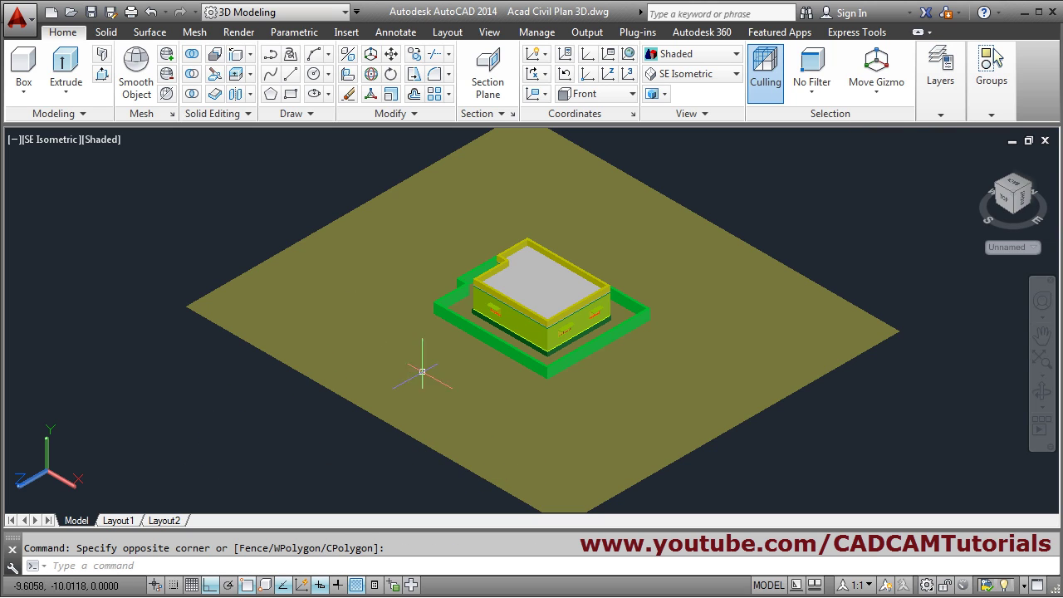
{"action": "scroll", "coordinate": [427, 358], "scroll_direction": "up", "scroll_amount": 6}
{"action": "scroll", "coordinate": [359, 374], "scroll_direction": "down", "scroll_amount": 1}
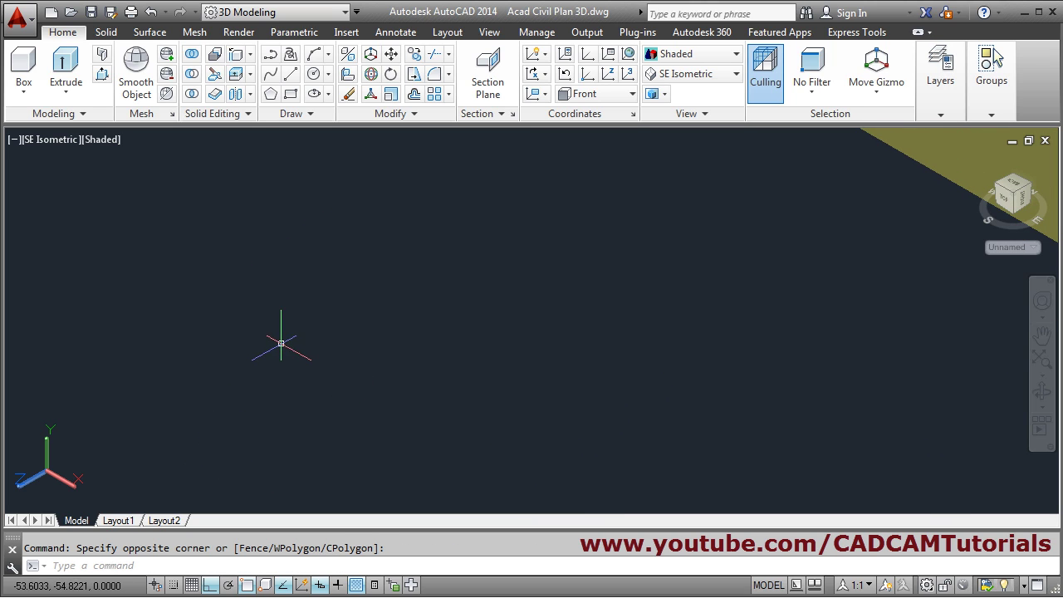
{"action": "left_click", "coordinate": [290, 76]}
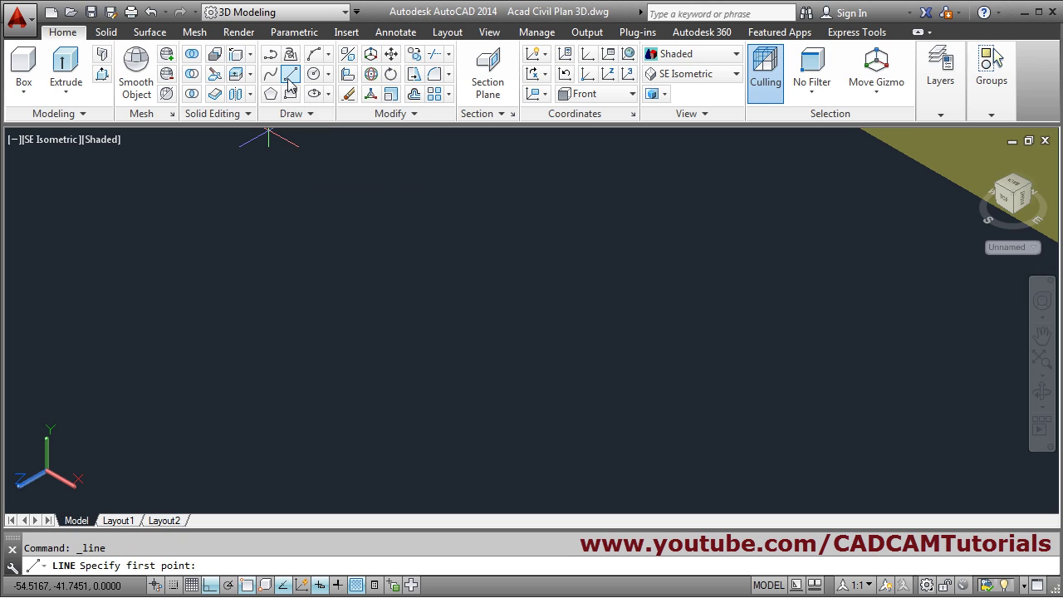
- Draw a zigzag profile of 0.15 rise, 0.23 tread, 0.15 rise and 0.23 tread
{"action": "left_click", "coordinate": [298, 430]}
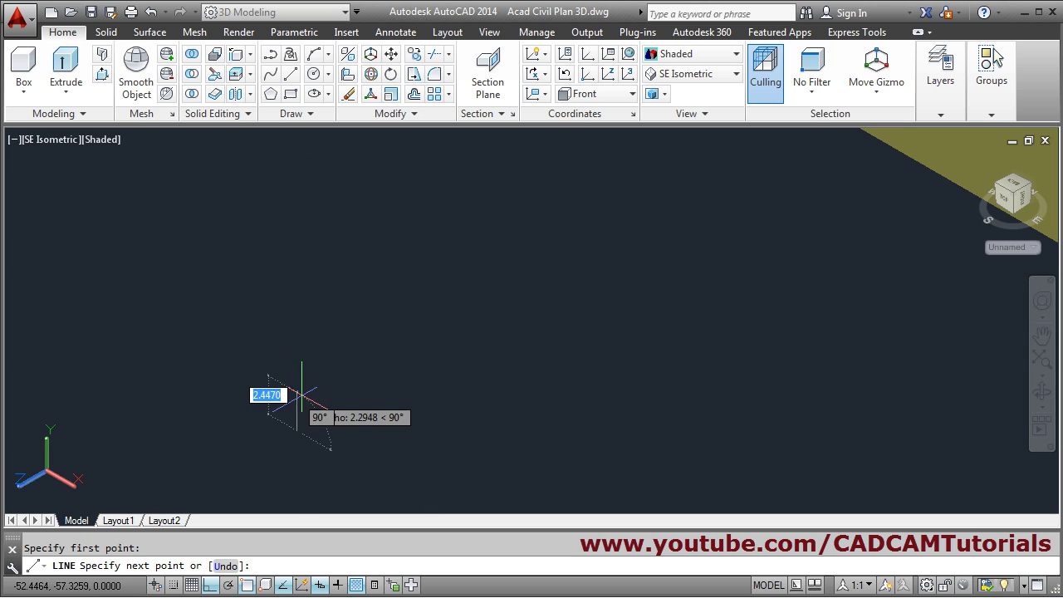
{"action": "type", "text": ".15"}
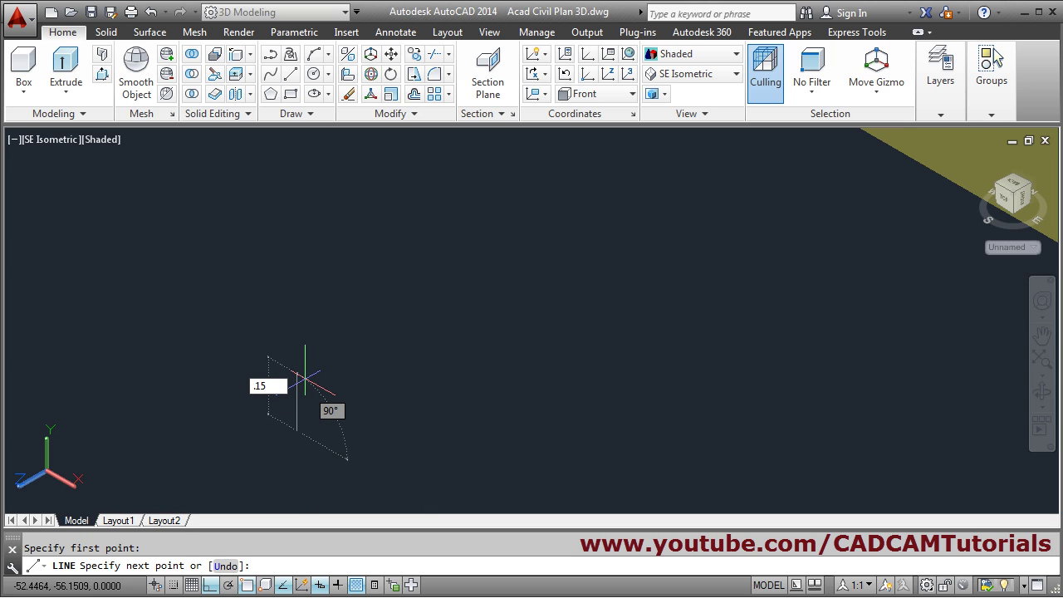
{"action": "key", "text": "Return"}
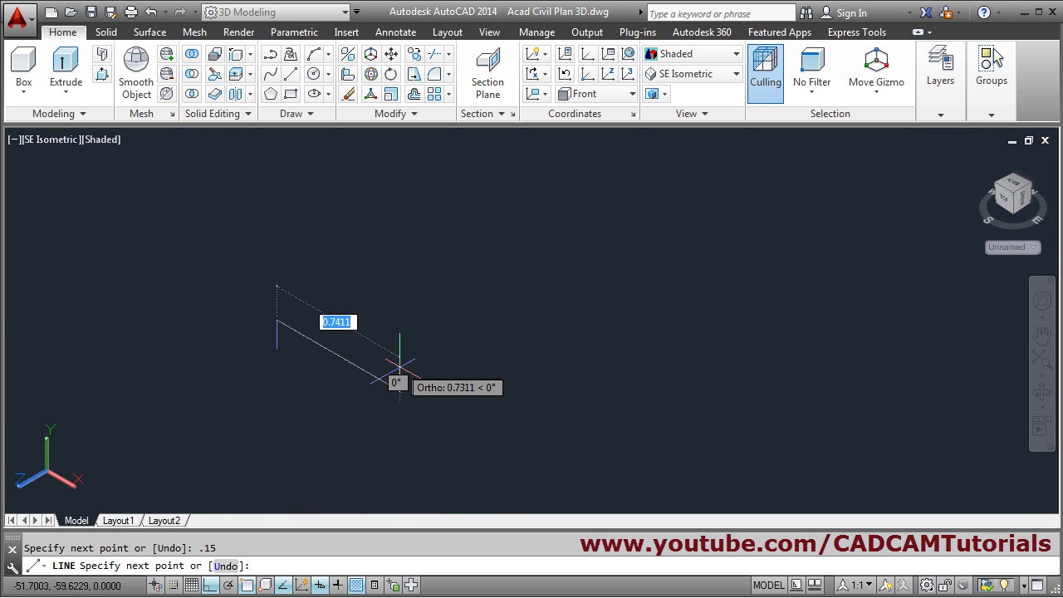
{"action": "type", "text": "."}
{"action": "key", "text": "Return"}
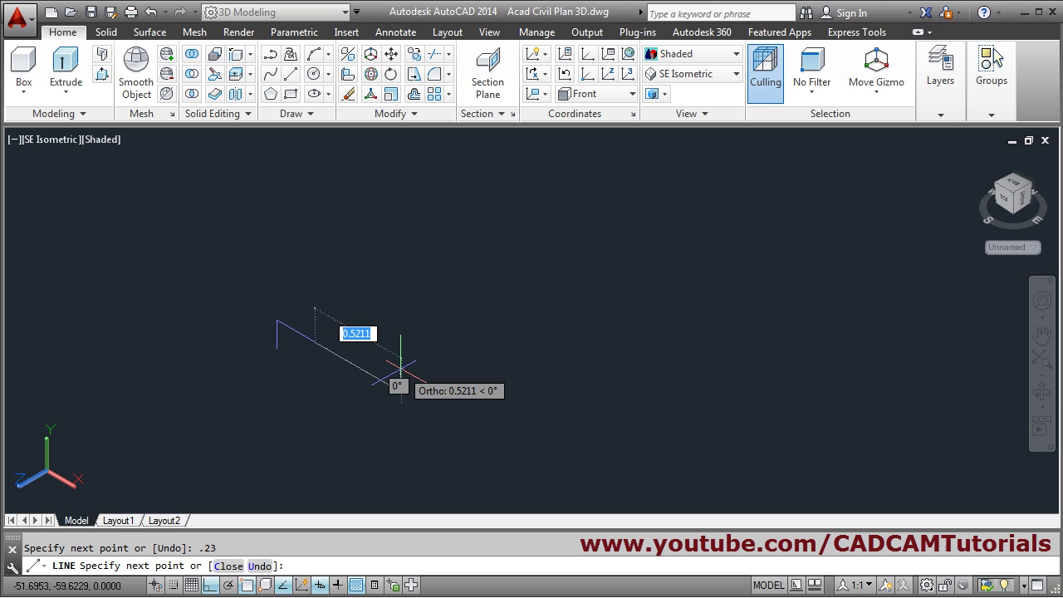
{"action": "type", "text": "."}
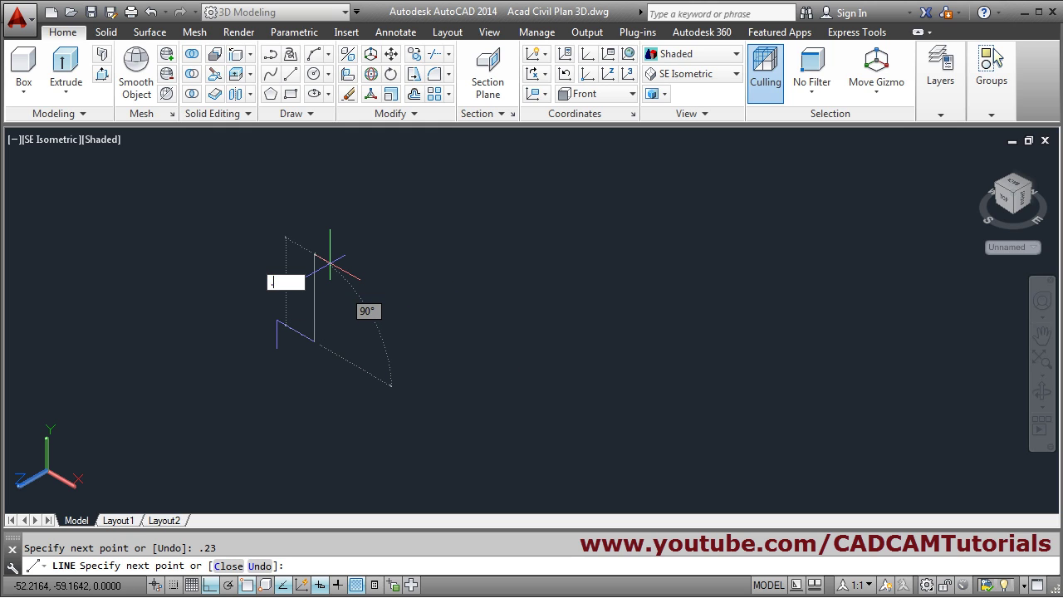
{"action": "type", "text": "15"}
{"action": "key", "text": "Return"}
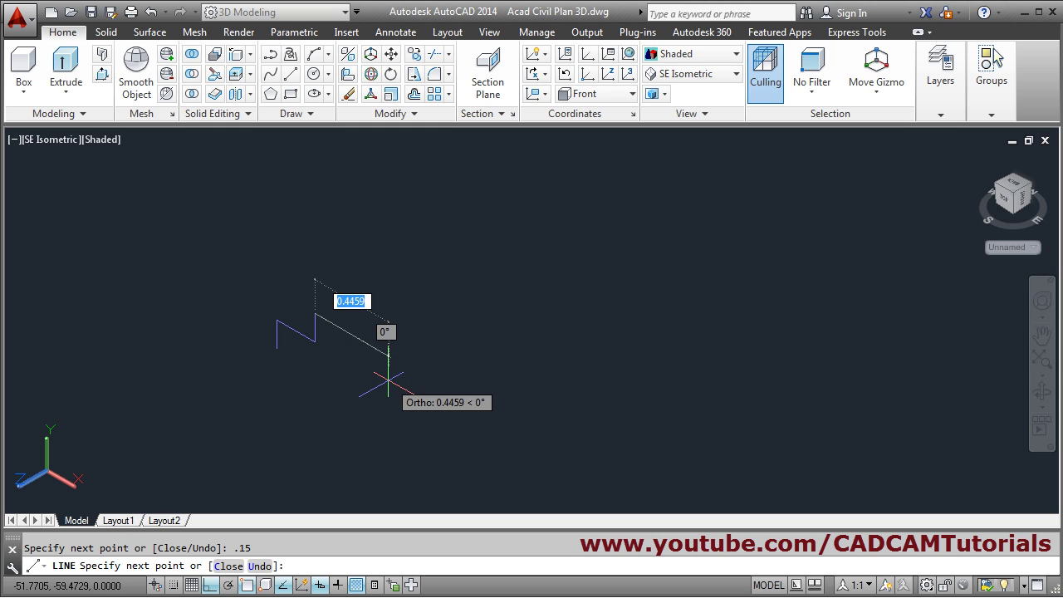
{"action": "type", "text": ".23"}
{"action": "key", "text": "Return"}
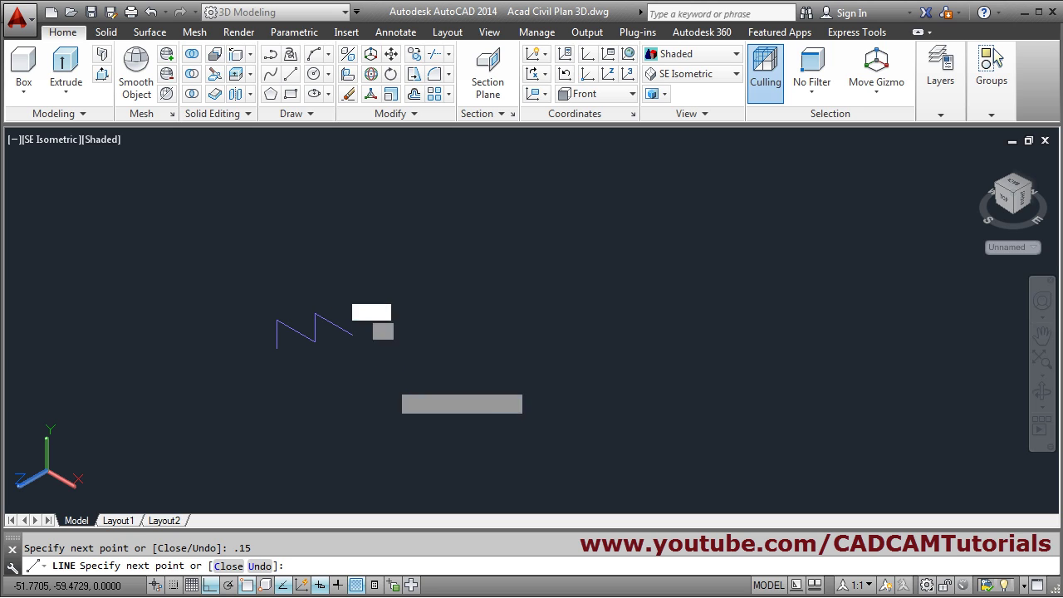
{"action": "key", "text": "Return"}
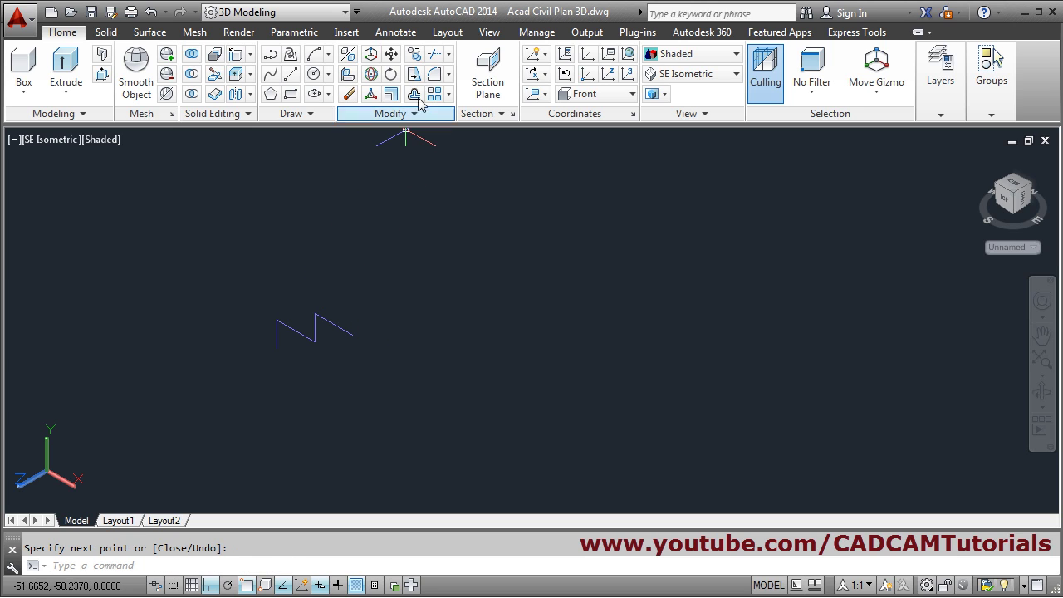
- With Ortho off, copy the two-step zigzag end to end five times along the stair run
{"action": "left_click", "coordinate": [414, 54]}
{"action": "left_click", "coordinate": [264, 336]}
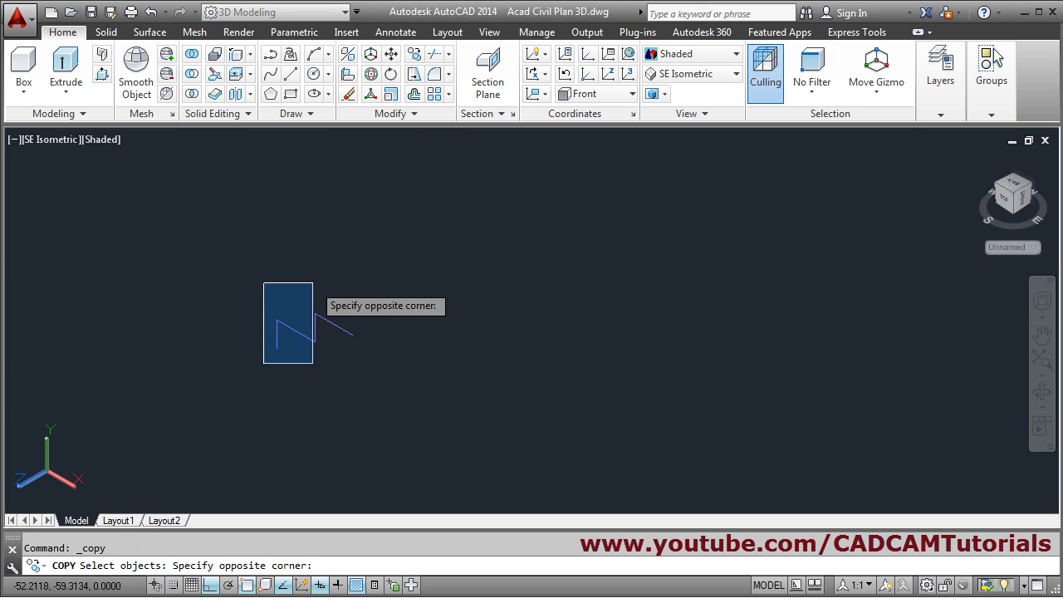
{"action": "left_click", "coordinate": [392, 274]}
{"action": "key", "text": "Return"}
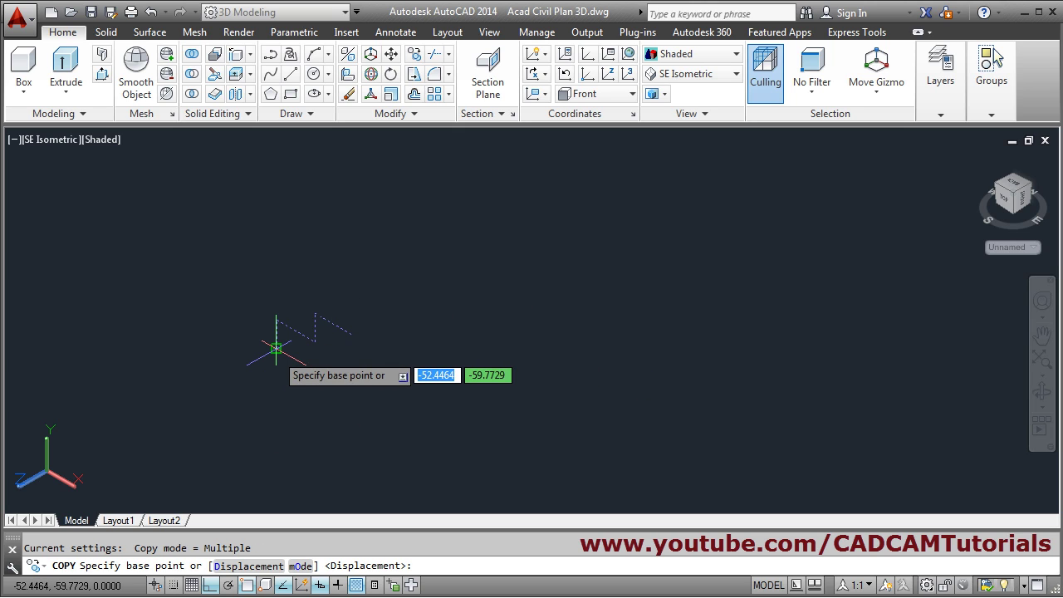
{"action": "left_click", "coordinate": [277, 347]}
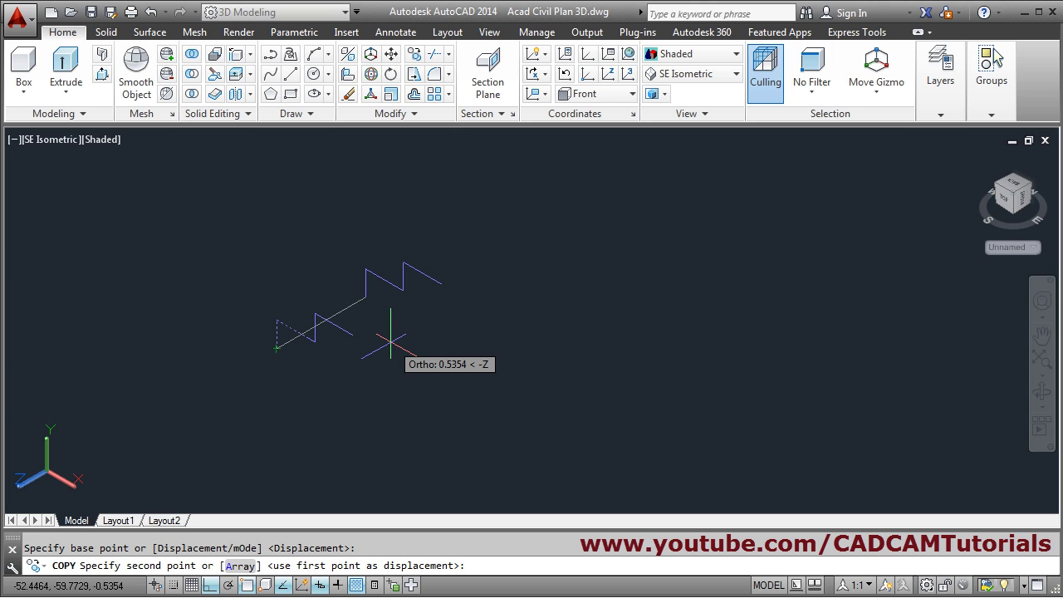
{"action": "key", "text": "F8"}
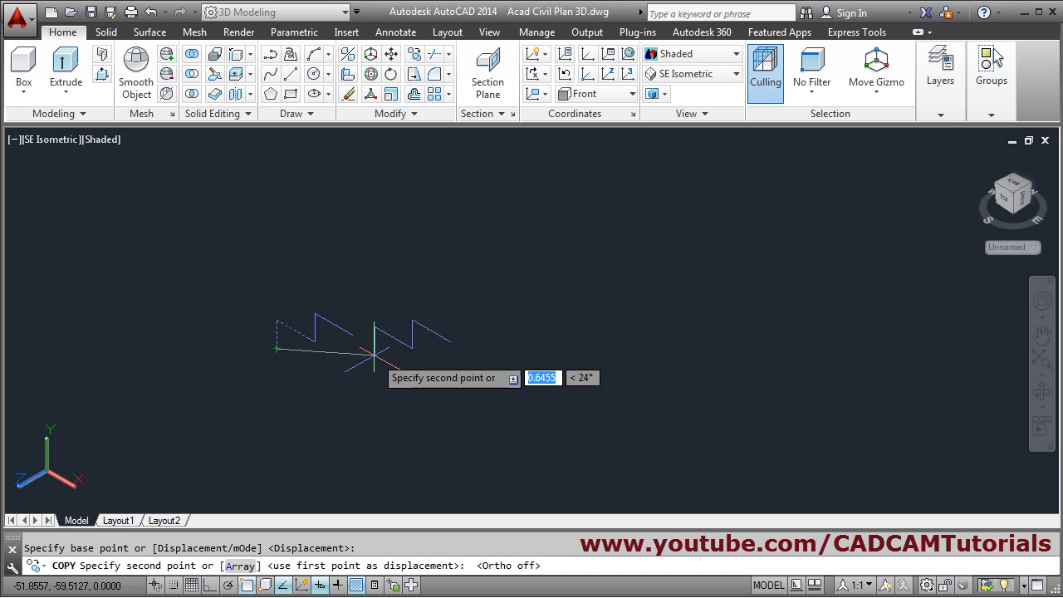
{"action": "left_click", "coordinate": [352, 335]}
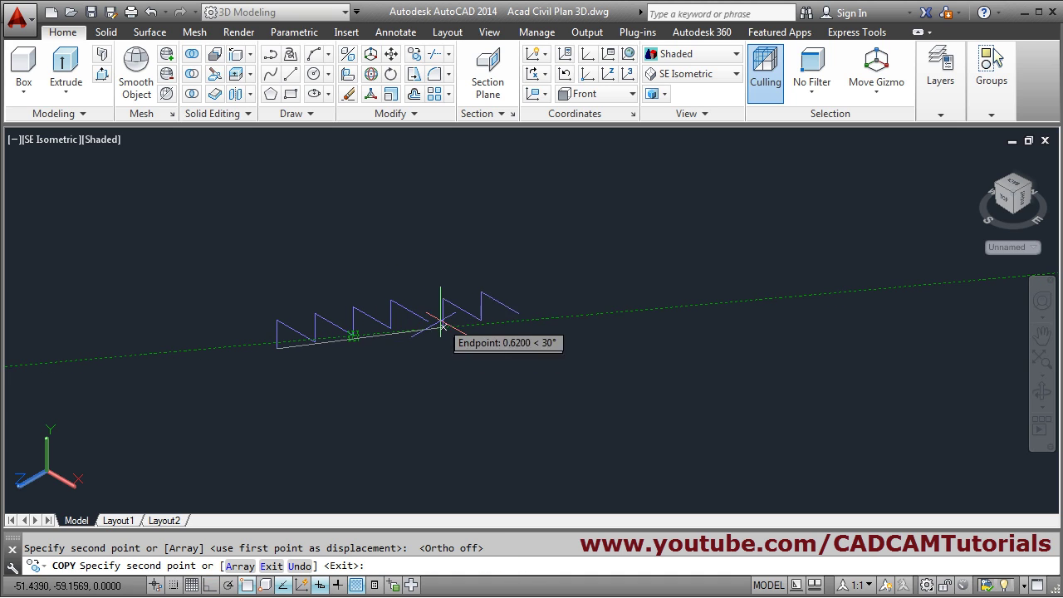
{"action": "left_click", "coordinate": [428, 323]}
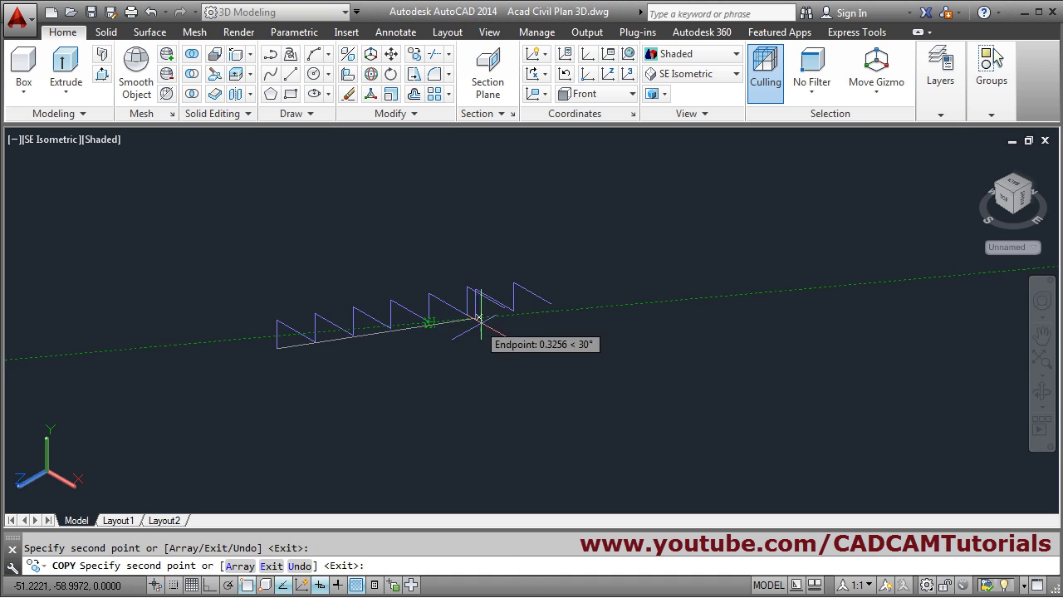
{"action": "left_click", "coordinate": [504, 308]}
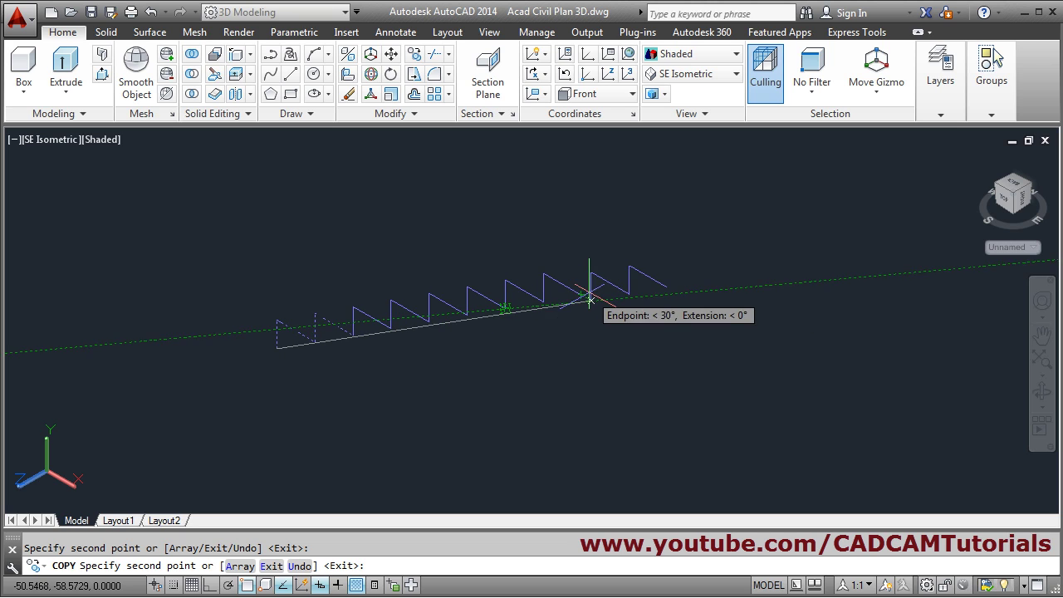
{"action": "left_click", "coordinate": [581, 294]}
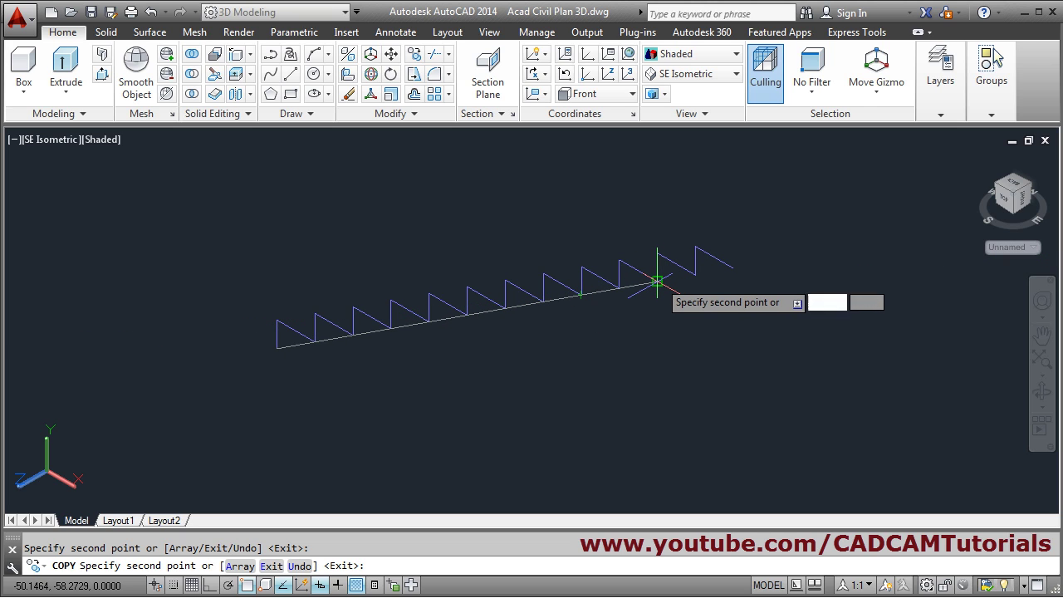
{"action": "left_click", "coordinate": [656, 282]}
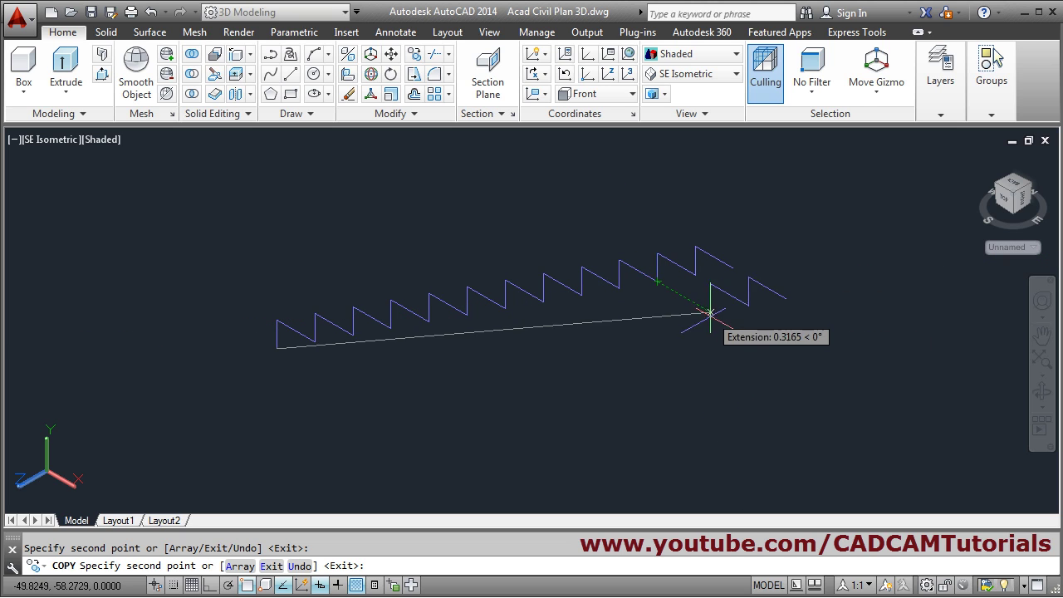
{"action": "key", "text": "Return"}
{"action": "middle_click_drag", "start_coordinate": [878, 258], "coordinate": [676, 363]}
{"action": "scroll", "coordinate": [536, 384], "scroll_direction": "up", "scroll_amount": 2}
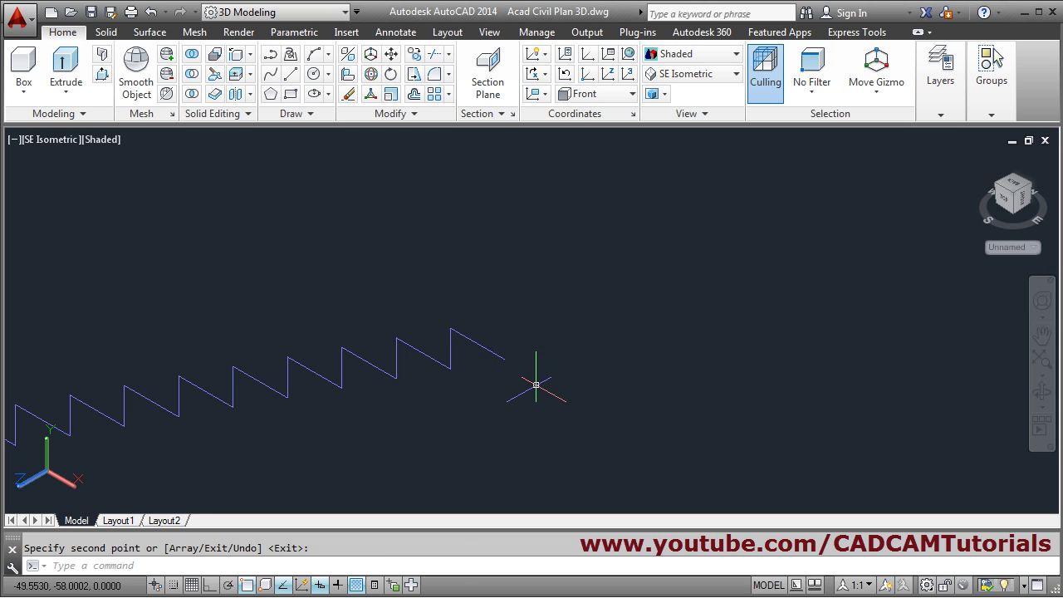
- Copy the last step tooth once more onto the top end of the run
{"action": "left_click", "coordinate": [413, 55]}
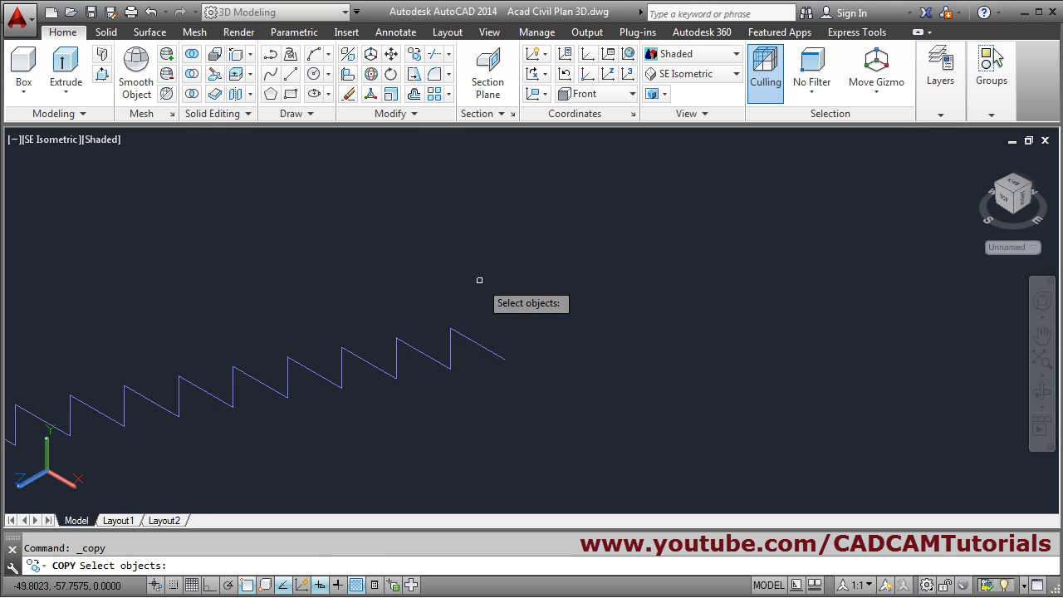
{"action": "left_click", "coordinate": [496, 322]}
{"action": "left_click", "coordinate": [454, 336]}
{"action": "key", "text": "Return"}
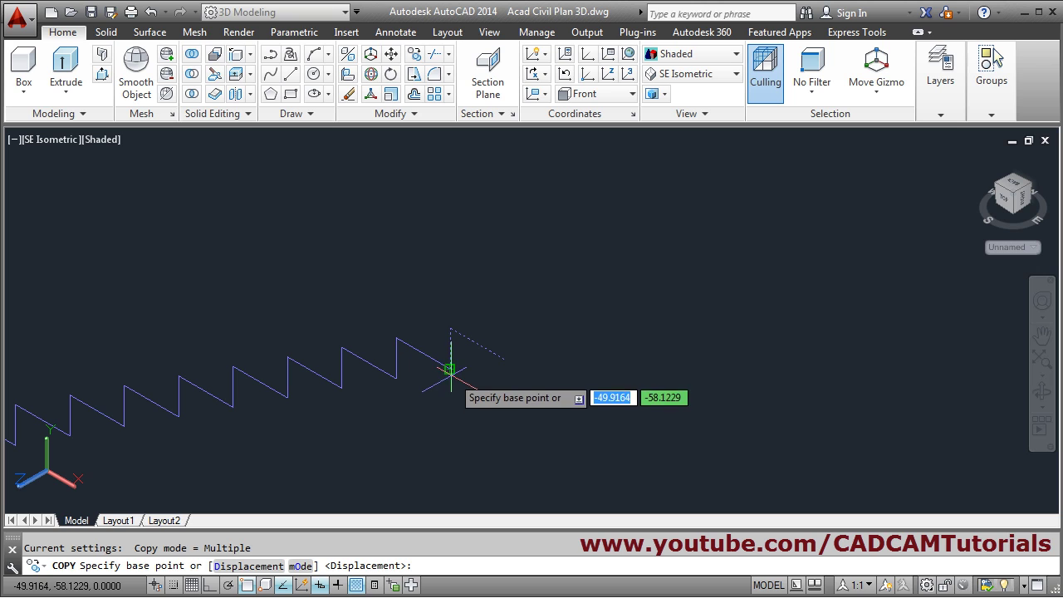
{"action": "left_click", "coordinate": [449, 369]}
{"action": "left_click", "coordinate": [513, 363]}
{"action": "key", "text": "Escape"}
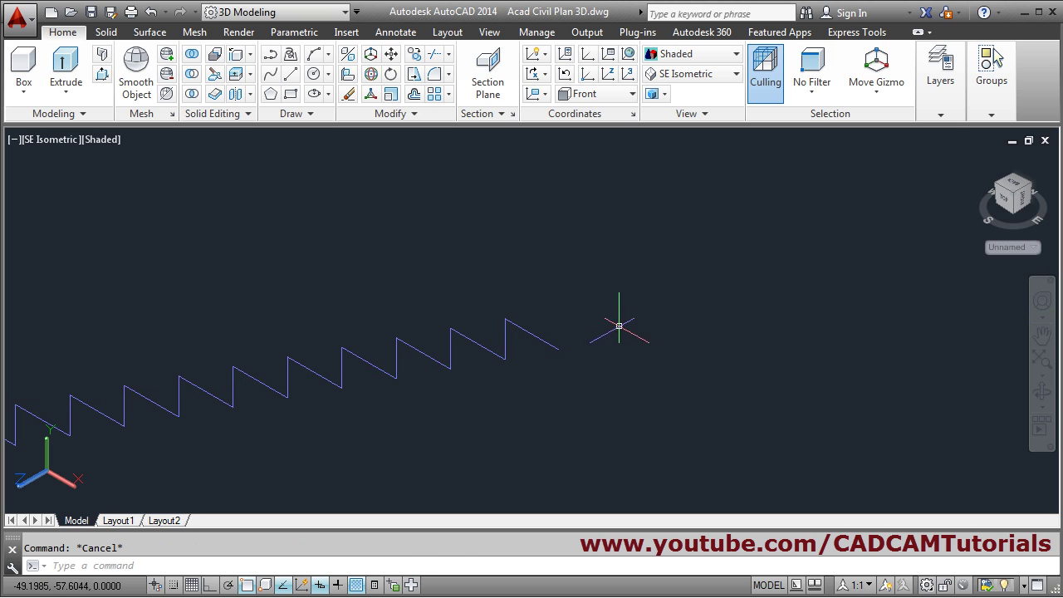
{"action": "scroll", "coordinate": [651, 269], "scroll_direction": "down", "scroll_amount": 2}
{"action": "scroll", "coordinate": [651, 268], "scroll_direction": "down", "scroll_amount": 2}
{"action": "scroll", "coordinate": [503, 301], "scroll_direction": "up", "scroll_amount": 2}
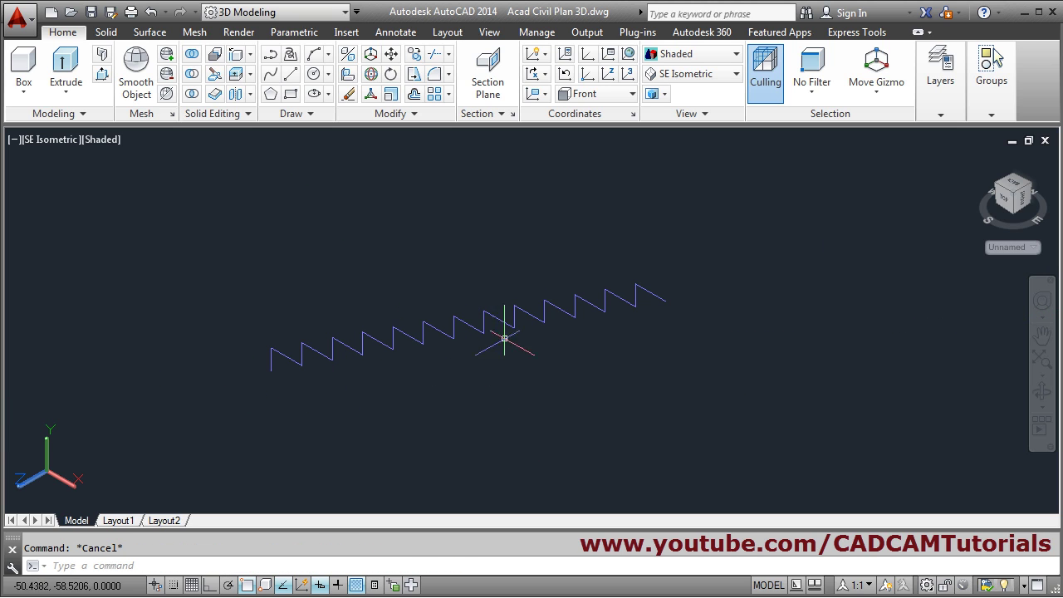
- Draw a diagonal base line from the first step's bottom to the last step's end
{"action": "left_click", "coordinate": [289, 76]}
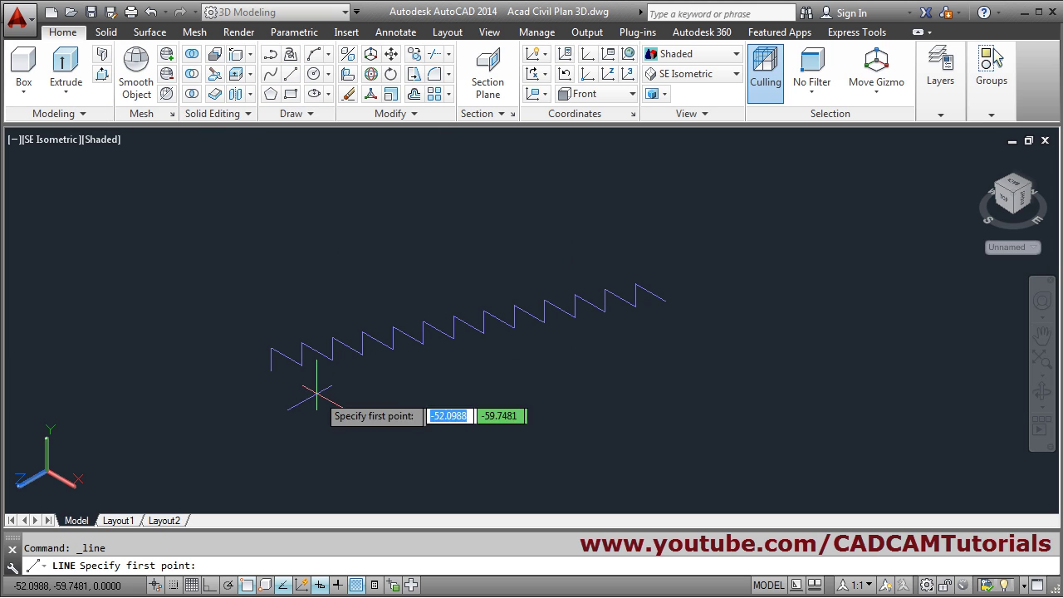
{"action": "left_click", "coordinate": [271, 371]}
{"action": "left_click", "coordinate": [665, 300]}
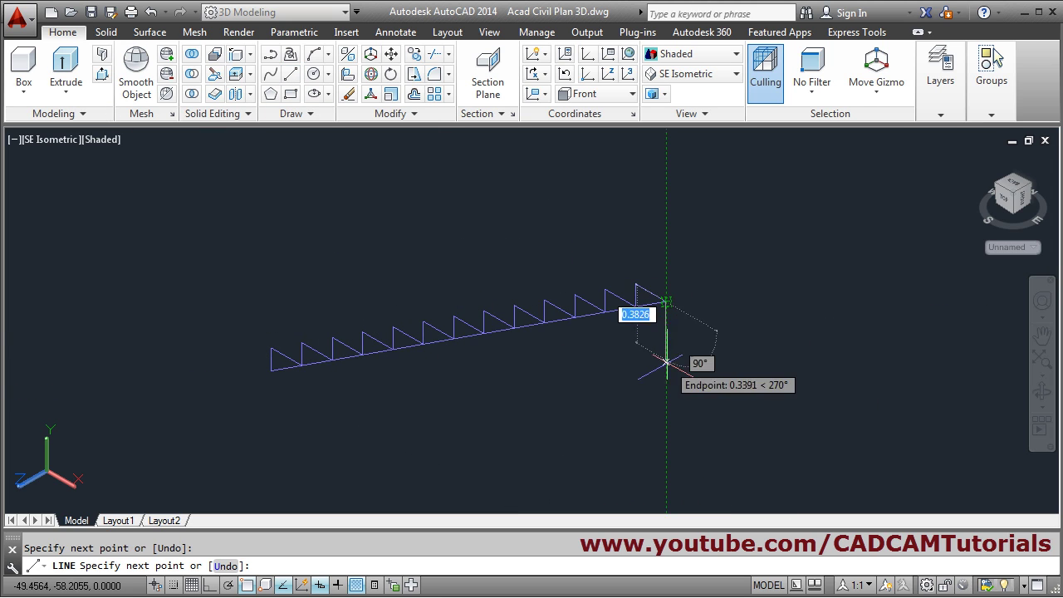
{"action": "key", "text": "Escape"}
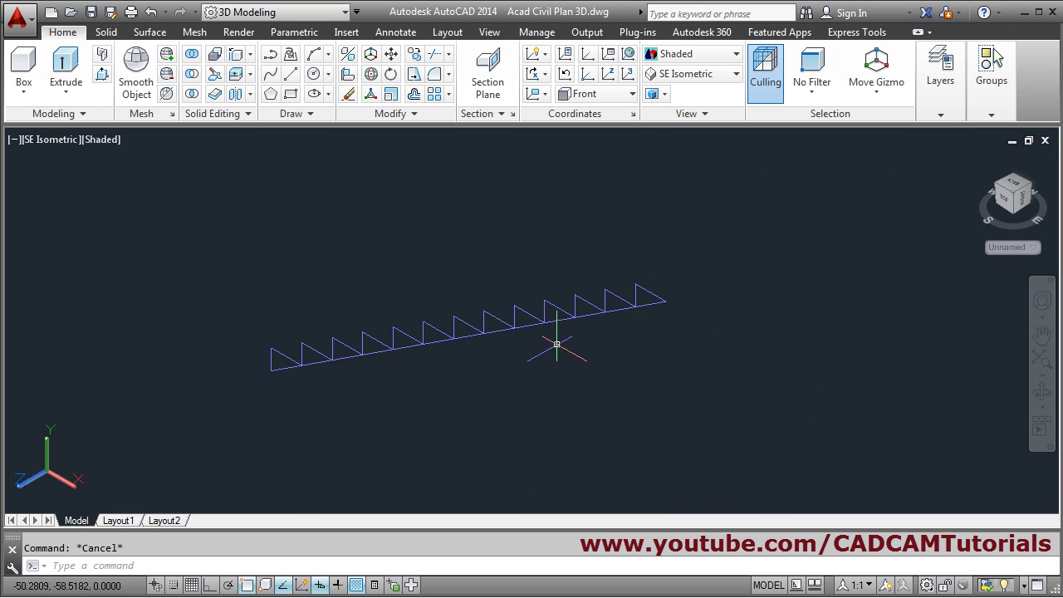
{"action": "scroll", "coordinate": [523, 330], "scroll_direction": "up", "scroll_amount": 2}
{"action": "scroll", "coordinate": [523, 330], "scroll_direction": "up", "scroll_amount": 2}
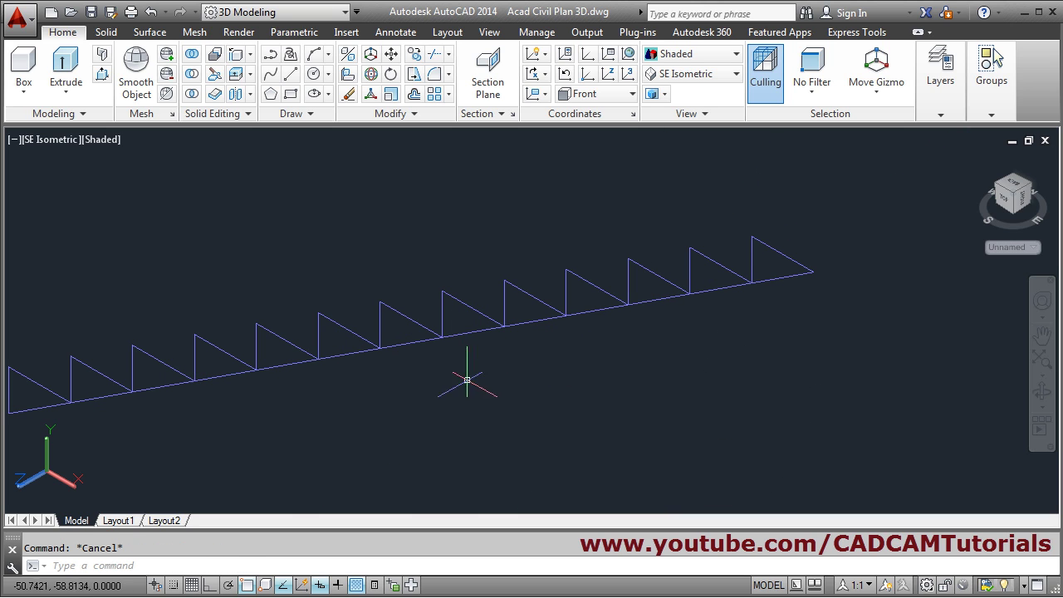
- Offset the base line 0.05 below the steps, then erase the original line
{"action": "left_click", "coordinate": [414, 94]}
{"action": "type", "text": "0.05"}
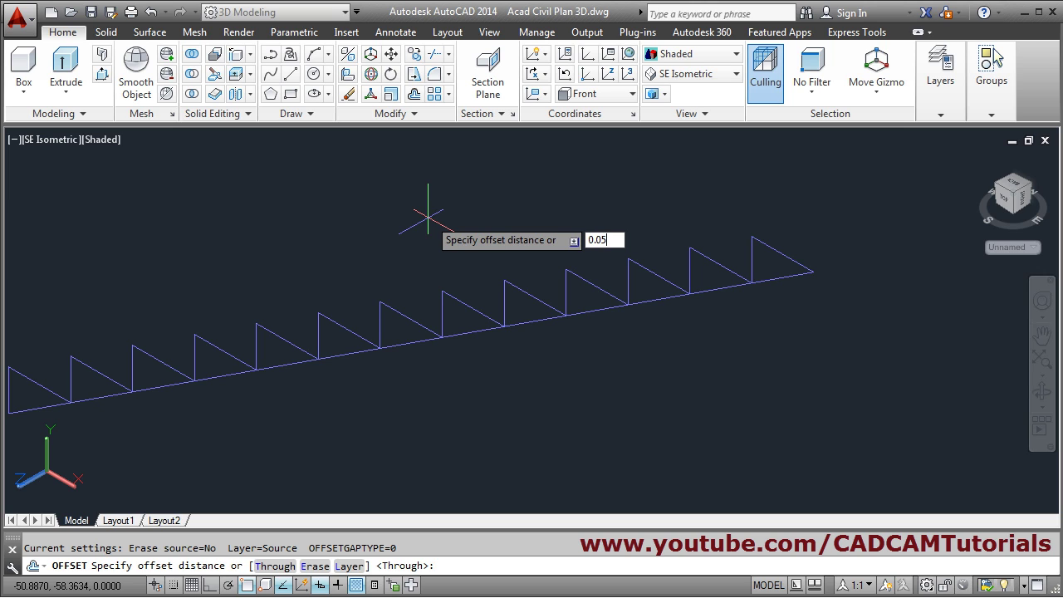
{"action": "key", "text": "Return"}
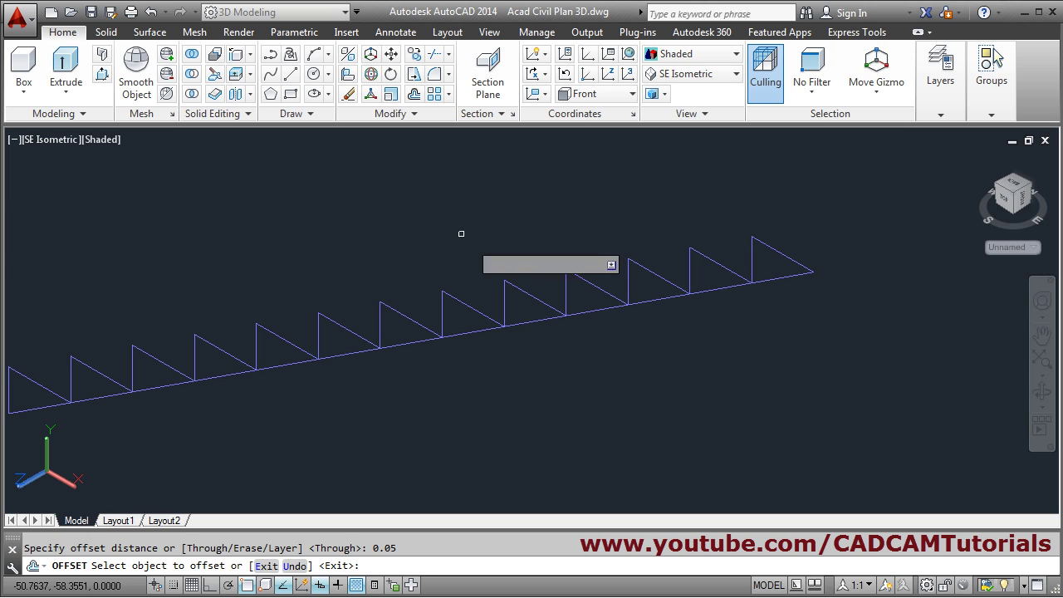
{"action": "left_click", "coordinate": [601, 308]}
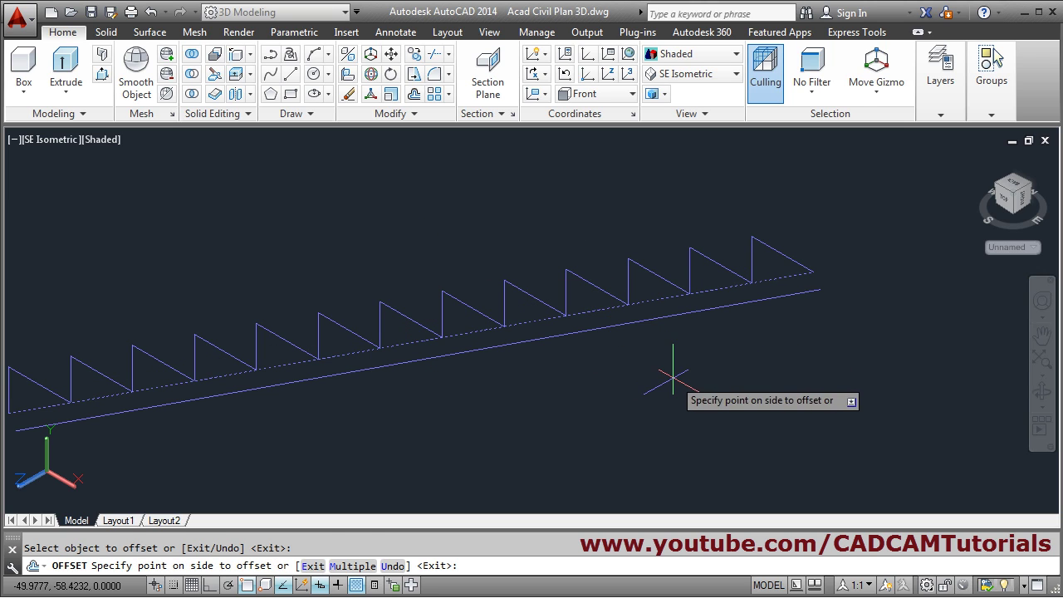
{"action": "left_click", "coordinate": [710, 374]}
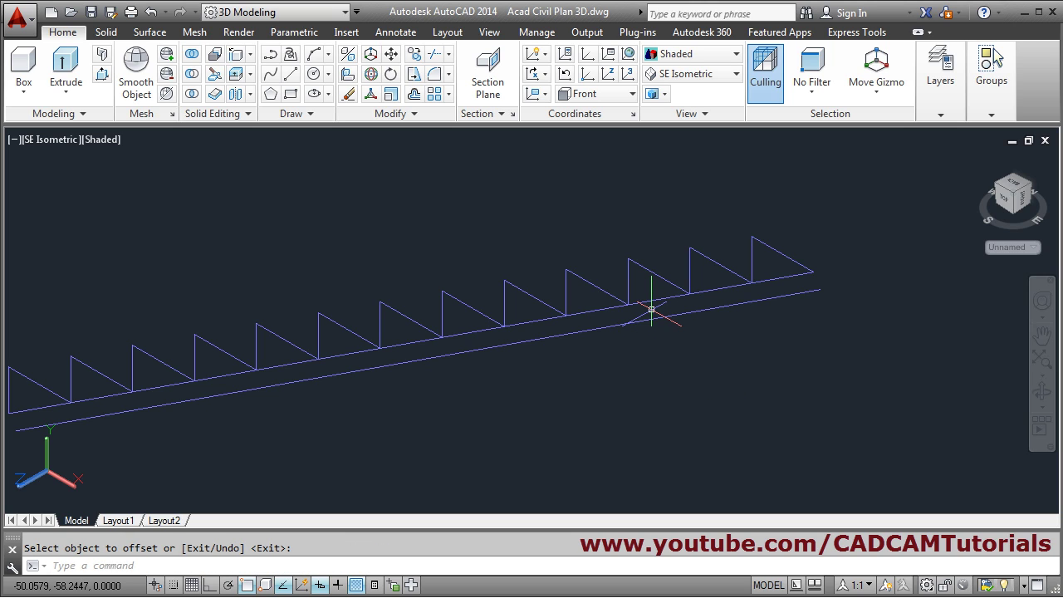
{"action": "type", "text": "e"}
{"action": "key", "text": "Return"}
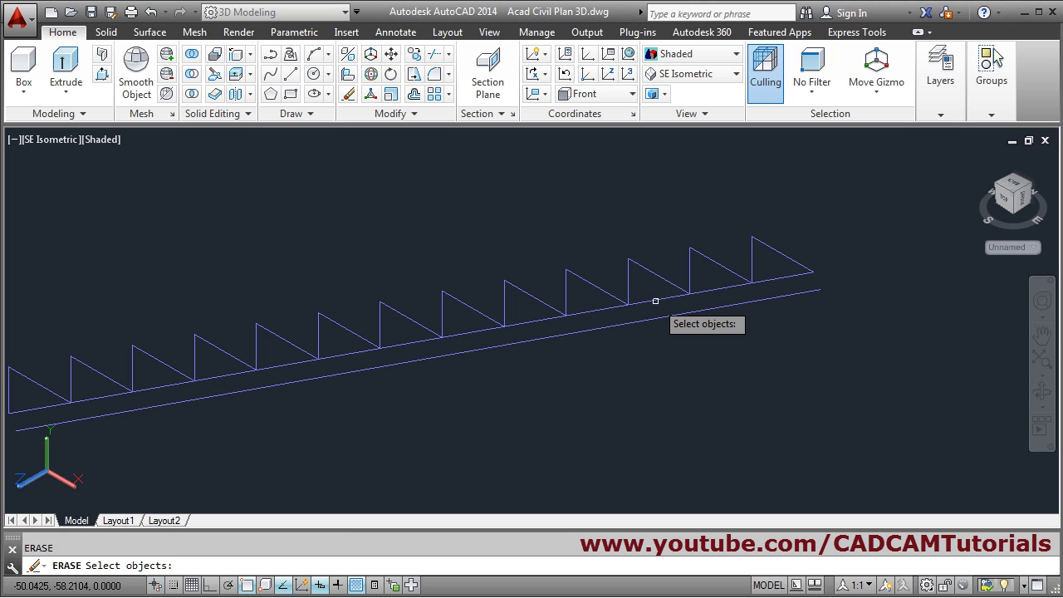
{"action": "key", "text": "Return"}
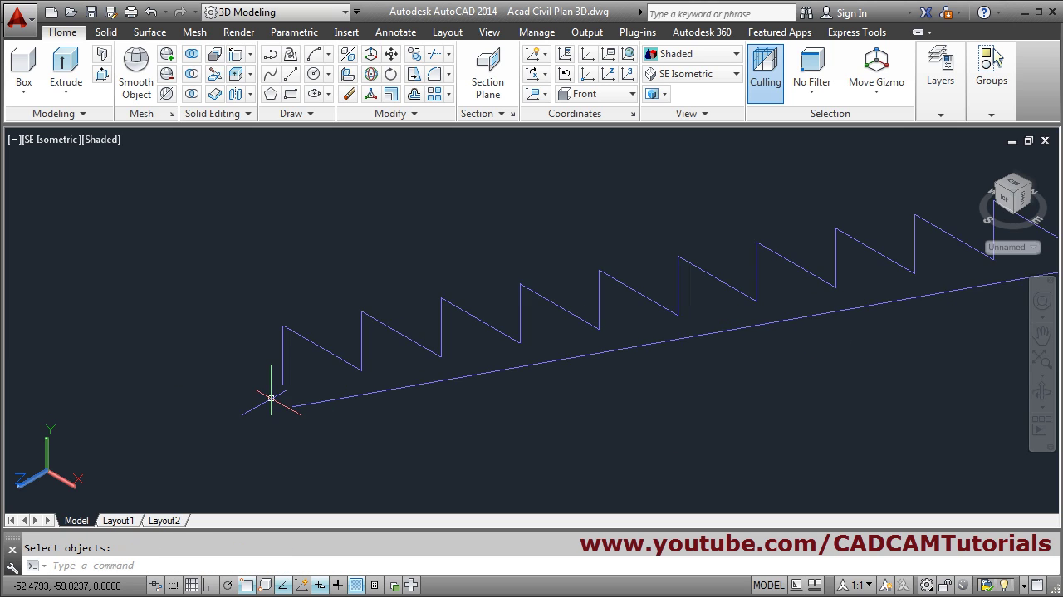
{"action": "scroll", "coordinate": [276, 400], "scroll_direction": "up", "scroll_amount": 4}
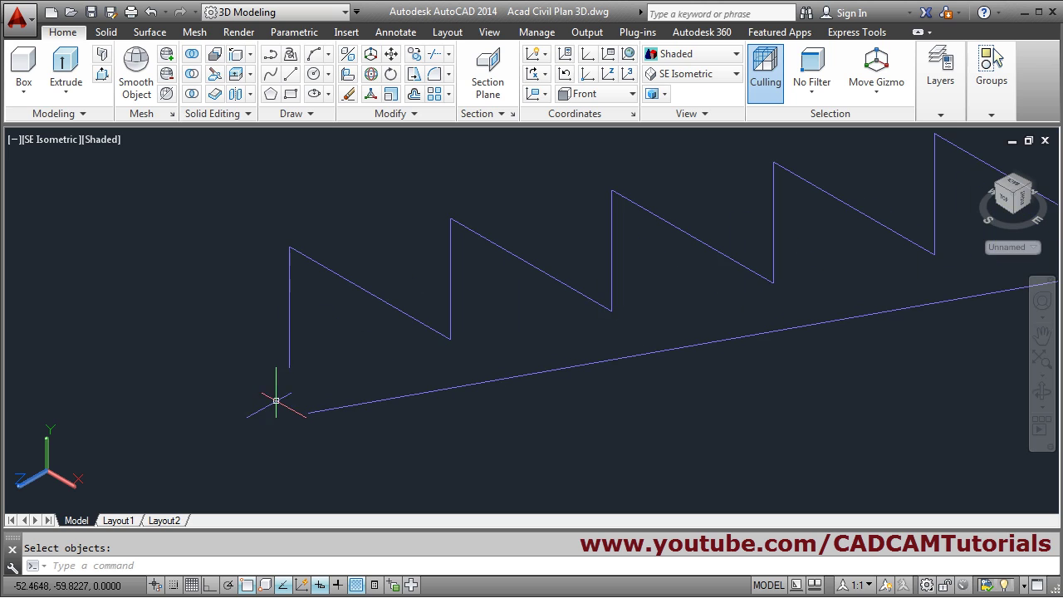
- Join the zigzag's lower end to the underside line with a short line
{"action": "left_click", "coordinate": [291, 74]}
{"action": "left_click", "coordinate": [289, 366]}
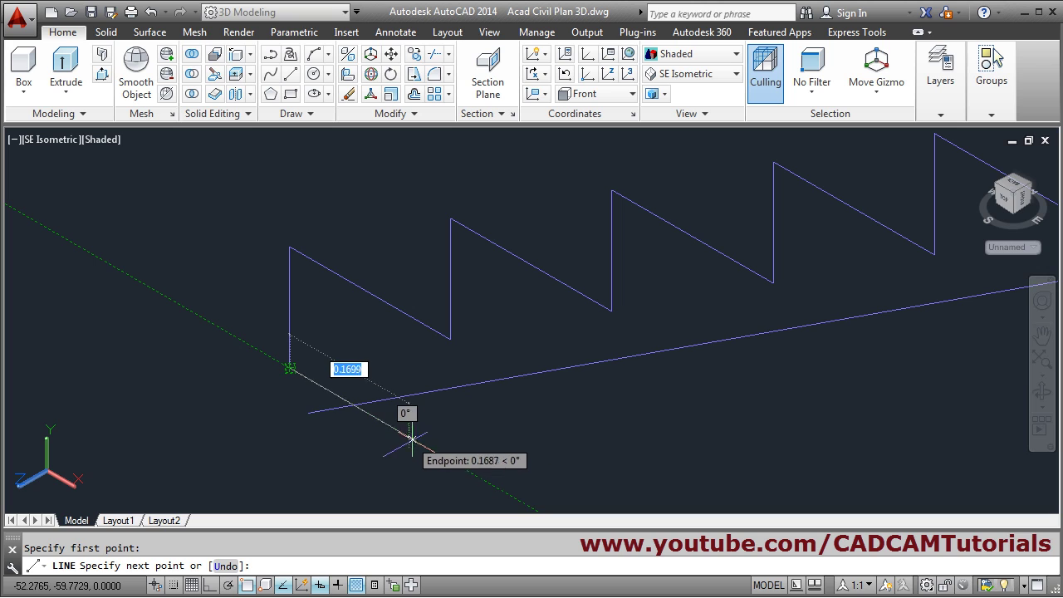
{"action": "left_click", "coordinate": [415, 439]}
{"action": "key", "text": "Return"}
{"action": "scroll", "coordinate": [368, 422], "scroll_direction": "down", "scroll_amount": 3}
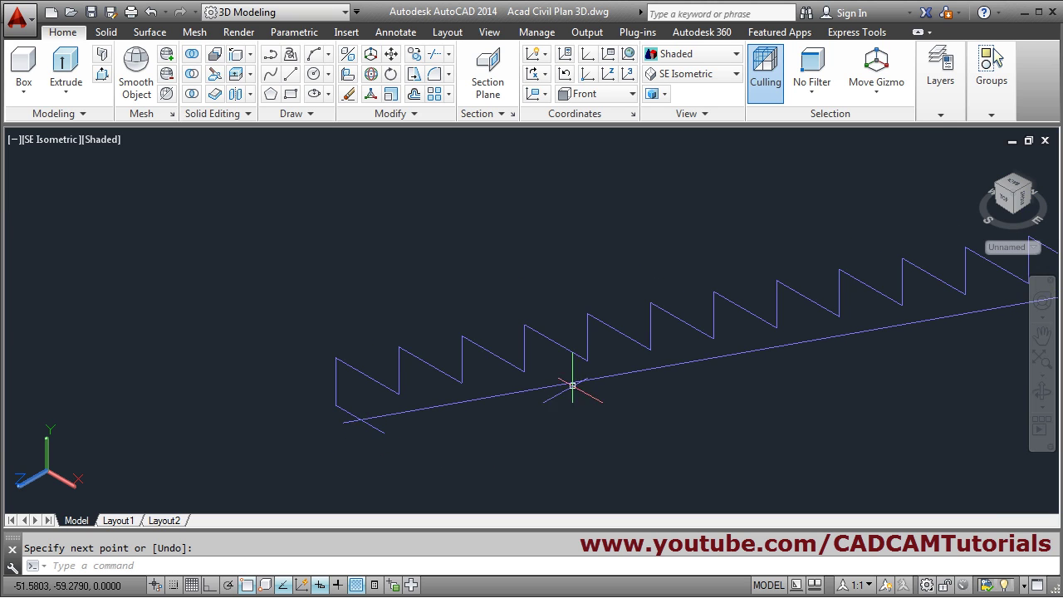
{"action": "middle_click_drag", "start_coordinate": [569, 379], "coordinate": [226, 443]}
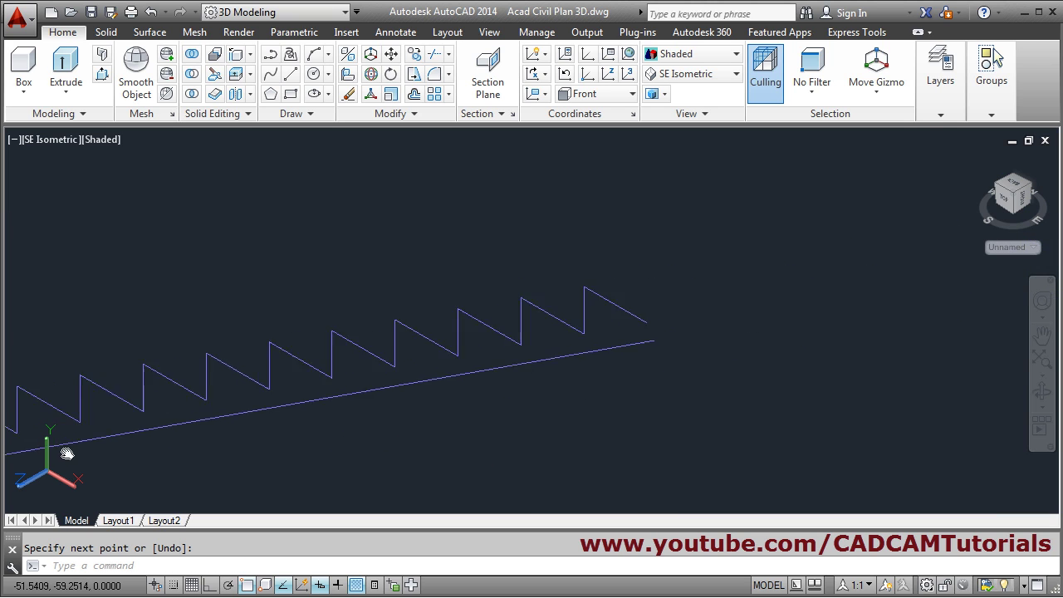
- Drop a vertical line from the top step down to the underside line
{"action": "left_click", "coordinate": [292, 74]}
{"action": "left_click", "coordinate": [637, 329]}
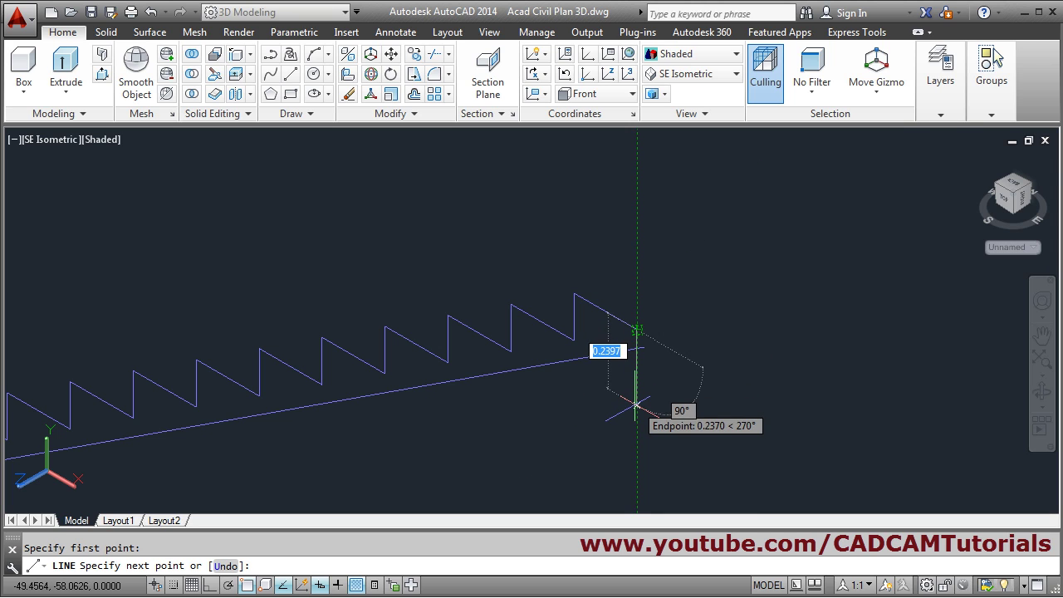
{"action": "left_click", "coordinate": [635, 405]}
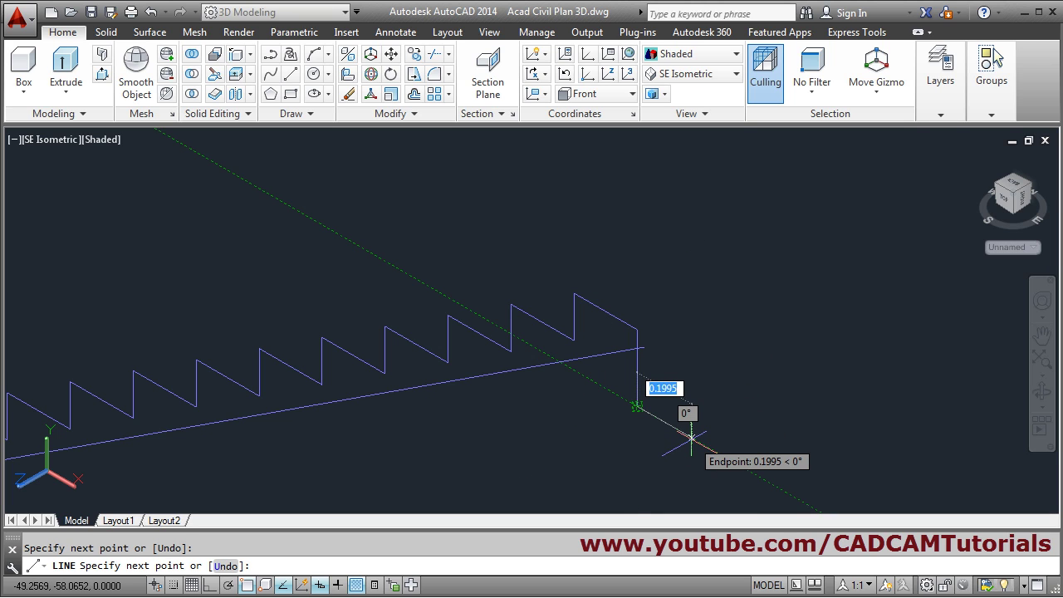
{"action": "key", "text": "Return"}
{"action": "scroll", "coordinate": [407, 443], "scroll_direction": "down", "scroll_amount": 3}
{"action": "middle_click_drag", "start_coordinate": [408, 444], "coordinate": [540, 445]}
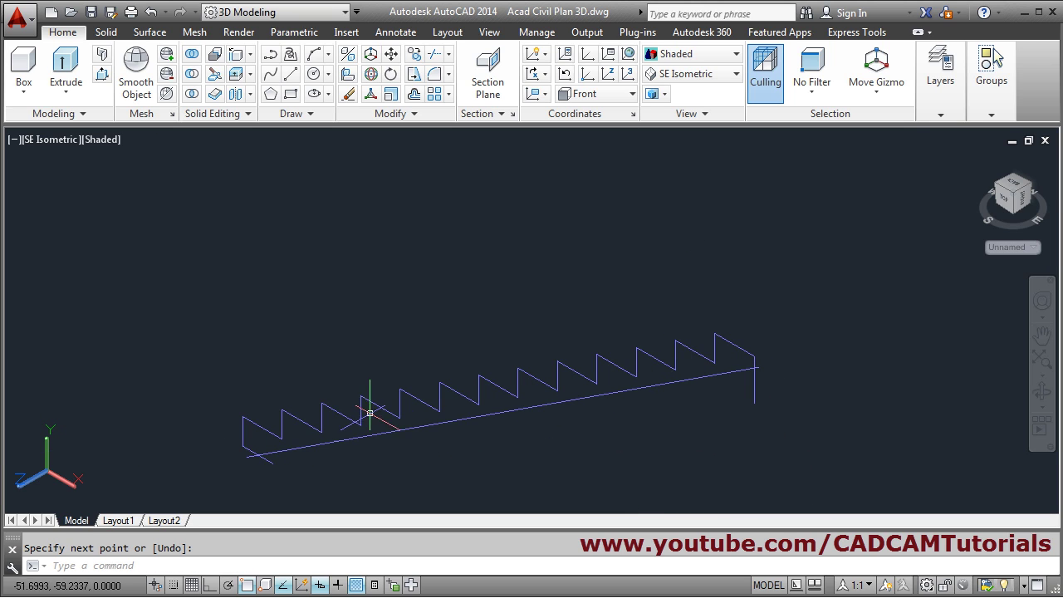
{"action": "left_click", "coordinate": [102, 74]}
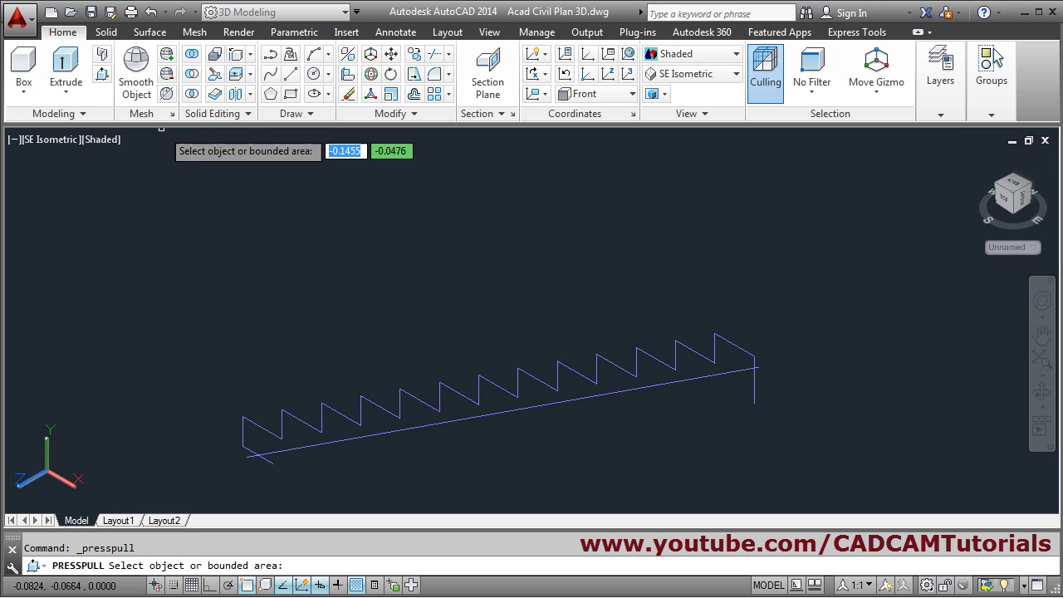
- Press-pull the closed stair profile out to the stair width, creating the stair solid
{"action": "left_click", "coordinate": [409, 404]}
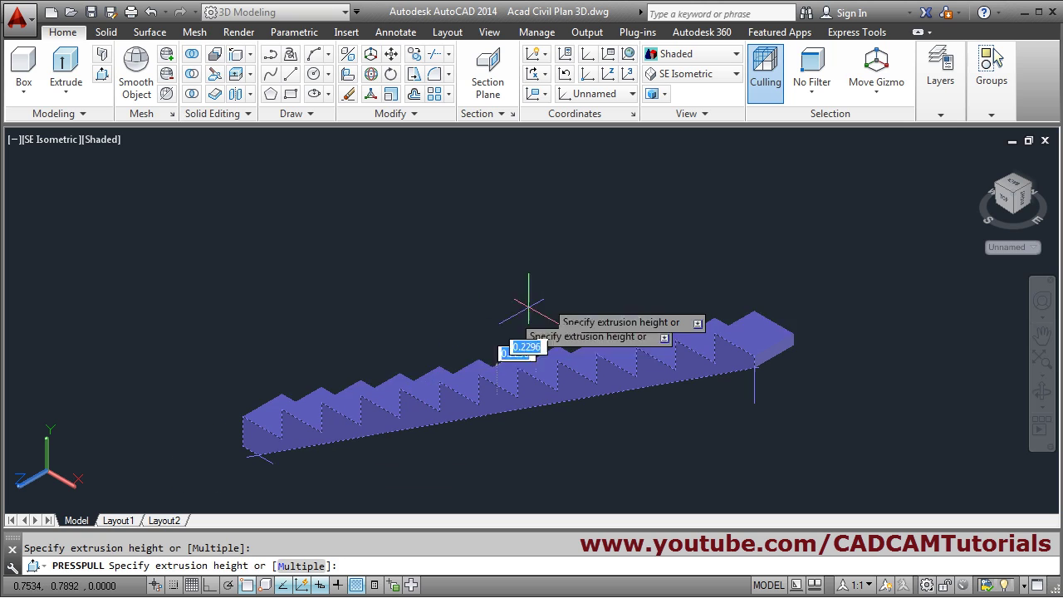
{"action": "left_click", "coordinate": [576, 286]}
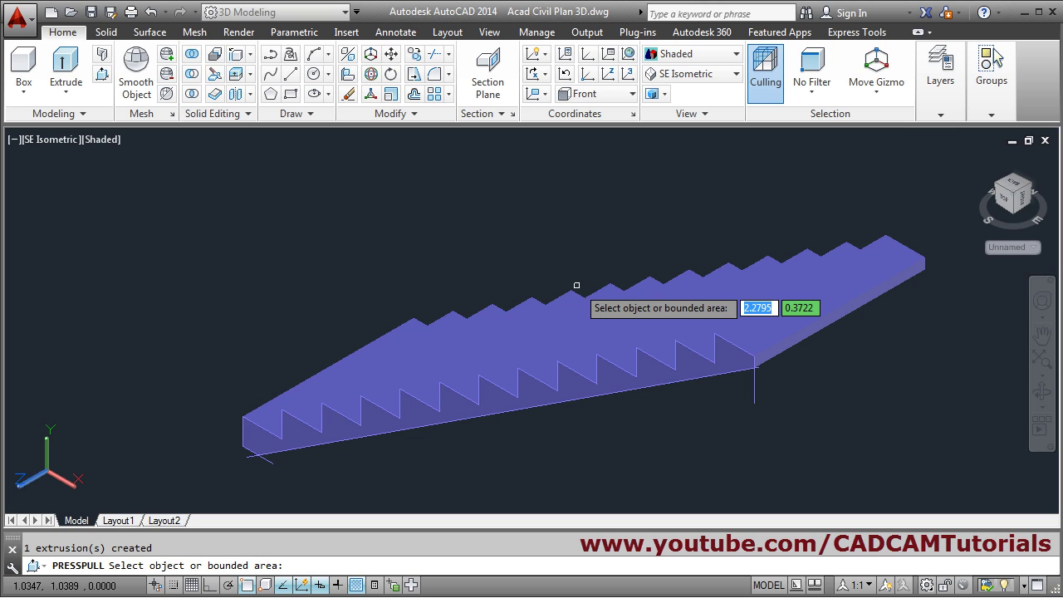
{"action": "key", "text": "Escape"}
{"action": "scroll", "coordinate": [529, 298], "scroll_direction": "down", "scroll_amount": 2}
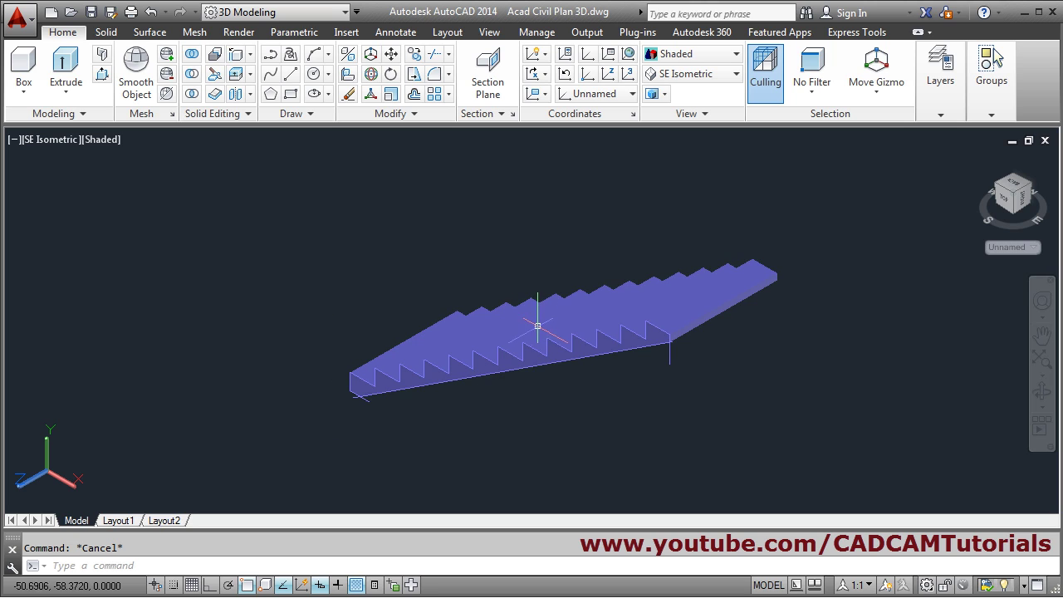
{"action": "middle_click_drag", "start_coordinate": [749, 328], "coordinate": [645, 379]}
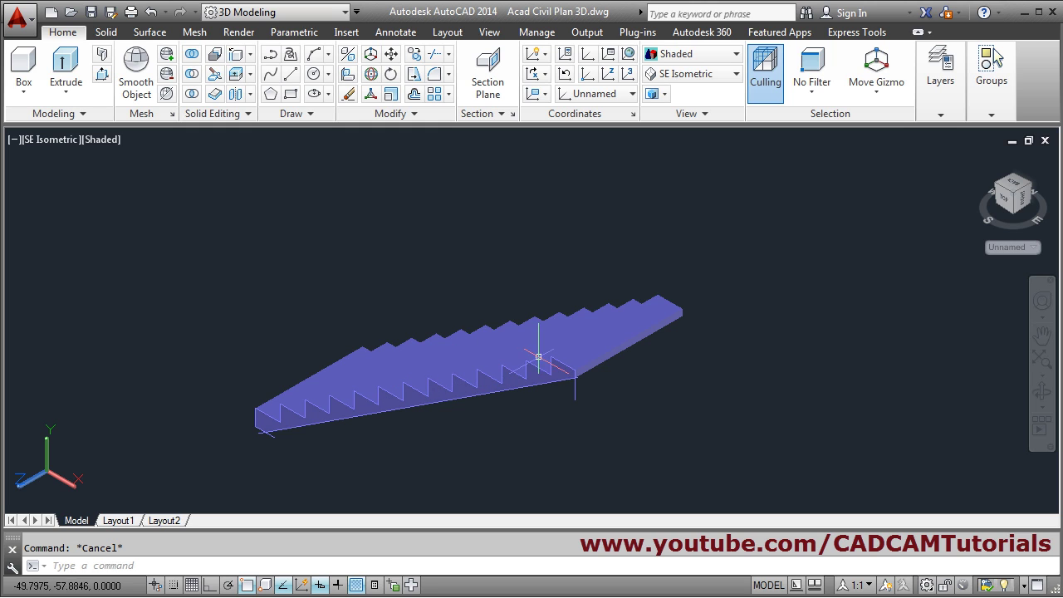
{"action": "scroll", "coordinate": [601, 392], "scroll_direction": "up", "scroll_amount": 3}
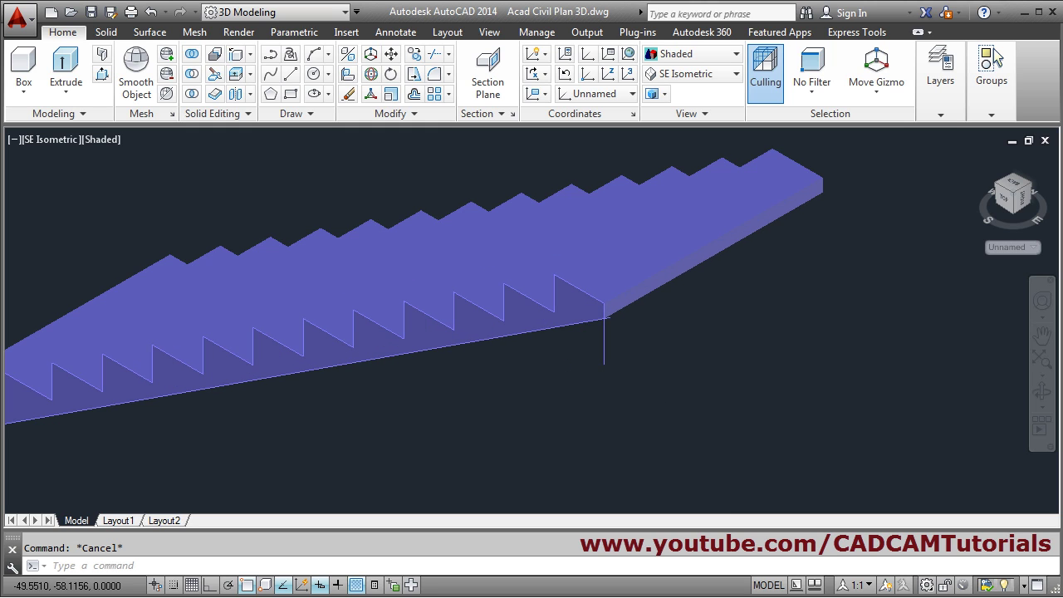
{"action": "scroll", "coordinate": [627, 344], "scroll_direction": "up", "scroll_amount": 2}
- Erase the leftover vertical line at the stair's upper end
{"action": "type", "text": "e"}
{"action": "key", "text": "Return"}
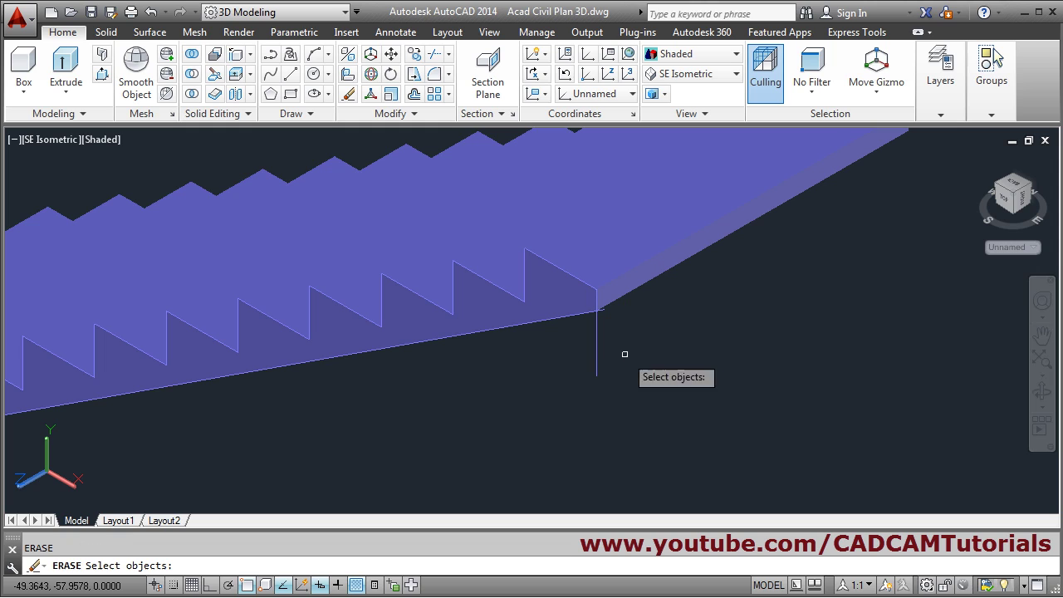
{"action": "scroll", "coordinate": [599, 332], "scroll_direction": "up", "scroll_amount": 2}
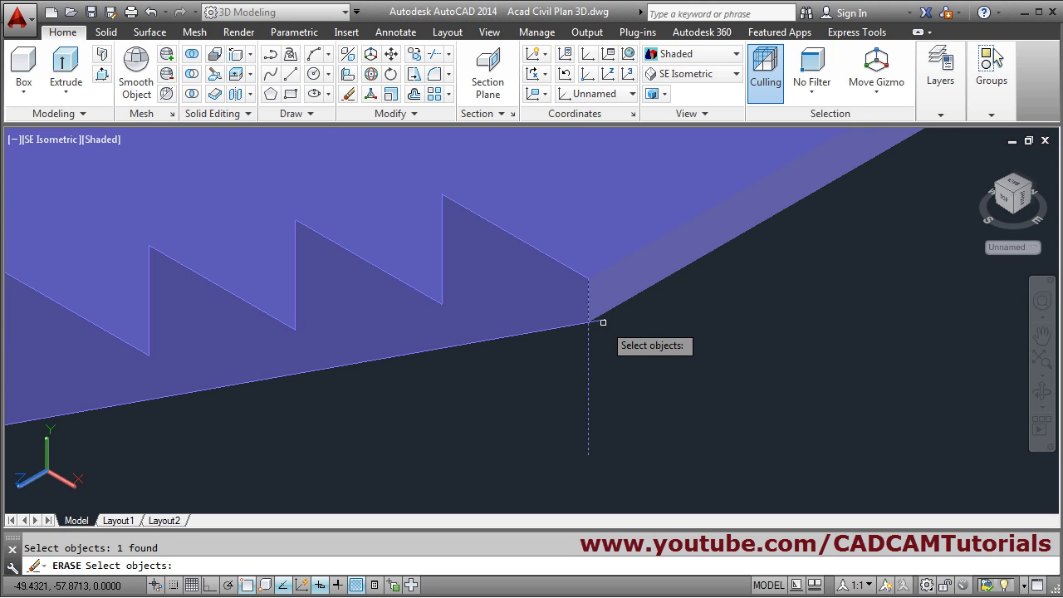
{"action": "left_click", "coordinate": [609, 332]}
{"action": "key", "text": "Return"}
{"action": "scroll", "coordinate": [639, 344], "scroll_direction": "up", "scroll_amount": 2}
{"action": "scroll", "coordinate": [647, 350], "scroll_direction": "down", "scroll_amount": 5}
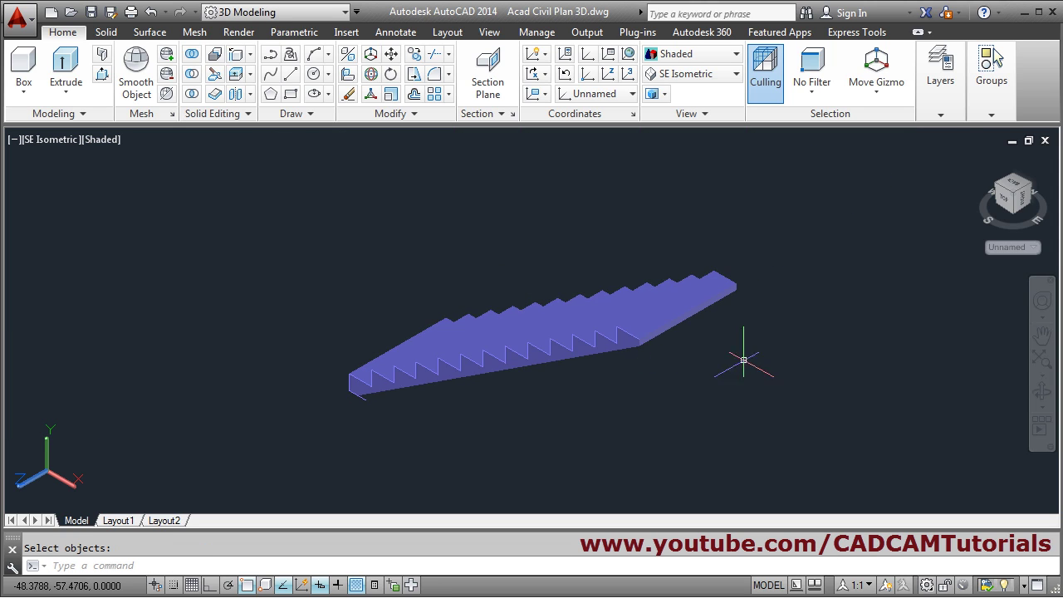
{"action": "middle_click_drag", "start_coordinate": [742, 352], "coordinate": [586, 375]}
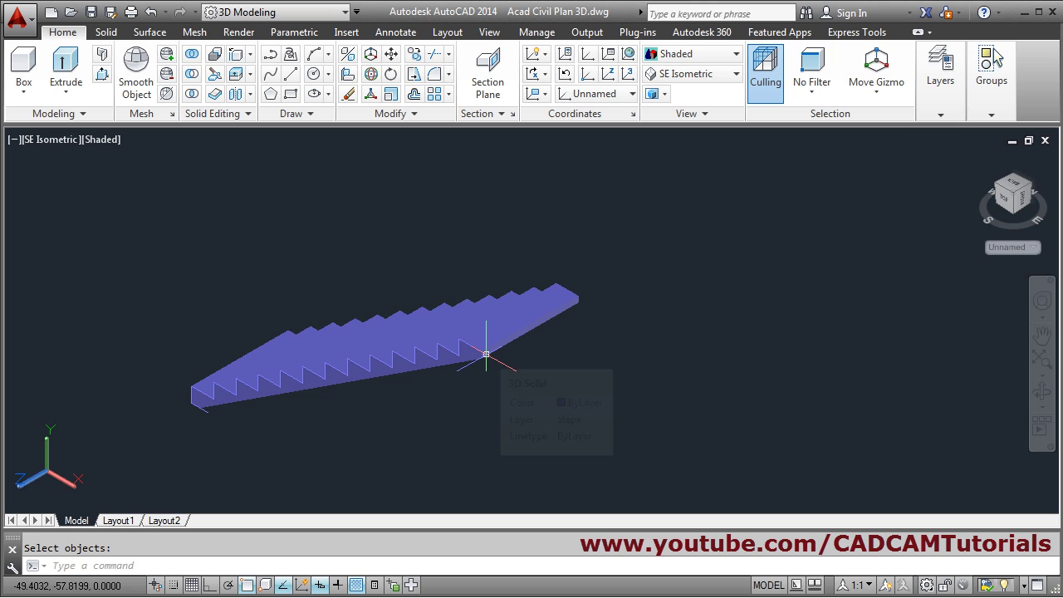
{"action": "scroll", "coordinate": [676, 297], "scroll_direction": "up", "scroll_amount": 1}
{"action": "scroll", "coordinate": [563, 362], "scroll_direction": "down", "scroll_amount": 1}
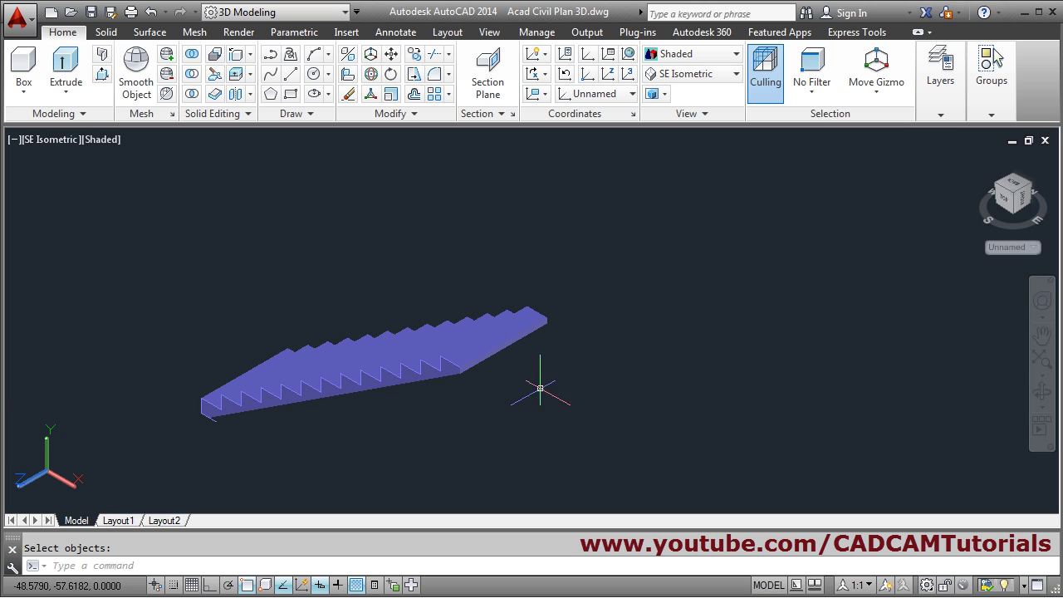
{"action": "scroll", "coordinate": [511, 395], "scroll_direction": "up", "scroll_amount": 1}
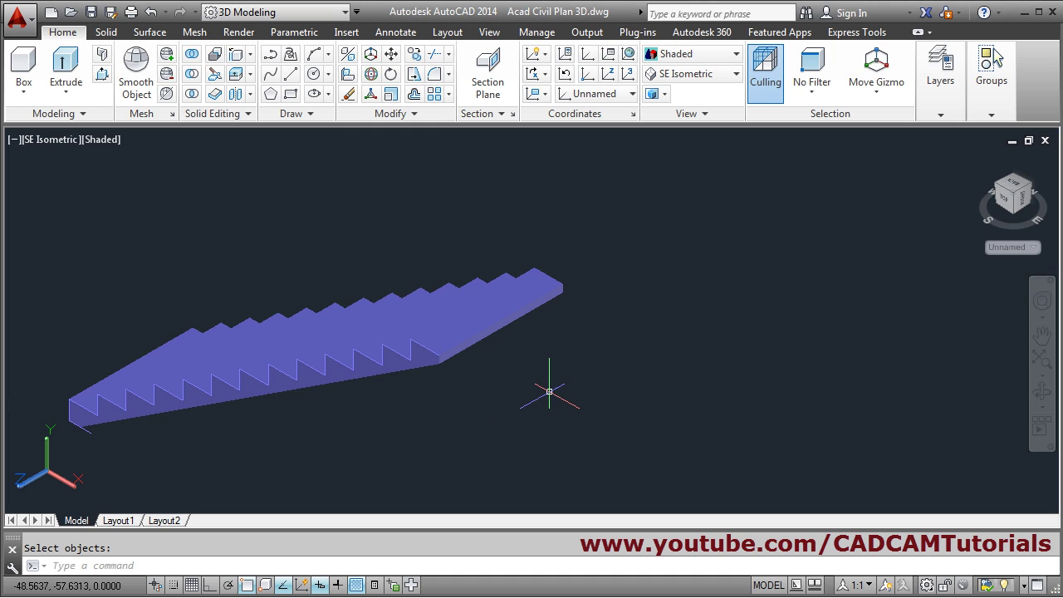
{"action": "scroll", "coordinate": [509, 434], "scroll_direction": "up", "scroll_amount": 1}
{"action": "scroll", "coordinate": [439, 332], "scroll_direction": "up", "scroll_amount": 1}
{"action": "scroll", "coordinate": [356, 238], "scroll_direction": "down", "scroll_amount": 1}
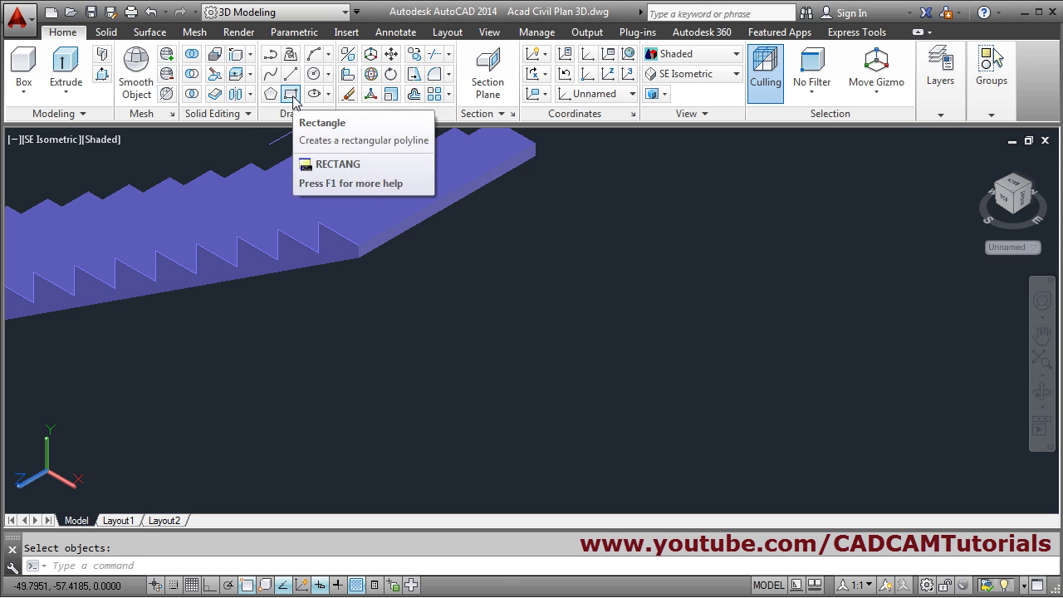
- Draw a thin rectangle with length 1 beside the stair using the Dimensions option
{"action": "left_click", "coordinate": [291, 95]}
{"action": "left_click", "coordinate": [441, 335]}
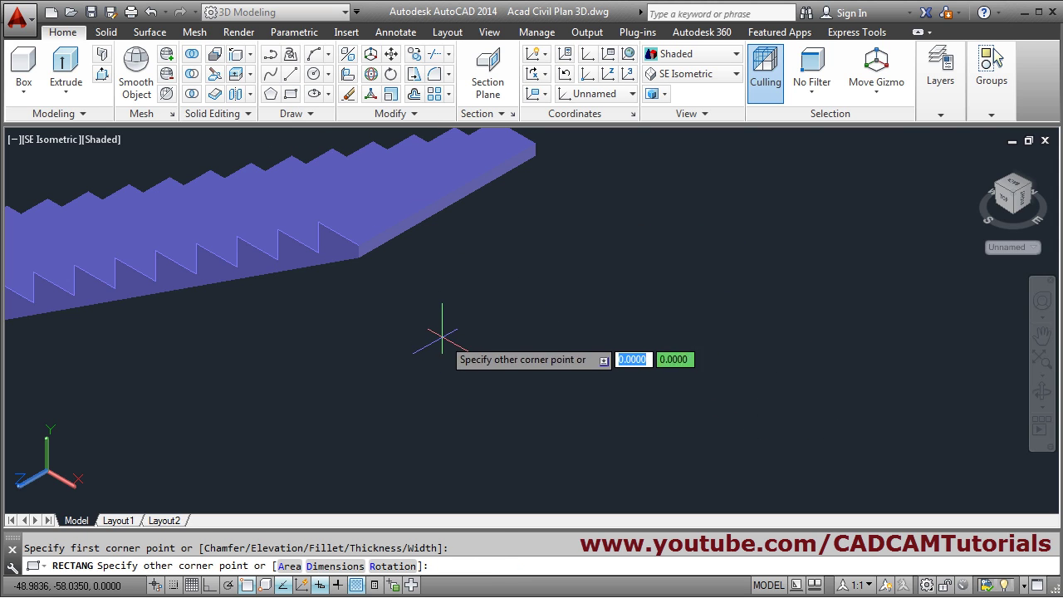
{"action": "left_click", "coordinate": [336, 565]}
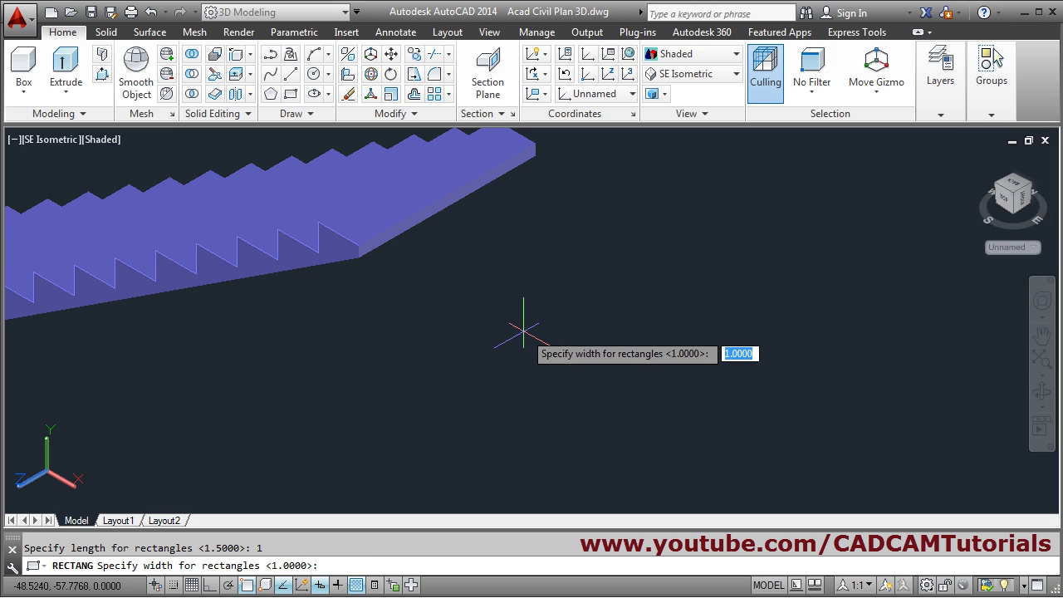
{"action": "scroll", "coordinate": [522, 308], "scroll_direction": "up", "scroll_amount": 2}
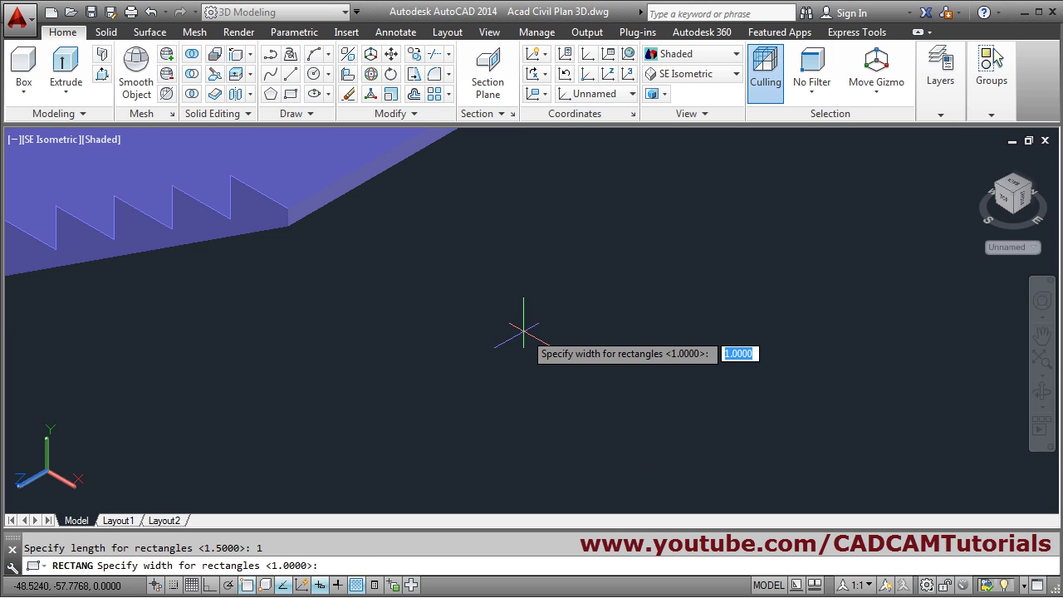
{"action": "scroll", "coordinate": [290, 224], "scroll_direction": "up", "scroll_amount": 2}
{"action": "left_click", "coordinate": [279, 218]}
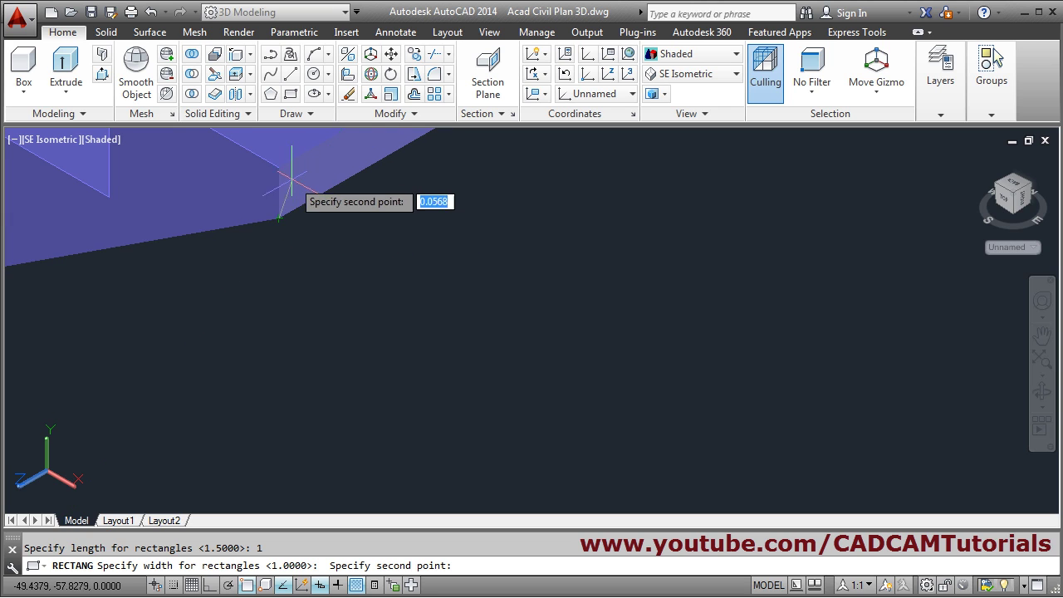
{"action": "left_click", "coordinate": [279, 166]}
{"action": "scroll", "coordinate": [532, 265], "scroll_direction": "down", "scroll_amount": 3}
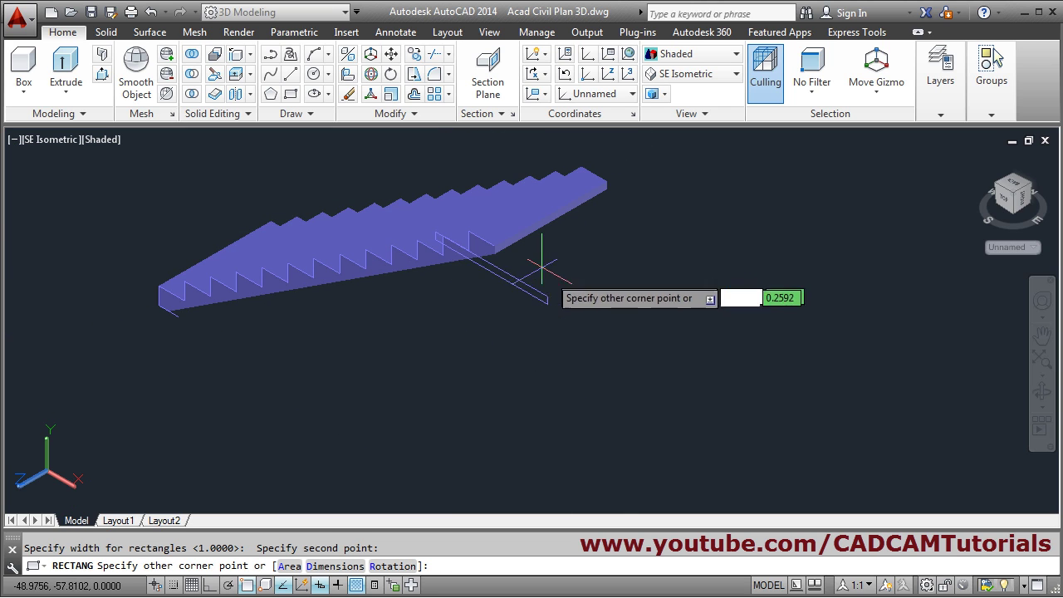
{"action": "left_click", "coordinate": [713, 353]}
{"action": "scroll", "coordinate": [745, 324], "scroll_direction": "up", "scroll_amount": 5}
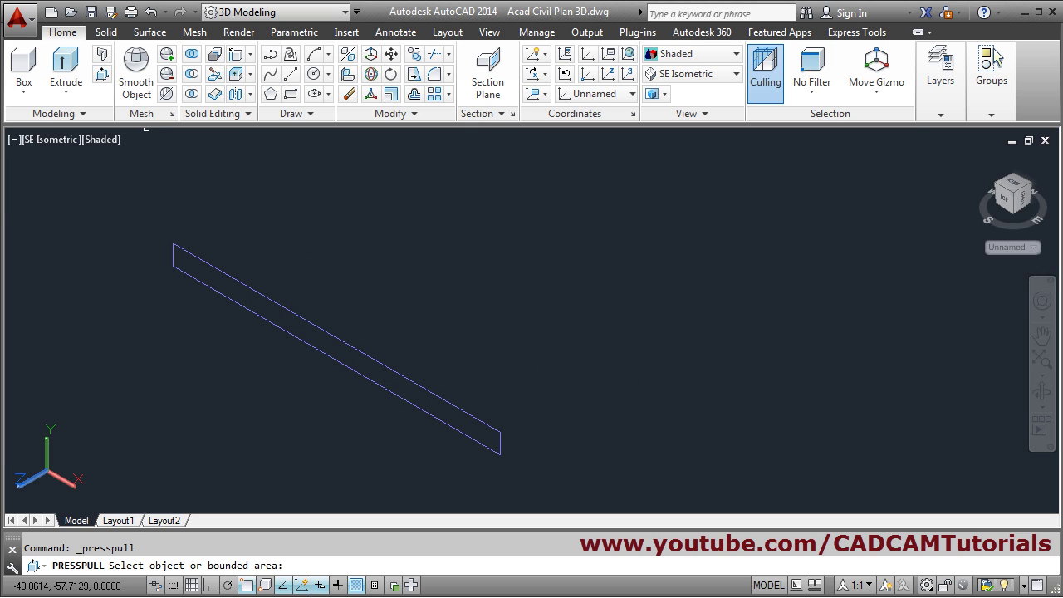
- Press-pull the thin rectangle up 2 units into a landing slab
{"action": "left_click", "coordinate": [321, 339]}
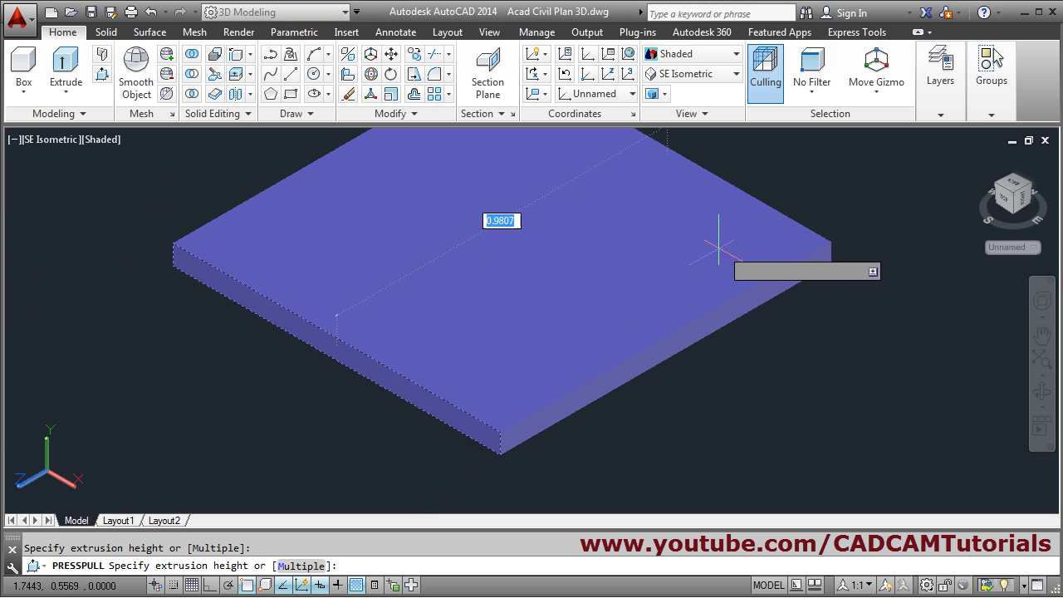
{"action": "type", "text": "2"}
{"action": "key", "text": "Return"}
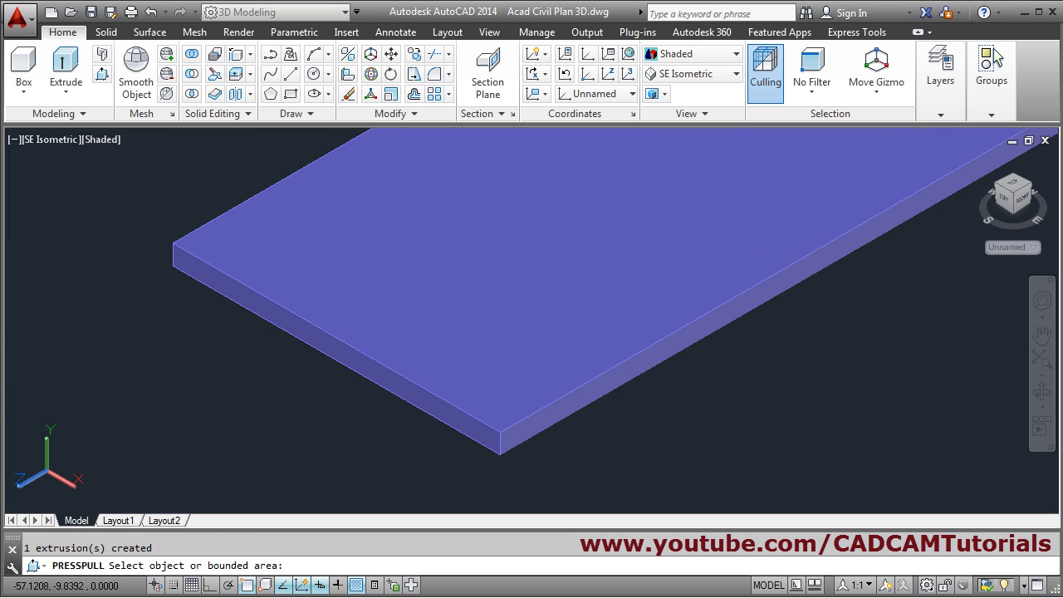
{"action": "key", "text": "Escape"}
{"action": "scroll", "coordinate": [682, 350], "scroll_direction": "down", "scroll_amount": 5}
{"action": "scroll", "coordinate": [682, 350], "scroll_direction": "up", "scroll_amount": 2}
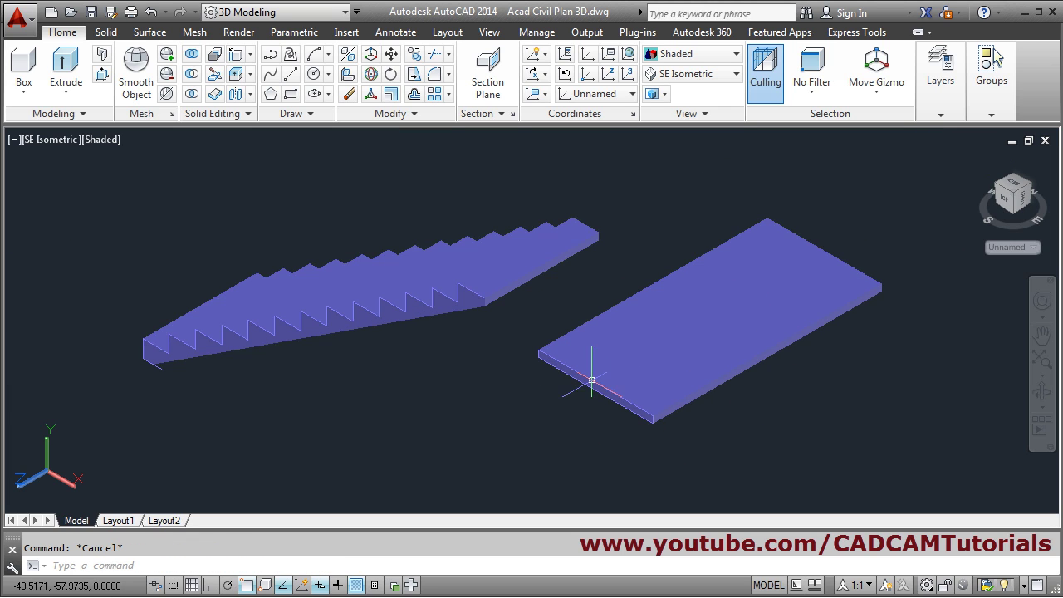
{"action": "scroll", "coordinate": [498, 332], "scroll_direction": "up", "scroll_amount": 3}
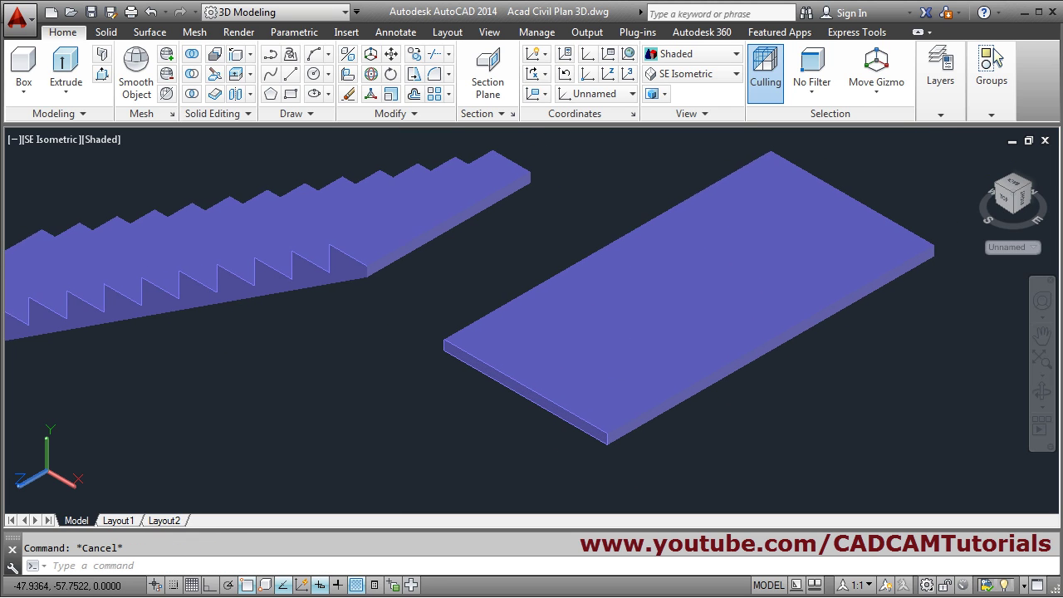
- Move the landing slab so its corner meets the stair's top end
{"action": "left_click", "coordinate": [390, 55]}
{"action": "left_click", "coordinate": [446, 351]}
{"action": "scroll", "coordinate": [431, 324], "scroll_direction": "up", "scroll_amount": 3}
{"action": "key", "text": "Return"}
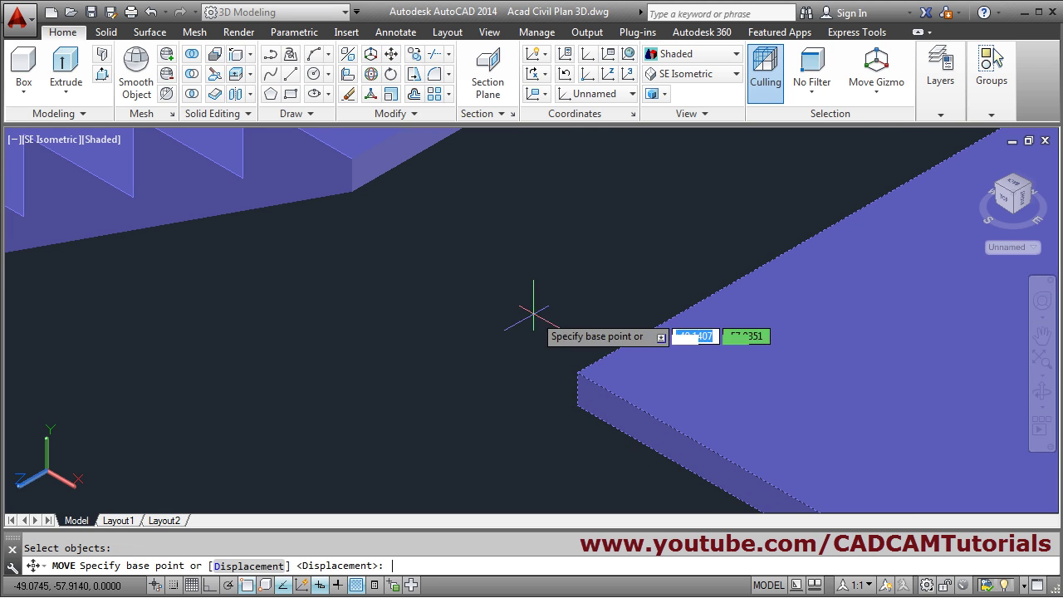
{"action": "left_click", "coordinate": [575, 372]}
{"action": "scroll", "coordinate": [510, 374], "scroll_direction": "down", "scroll_amount": 4}
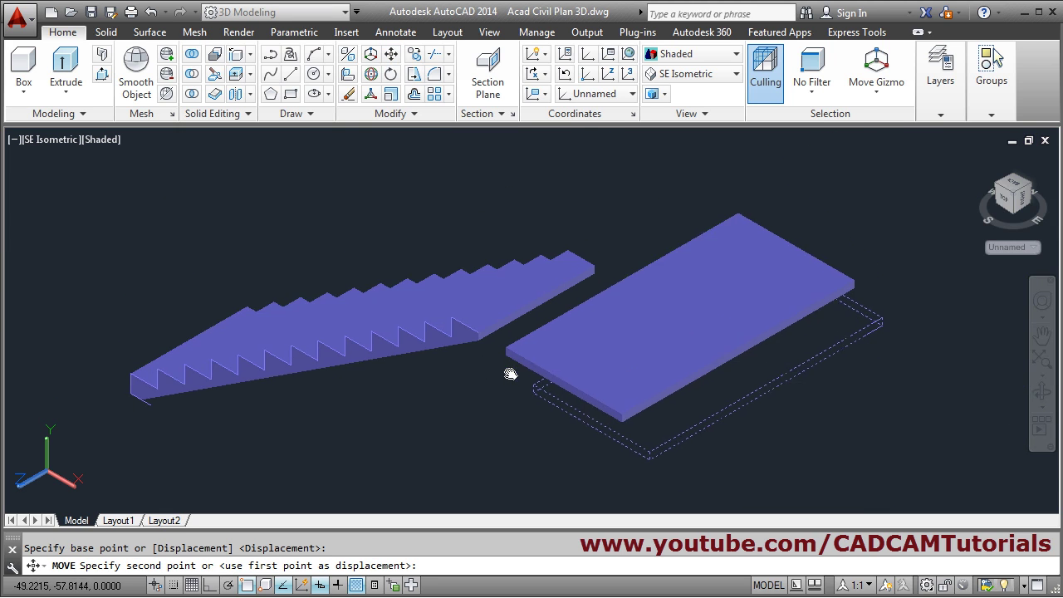
{"action": "scroll", "coordinate": [502, 378], "scroll_direction": "up", "scroll_amount": 4}
{"action": "left_click", "coordinate": [434, 329]}
{"action": "scroll", "coordinate": [350, 329], "scroll_direction": "down", "scroll_amount": 3}
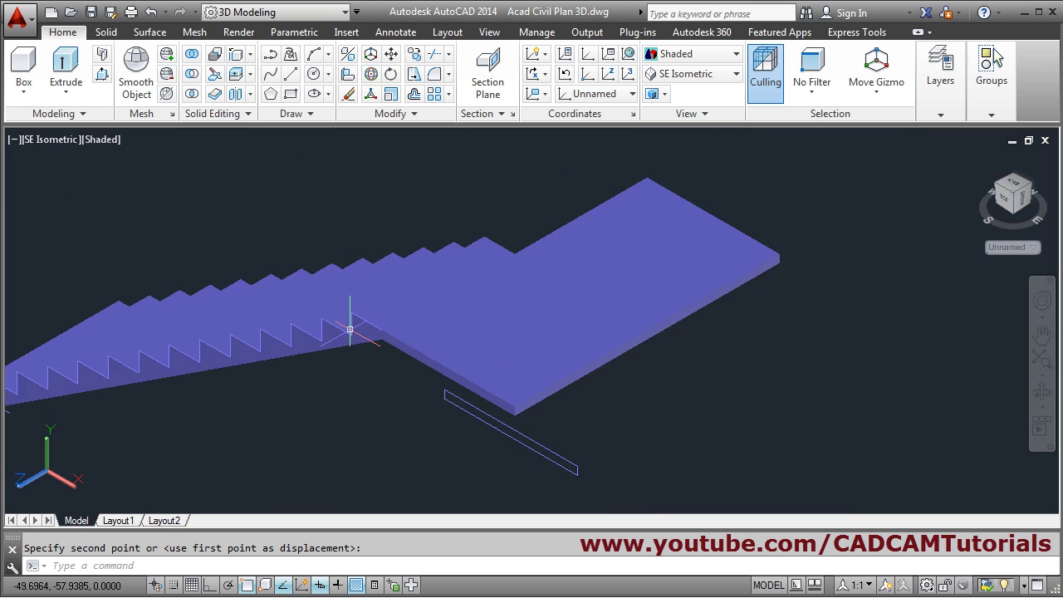
{"action": "scroll", "coordinate": [349, 329], "scroll_direction": "down", "scroll_amount": 2}
- Erase the leftover rectangle outline with the E command
{"action": "type", "text": "e"}
{"action": "key", "text": "Return"}
{"action": "left_click", "coordinate": [461, 444]}
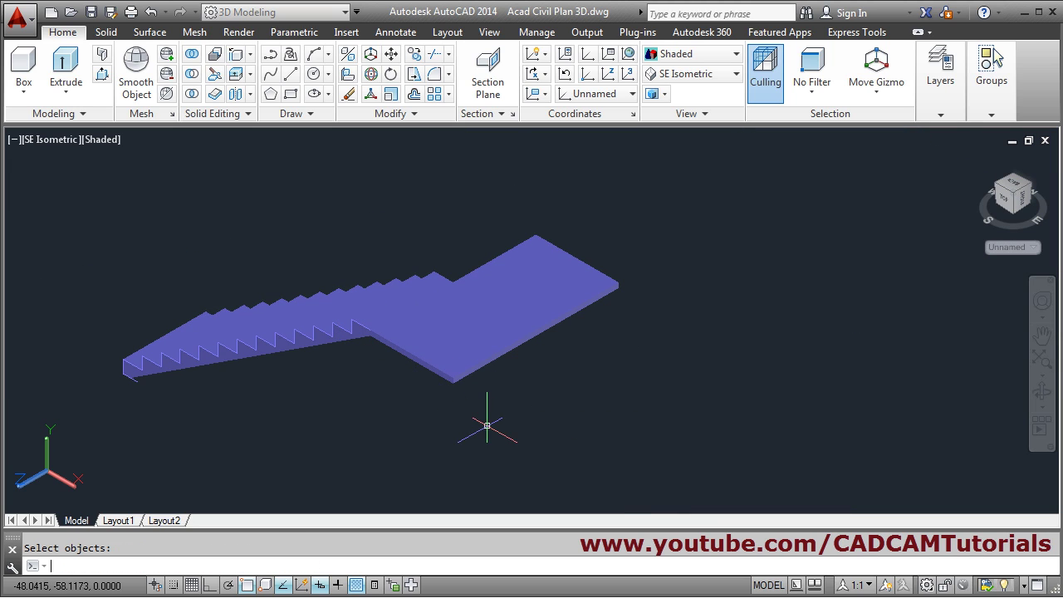
{"action": "middle_click_drag", "start_coordinate": [514, 366], "coordinate": [578, 422]}
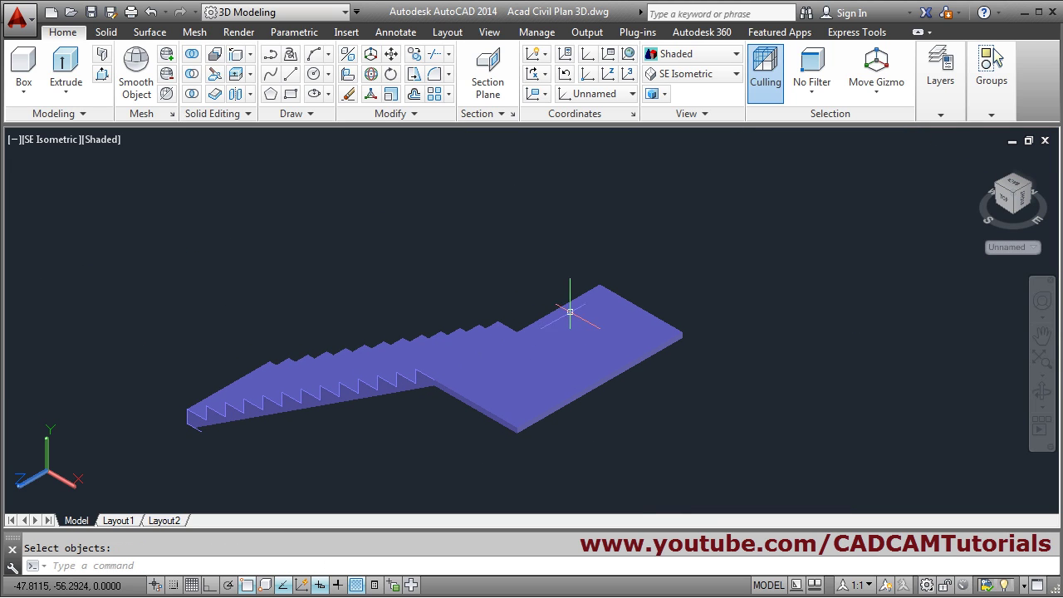
{"action": "scroll", "coordinate": [569, 403], "scroll_direction": "down", "scroll_amount": 2}
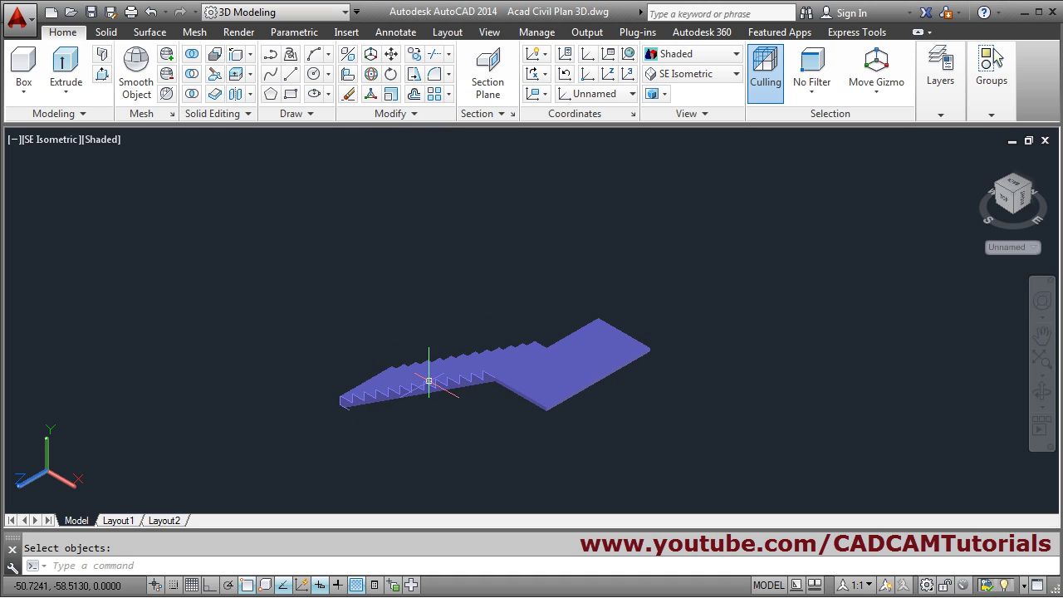
{"action": "scroll", "coordinate": [462, 386], "scroll_direction": "up", "scroll_amount": 2}
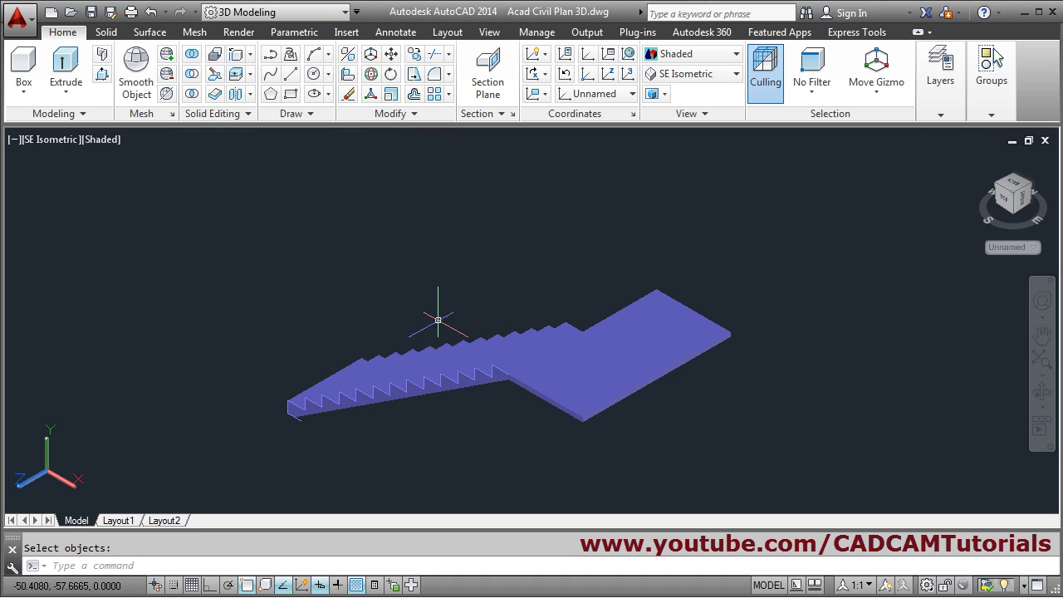
{"action": "scroll", "coordinate": [437, 321], "scroll_direction": "down", "scroll_amount": 2}
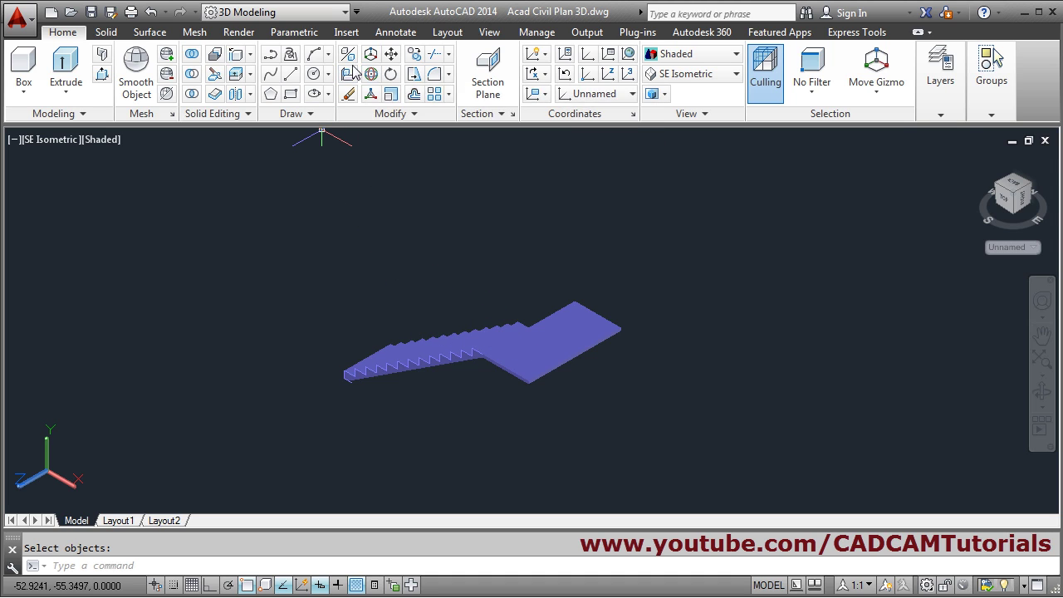
- Select the stair flight for MIRROR3D and bring the landing's outer corner into view
{"action": "left_click", "coordinate": [348, 55]}
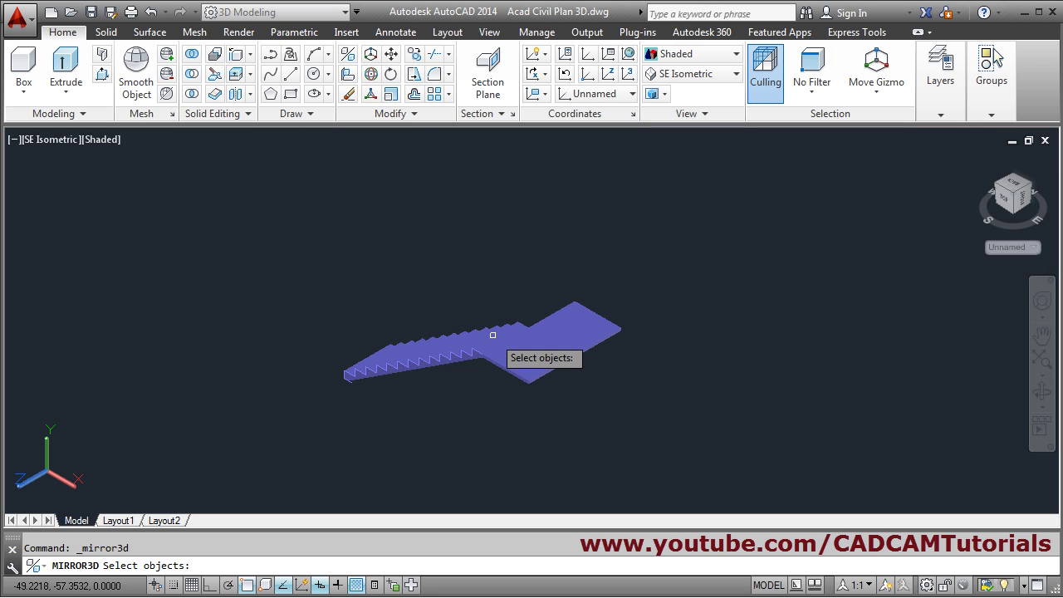
{"action": "scroll", "coordinate": [479, 372], "scroll_direction": "up", "scroll_amount": 4}
{"action": "key", "text": "Return"}
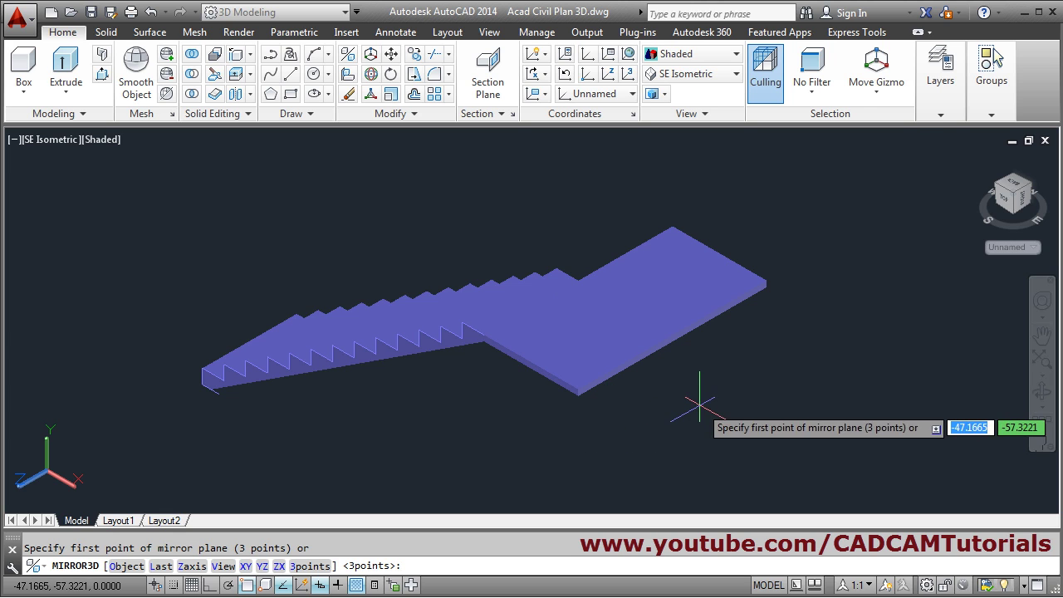
{"action": "middle_click_drag", "start_coordinate": [703, 393], "coordinate": [461, 357]}
{"action": "scroll", "coordinate": [442, 305], "scroll_direction": "up", "scroll_amount": 3}
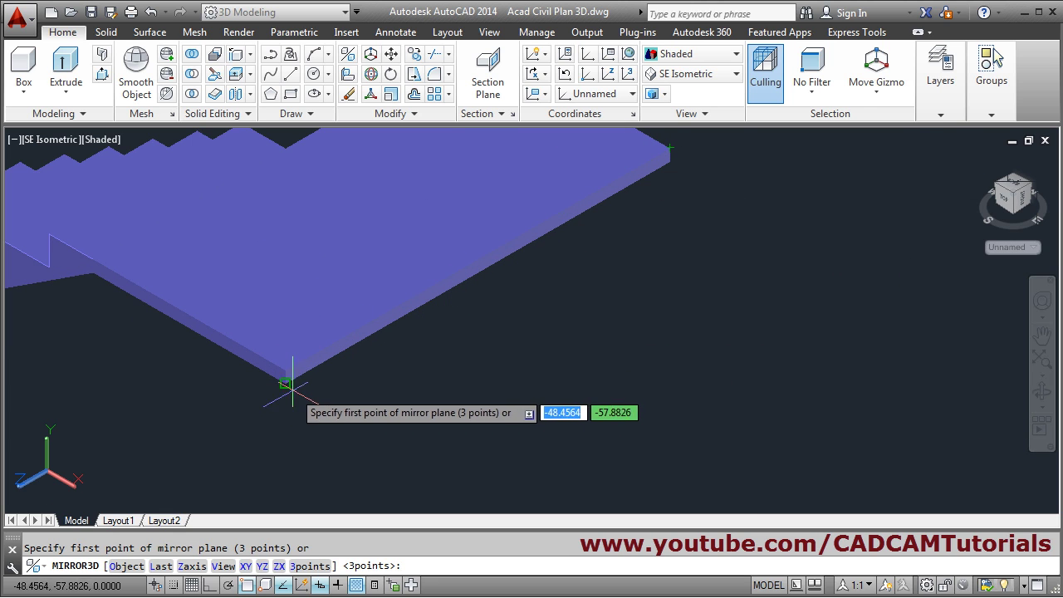
{"action": "scroll", "coordinate": [296, 401], "scroll_direction": "up", "scroll_amount": 2}
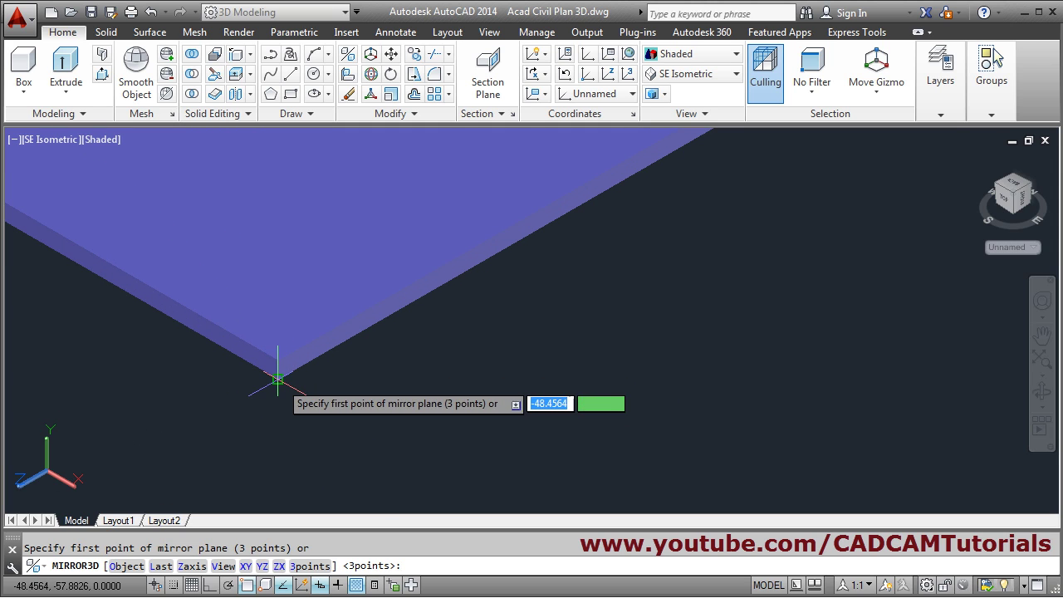
- Pick three mirror-plane points ending at the slab corner, keeping the original flight
{"action": "left_click", "coordinate": [277, 378]}
{"action": "left_click", "coordinate": [280, 350]}
{"action": "scroll", "coordinate": [280, 350], "scroll_direction": "down", "scroll_amount": 3}
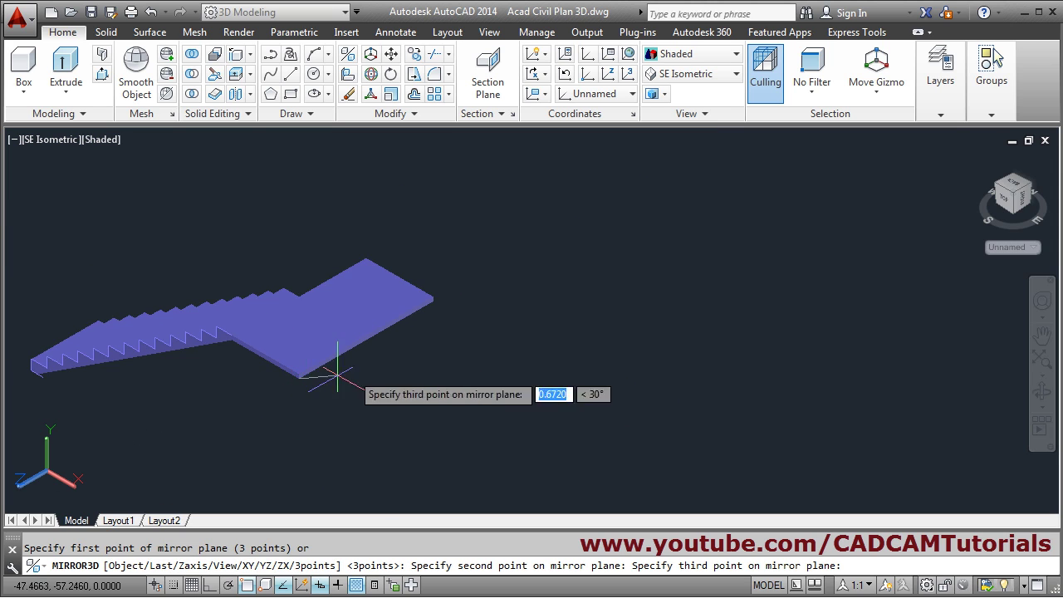
{"action": "scroll", "coordinate": [398, 332], "scroll_direction": "up", "scroll_amount": 1}
{"action": "left_click", "coordinate": [383, 306]}
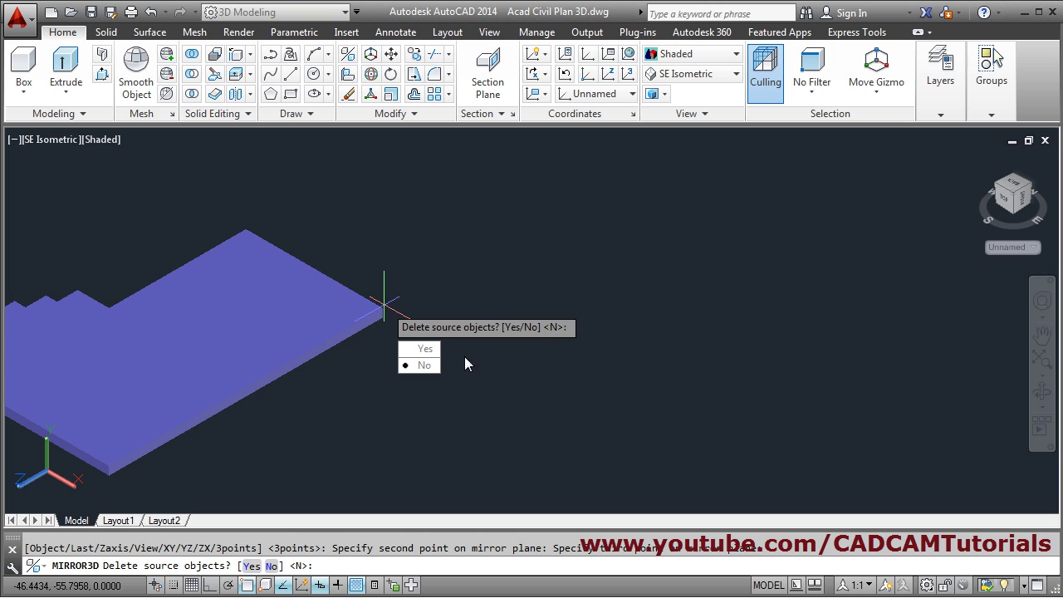
{"action": "left_click", "coordinate": [424, 365]}
{"action": "scroll", "coordinate": [523, 280], "scroll_direction": "down", "scroll_amount": 4}
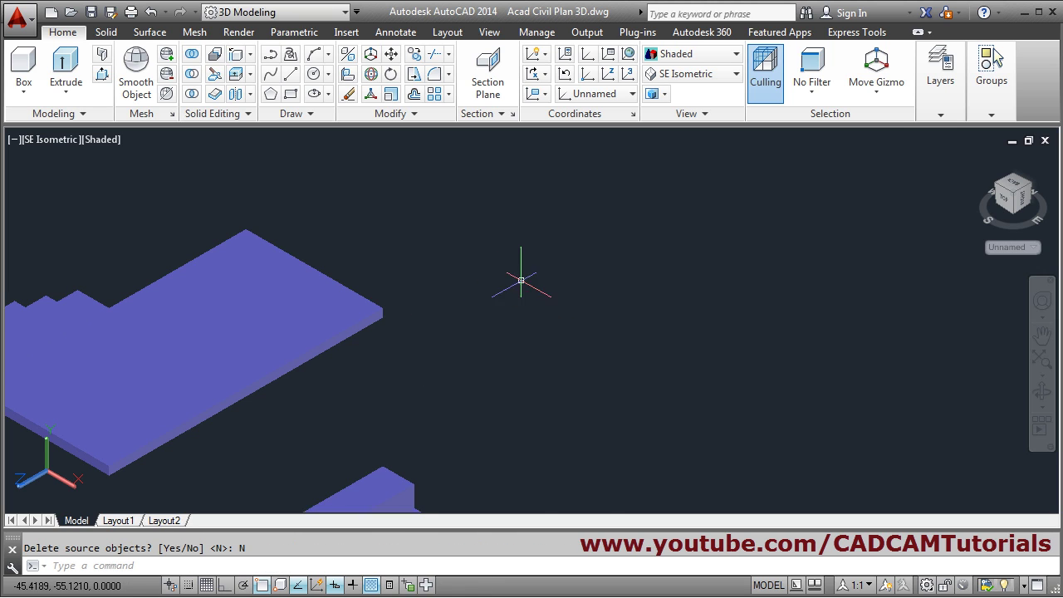
{"action": "scroll", "coordinate": [575, 412], "scroll_direction": "up", "scroll_amount": 8}
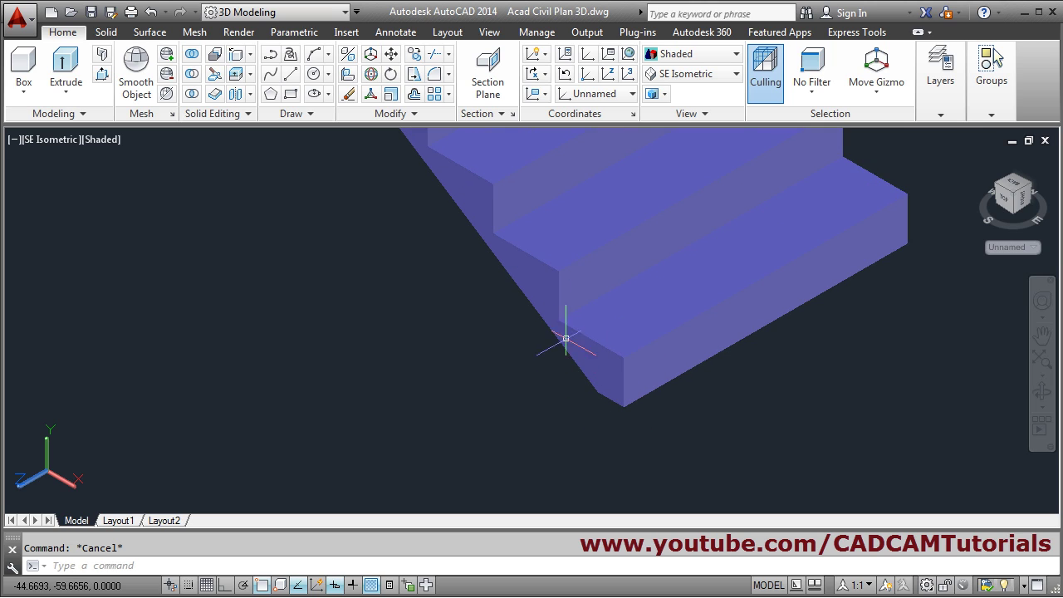
{"action": "scroll", "coordinate": [557, 349], "scroll_direction": "up", "scroll_amount": 4}
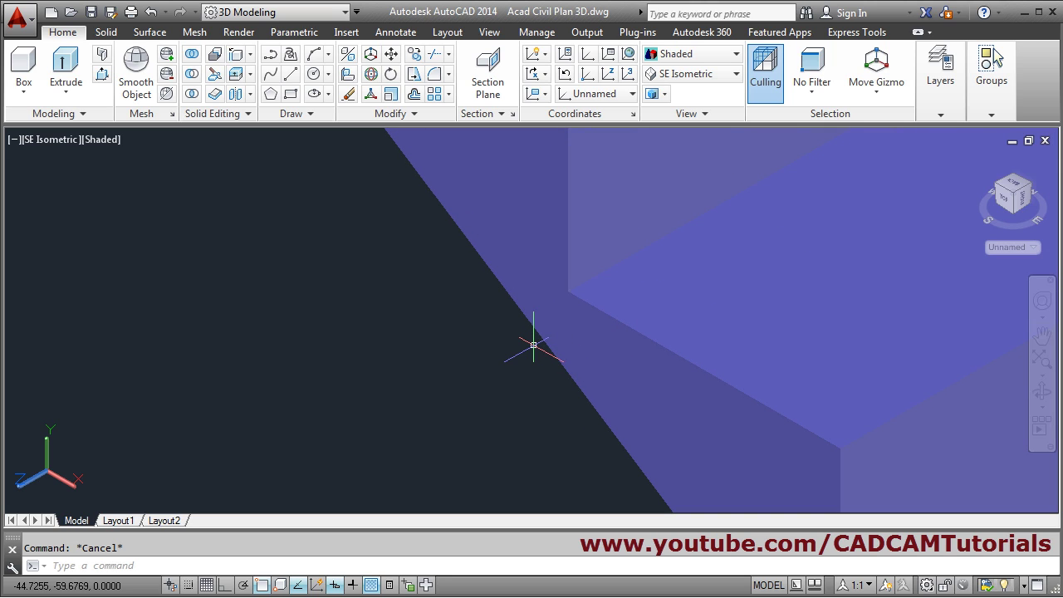
- Draw an orthogonal line across the stair's lower end
{"action": "type", "text": "l"}
{"action": "key", "text": "Return"}
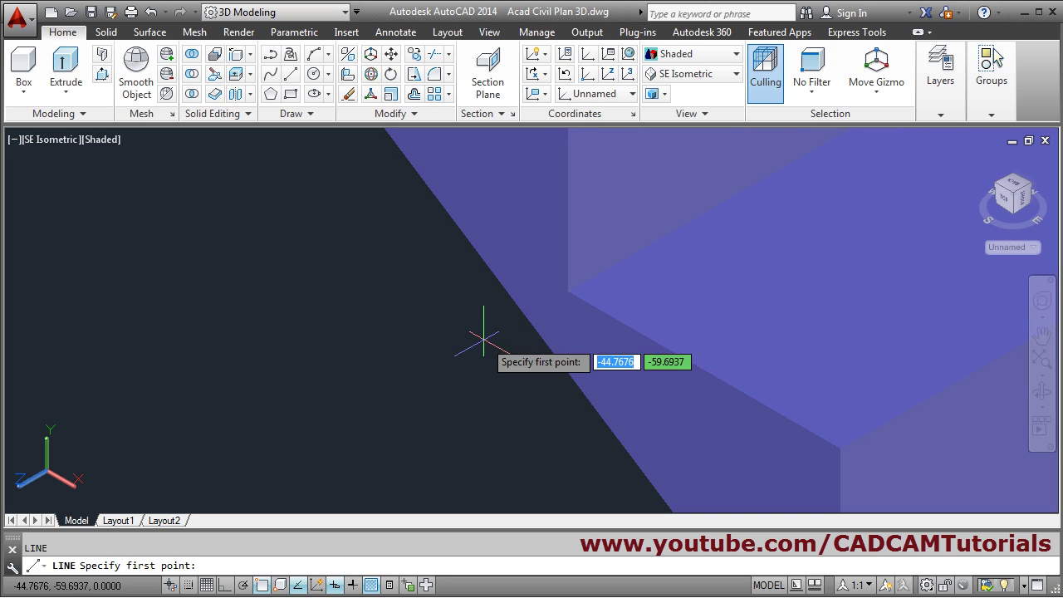
{"action": "left_click", "coordinate": [568, 291]}
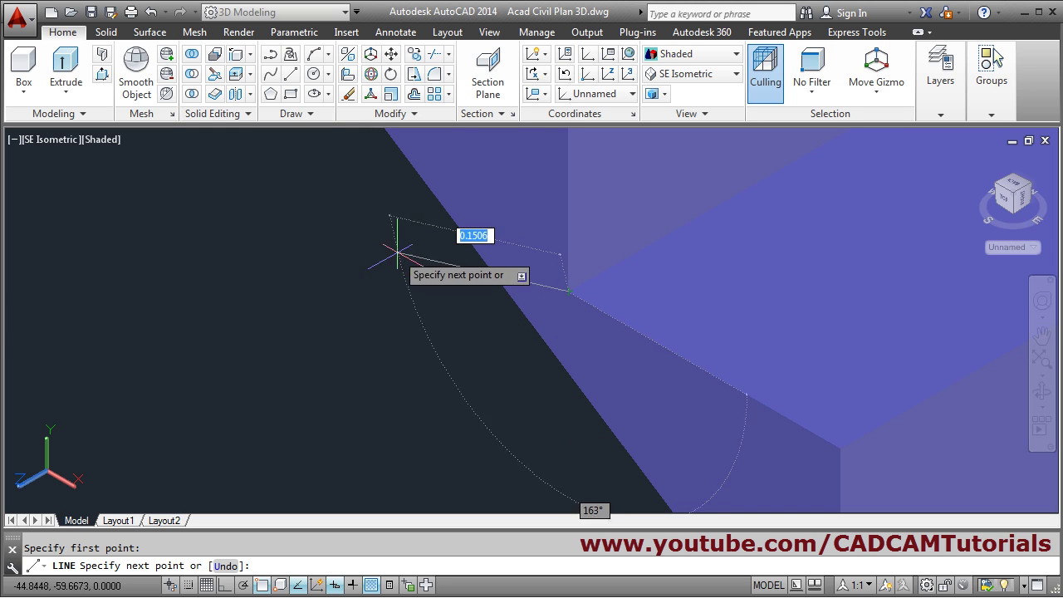
{"action": "key", "text": "F8"}
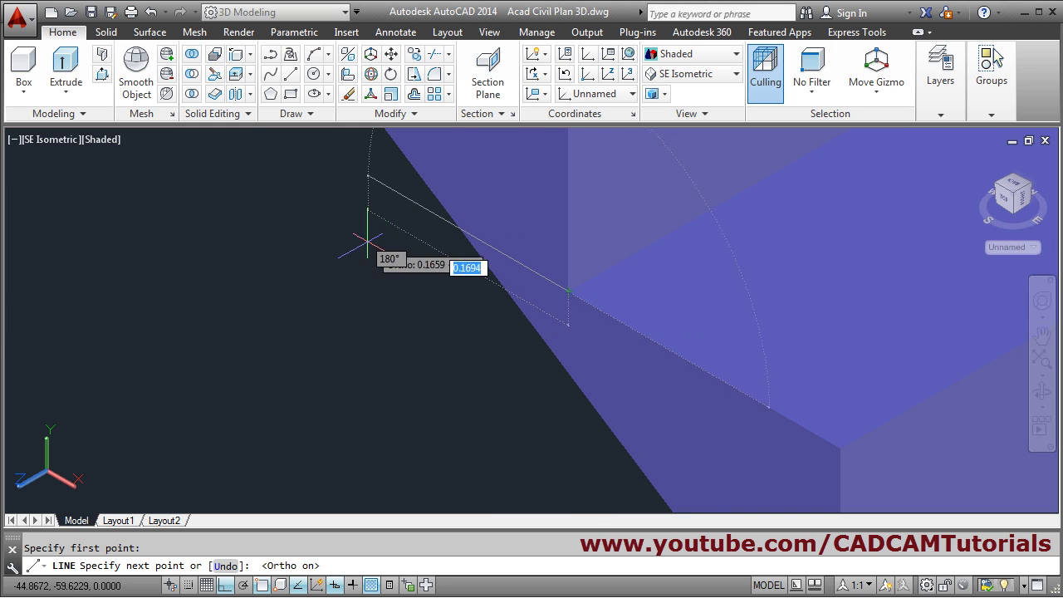
{"action": "left_click", "coordinate": [339, 156]}
{"action": "key", "text": "Return"}
{"action": "scroll", "coordinate": [312, 218], "scroll_direction": "down", "scroll_amount": 3}
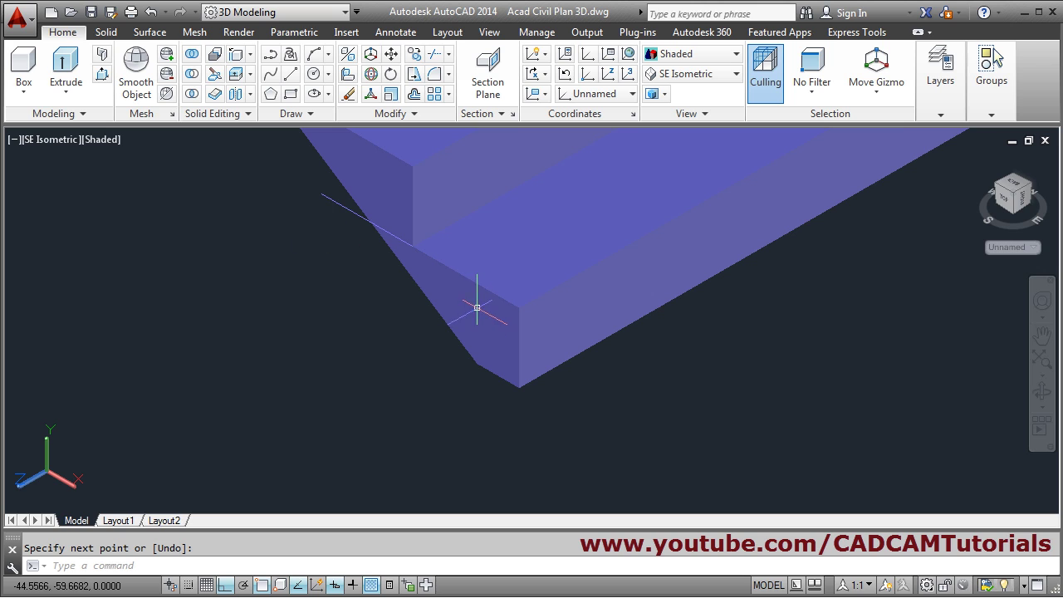
- Presspull the triangle bounded by the new line into a solid filler piece
{"action": "left_click", "coordinate": [103, 77]}
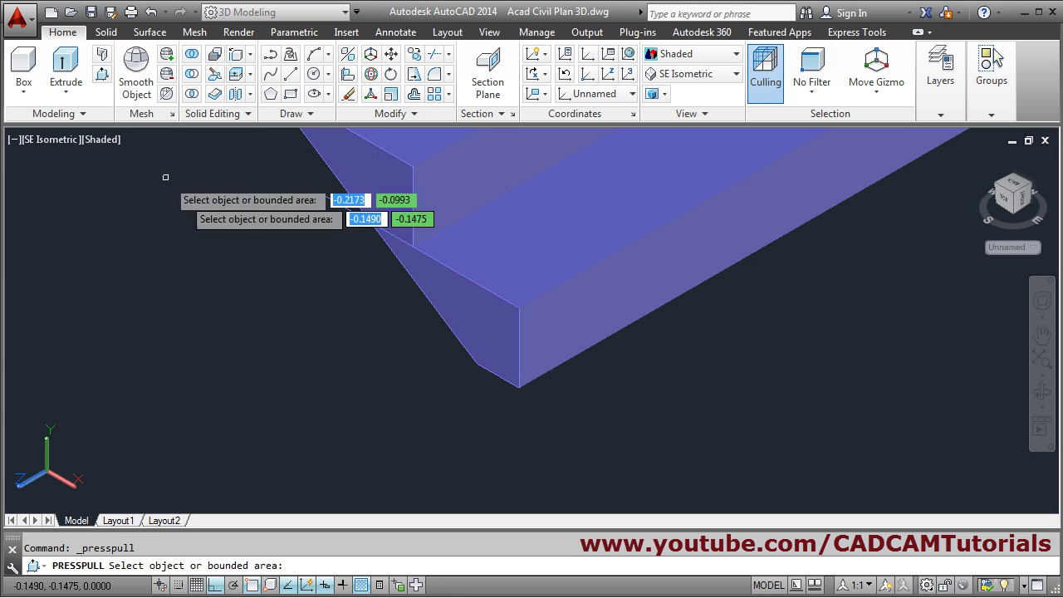
{"action": "scroll", "coordinate": [487, 320], "scroll_direction": "down", "scroll_amount": 1}
{"action": "scroll", "coordinate": [498, 324], "scroll_direction": "down", "scroll_amount": 2}
{"action": "left_click", "coordinate": [521, 315]}
{"action": "scroll", "coordinate": [493, 386], "scroll_direction": "down", "scroll_amount": 2}
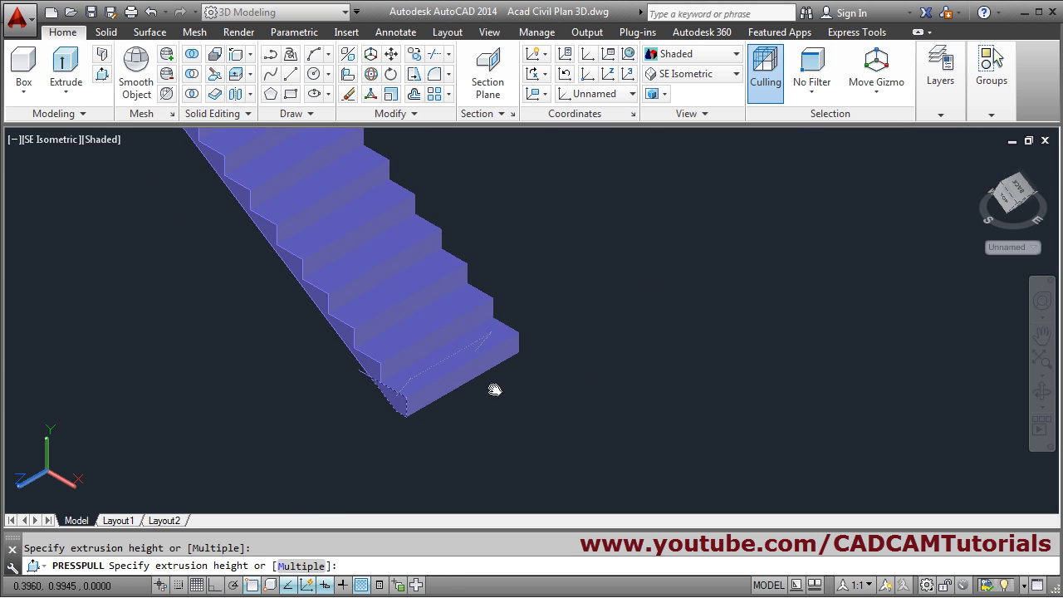
{"action": "left_click", "coordinate": [653, 282]}
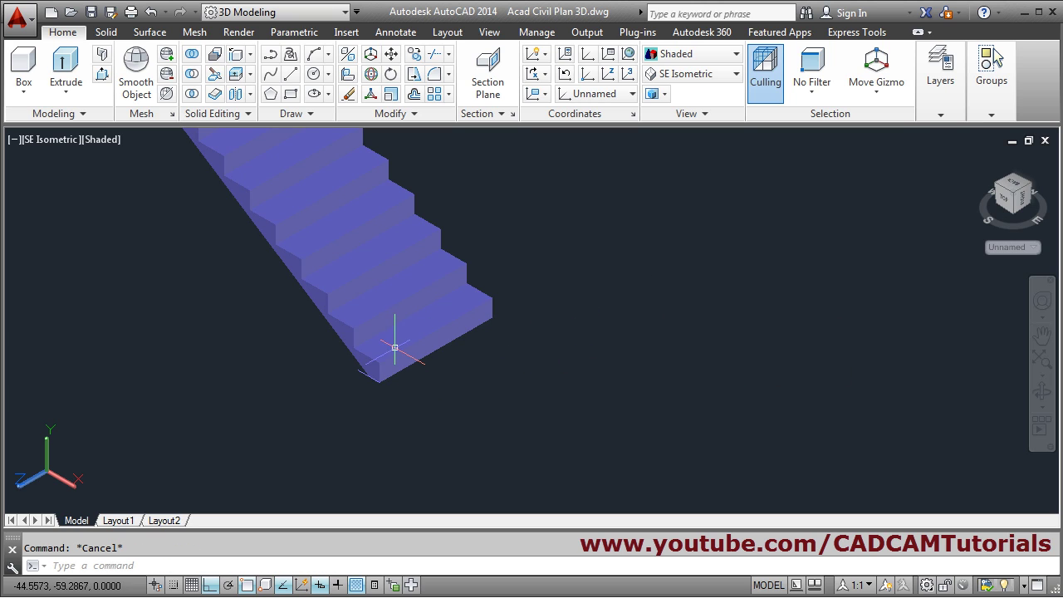
{"action": "scroll", "coordinate": [394, 347], "scroll_direction": "down", "scroll_amount": 2}
- Move the second flight from its bottom corner to the landing edge's midpoint
{"action": "scroll", "coordinate": [500, 391], "scroll_direction": "up", "scroll_amount": 1}
{"action": "scroll", "coordinate": [518, 412], "scroll_direction": "up", "scroll_amount": 1}
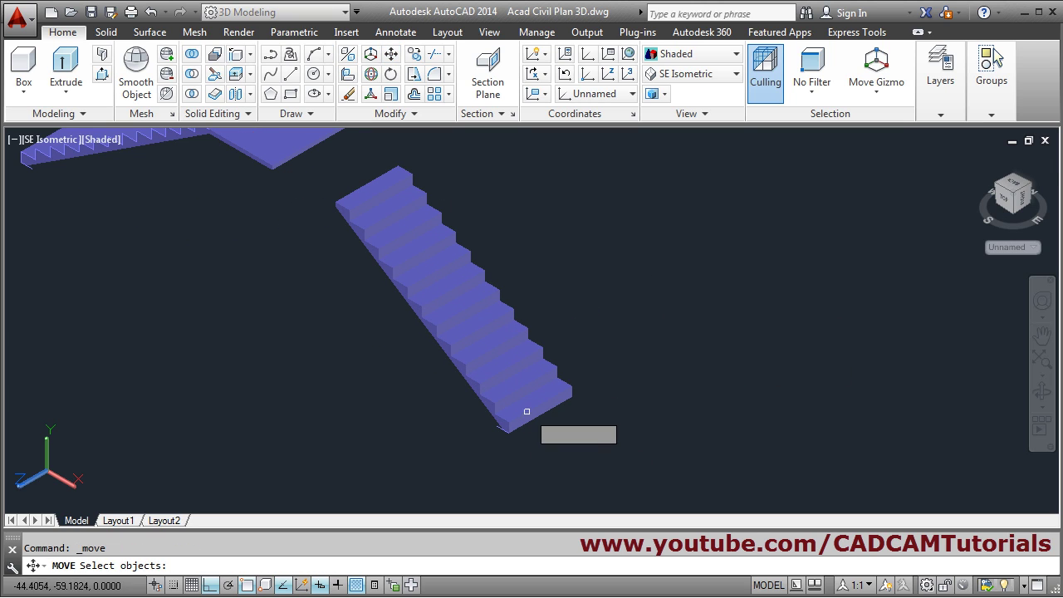
{"action": "scroll", "coordinate": [526, 452], "scroll_direction": "up", "scroll_amount": 6}
{"action": "key", "text": "Return"}
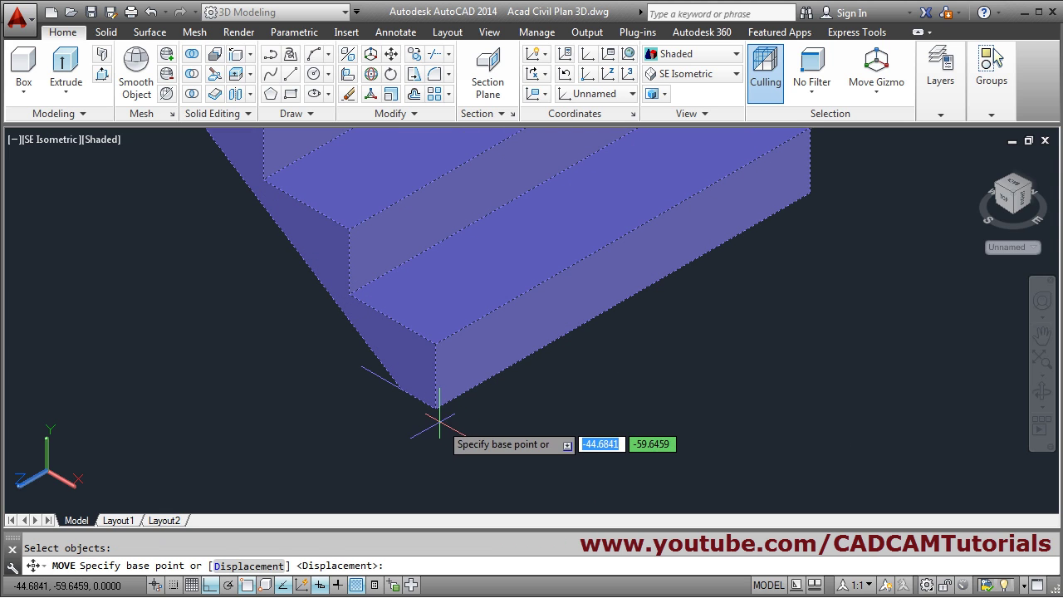
{"action": "left_click", "coordinate": [434, 408]}
{"action": "scroll", "coordinate": [498, 379], "scroll_direction": "down", "scroll_amount": 3}
{"action": "scroll", "coordinate": [465, 316], "scroll_direction": "up", "scroll_amount": 6}
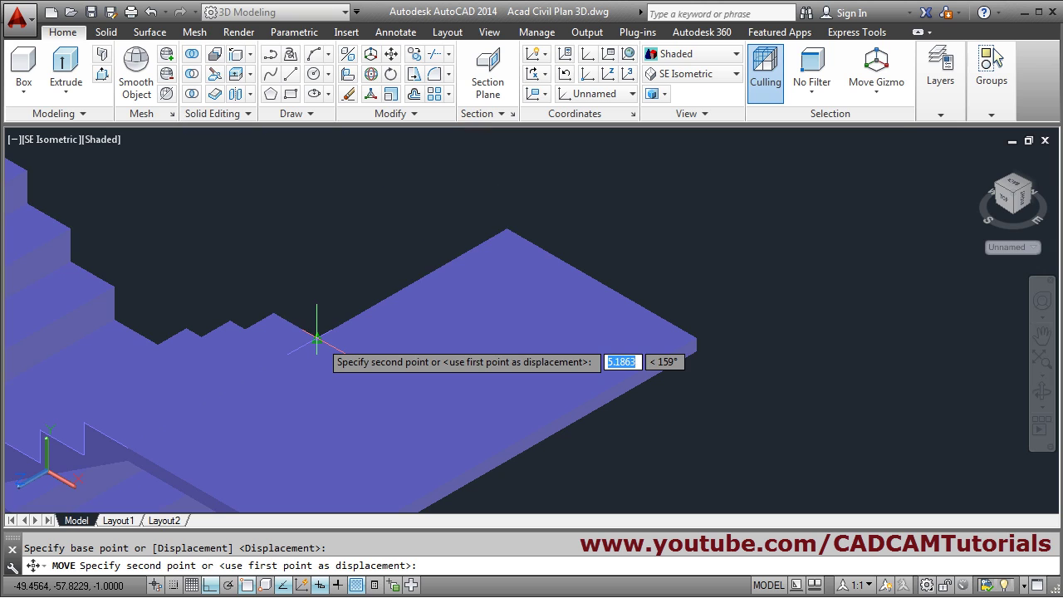
{"action": "left_click", "coordinate": [317, 339]}
{"action": "scroll", "coordinate": [526, 404], "scroll_direction": "down", "scroll_amount": 8}
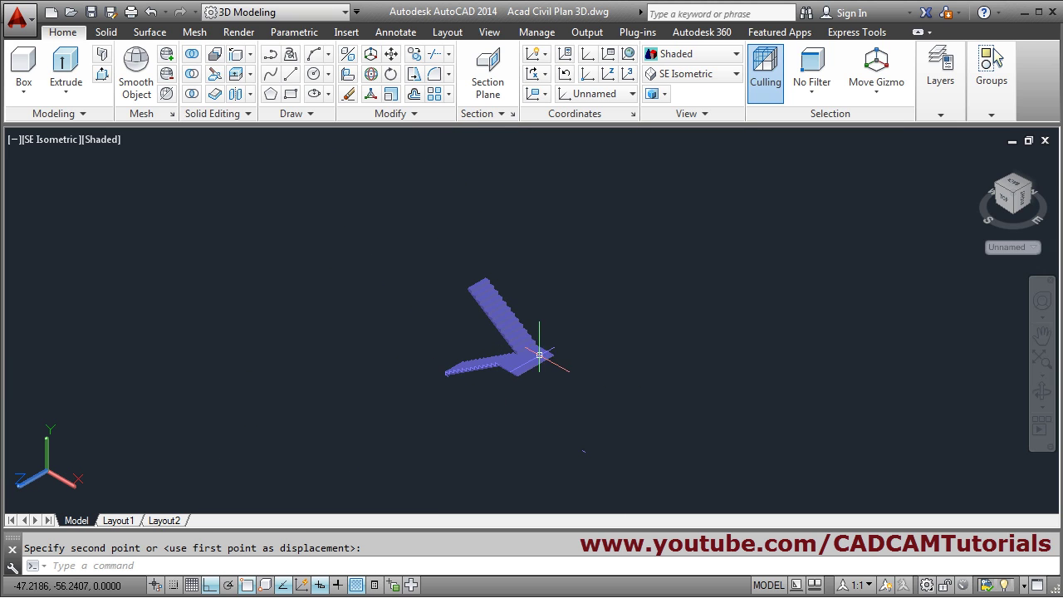
{"action": "type", "text": "e"}
{"action": "key", "text": "Return"}
{"action": "left_click", "coordinate": [551, 397]}
{"action": "left_click", "coordinate": [503, 440]}
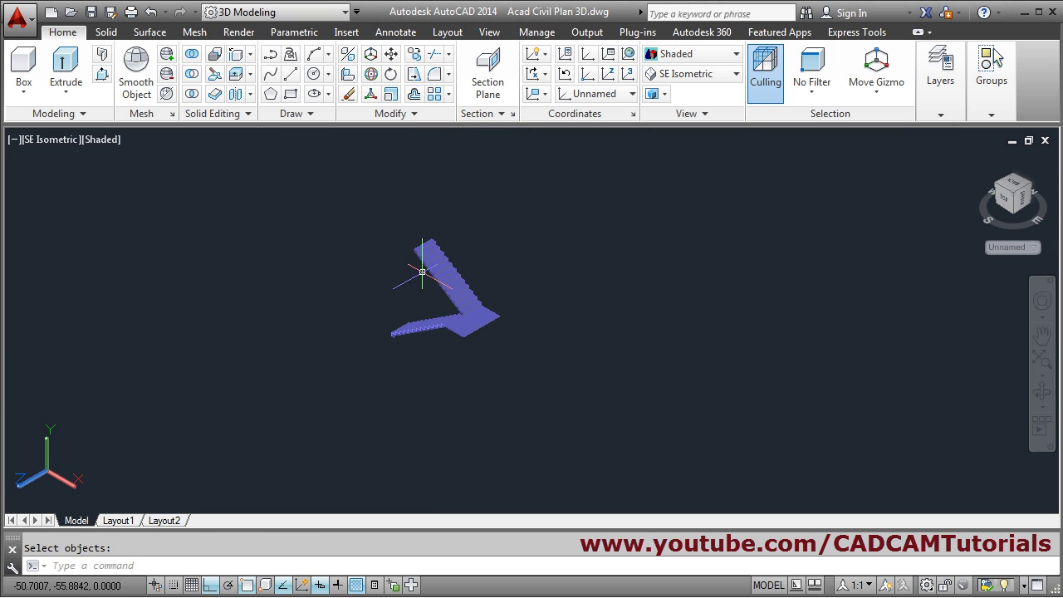
{"action": "scroll", "coordinate": [422, 271], "scroll_direction": "up", "scroll_amount": 6}
{"action": "scroll", "coordinate": [390, 400], "scroll_direction": "down", "scroll_amount": 1}
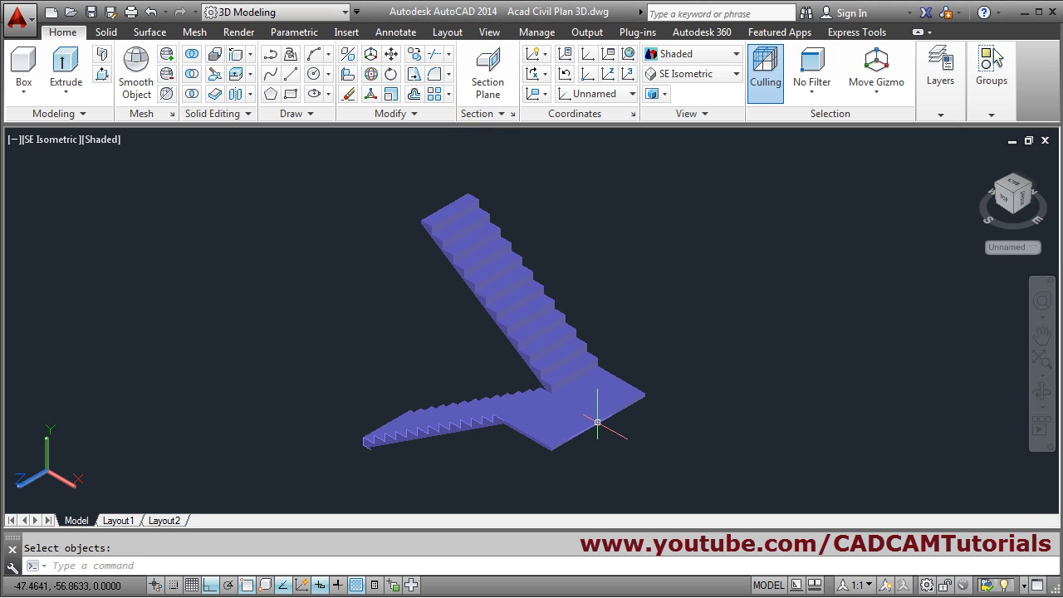
{"action": "scroll", "coordinate": [438, 217], "scroll_direction": "up", "scroll_amount": 2}
{"action": "middle_click_drag", "start_coordinate": [412, 230], "coordinate": [512, 335]}
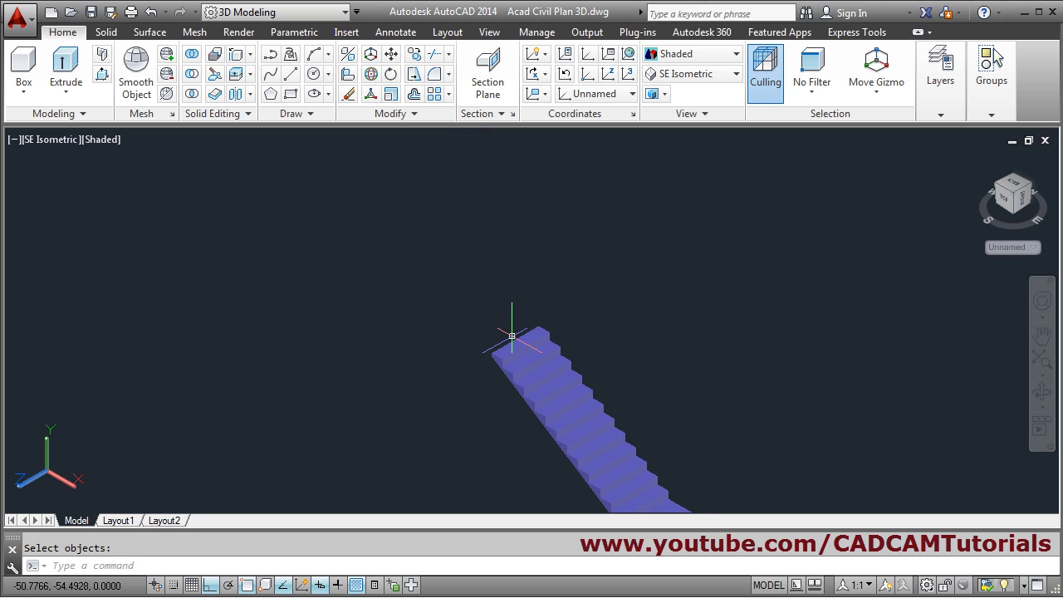
{"action": "scroll", "coordinate": [492, 344], "scroll_direction": "up", "scroll_amount": 4}
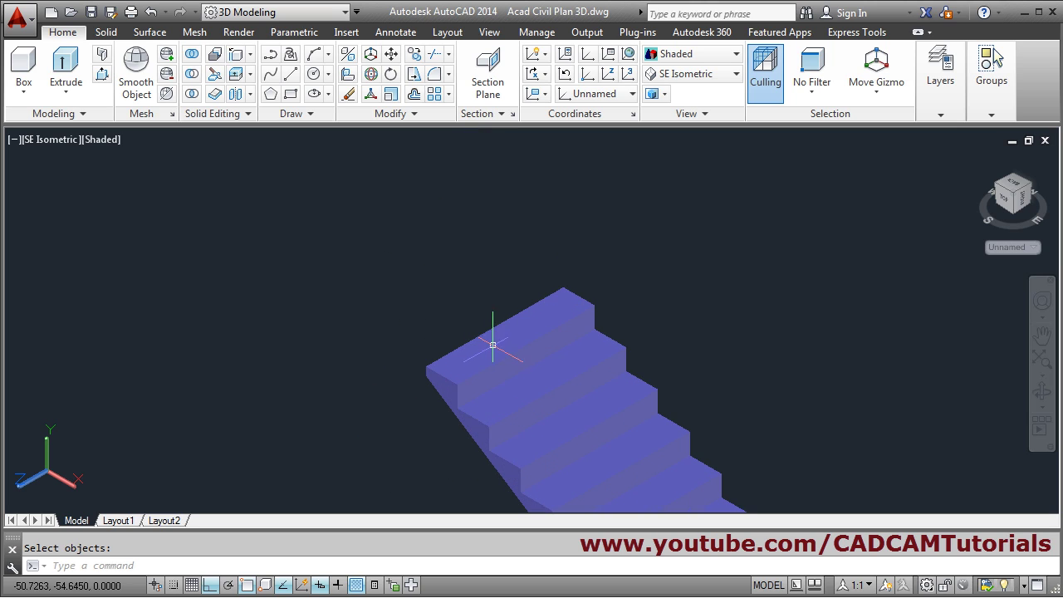
{"action": "scroll", "coordinate": [538, 368], "scroll_direction": "down", "scroll_amount": 3}
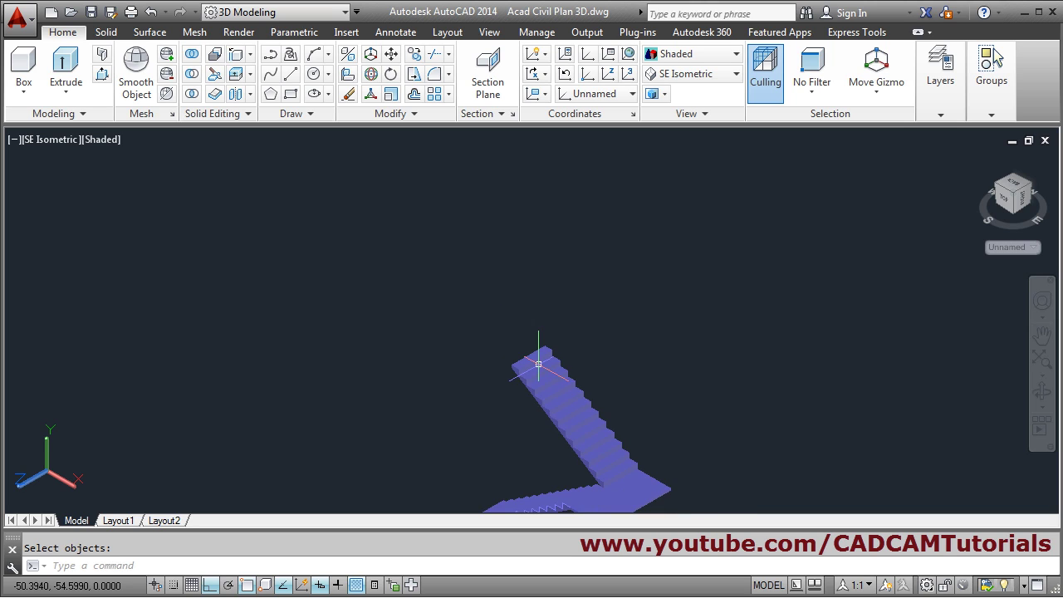
{"action": "scroll", "coordinate": [517, 368], "scroll_direction": "up", "scroll_amount": 5}
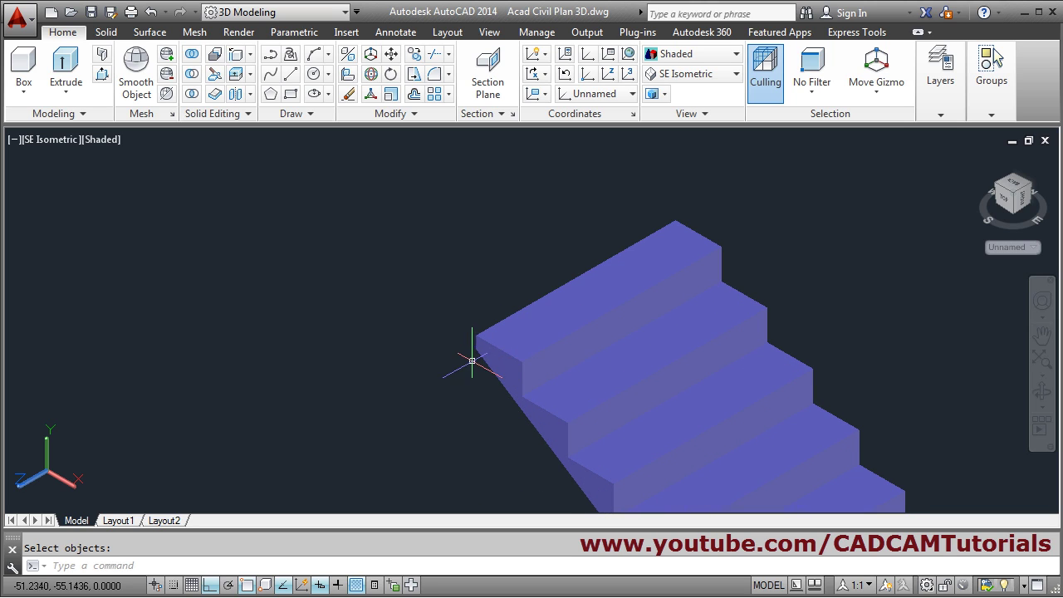
{"action": "scroll", "coordinate": [471, 360], "scroll_direction": "down", "scroll_amount": 3}
{"action": "middle_click_drag", "start_coordinate": [520, 365], "coordinate": [615, 376], "text": "shift"}
{"action": "key", "text": "Escape"}
{"action": "scroll", "coordinate": [467, 429], "scroll_direction": "up", "scroll_amount": 3}
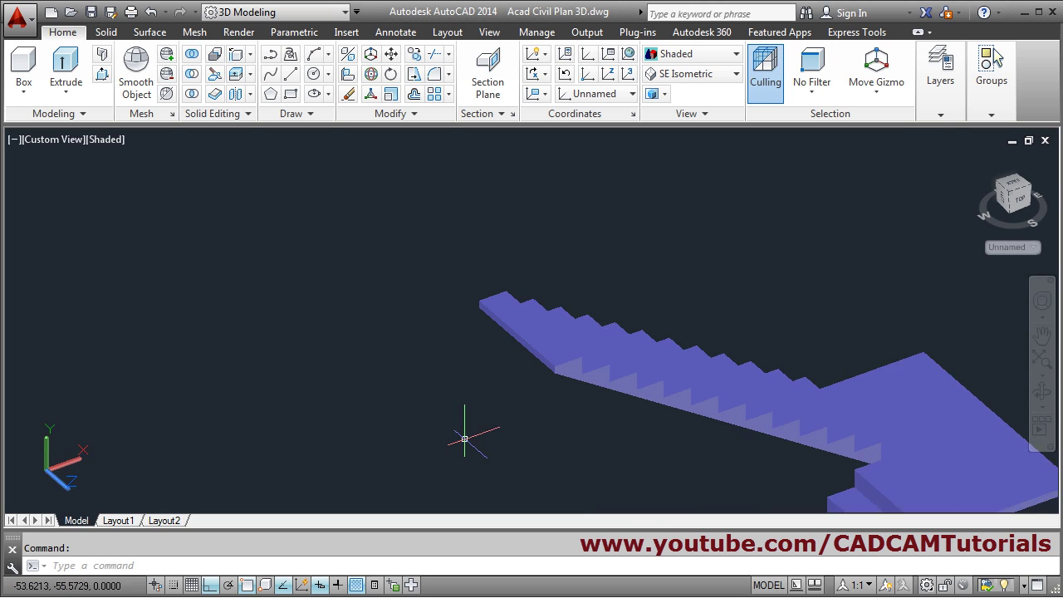
{"action": "scroll", "coordinate": [535, 342], "scroll_direction": "up", "scroll_amount": 2}
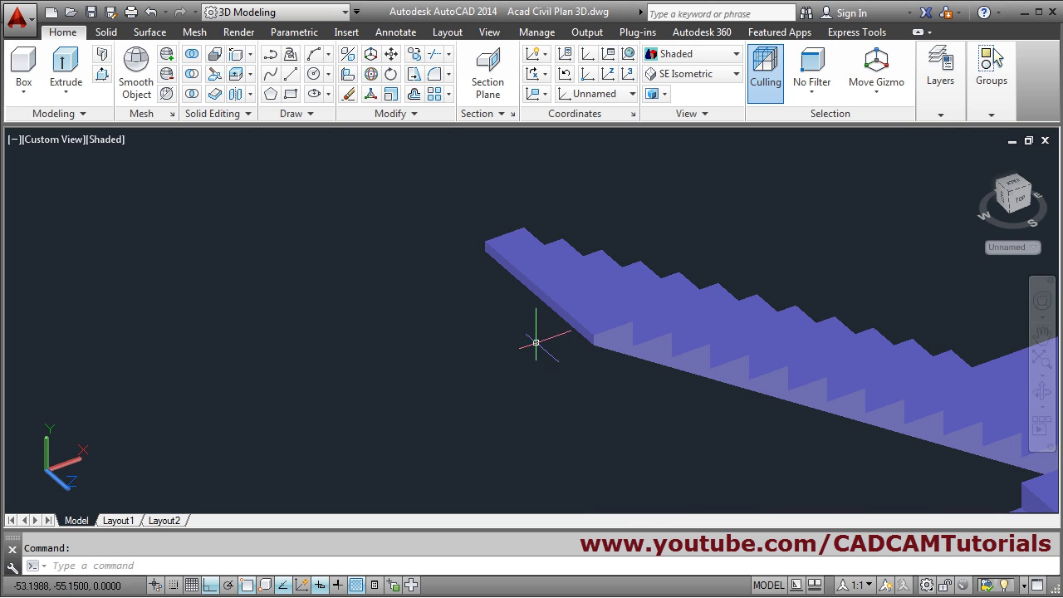
- Presspull the upper flight's end face by 1 to form a flat landing
{"action": "left_click", "coordinate": [103, 74]}
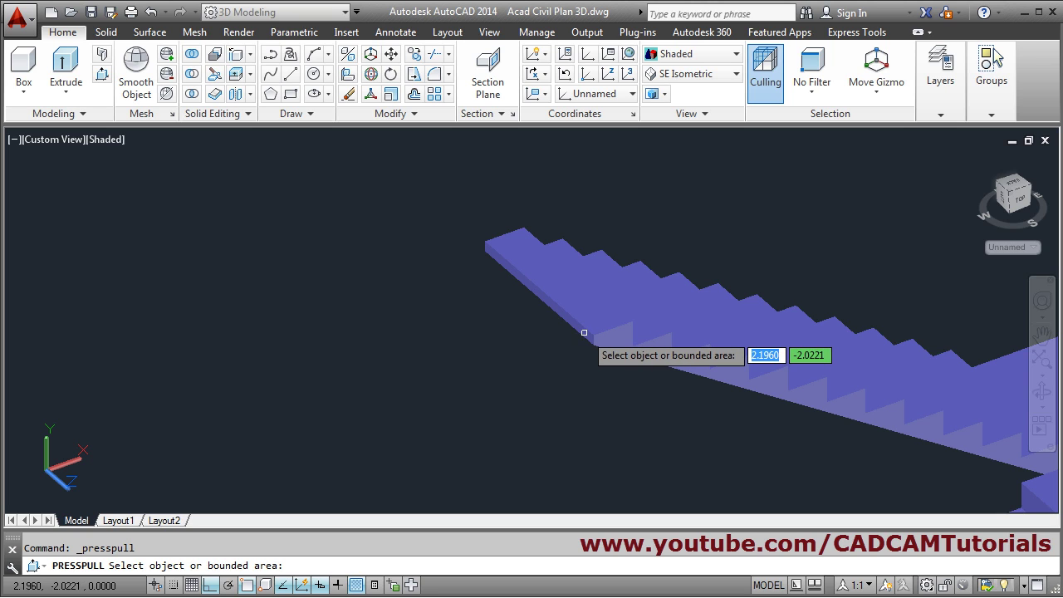
{"action": "scroll", "coordinate": [581, 334], "scroll_direction": "up", "scroll_amount": 2}
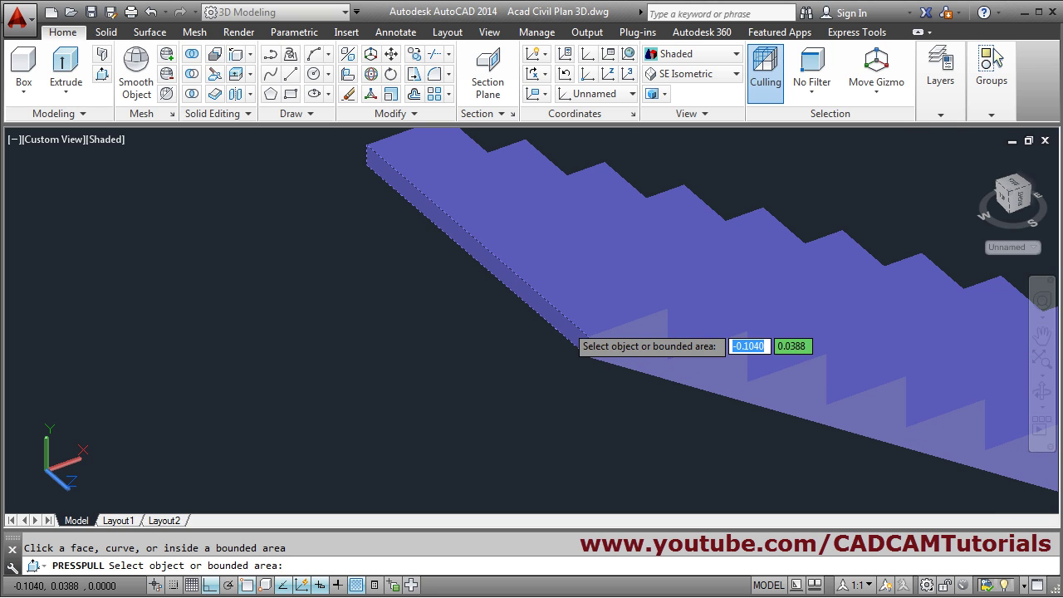
{"action": "left_click", "coordinate": [564, 323]}
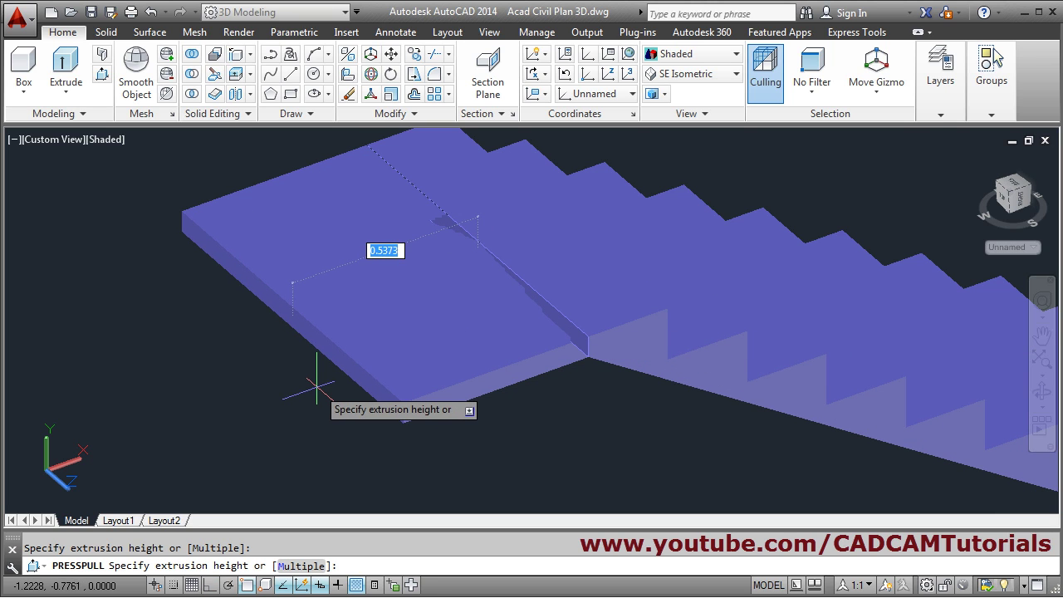
{"action": "type", "text": "1"}
{"action": "key", "text": "Return"}
{"action": "key", "text": "Escape"}
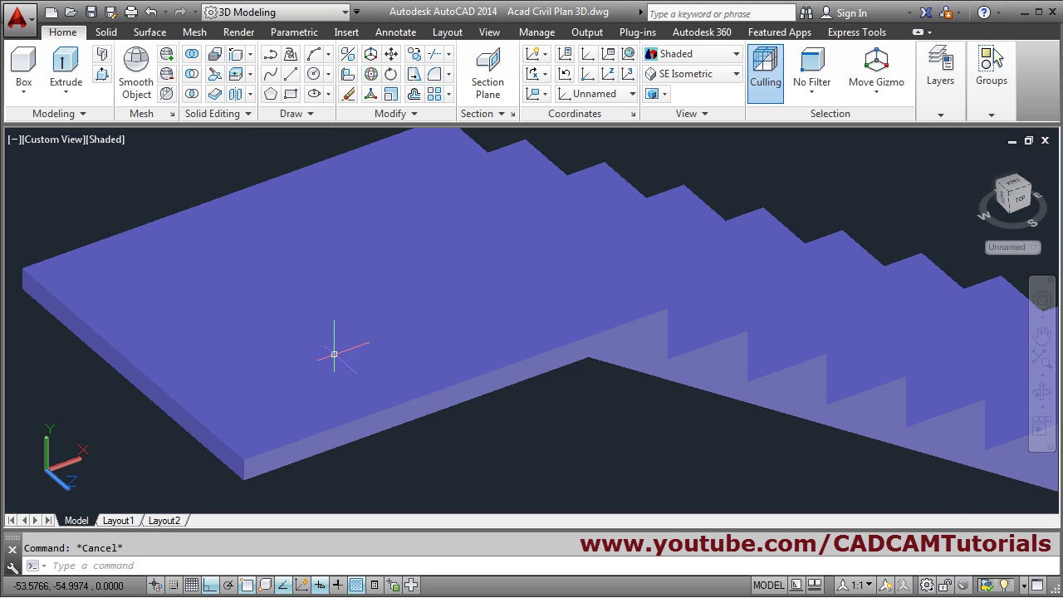
{"action": "scroll", "coordinate": [333, 352], "scroll_direction": "down", "scroll_amount": 5}
{"action": "middle_click_drag", "start_coordinate": [650, 427], "coordinate": [533, 457], "text": "shift"}
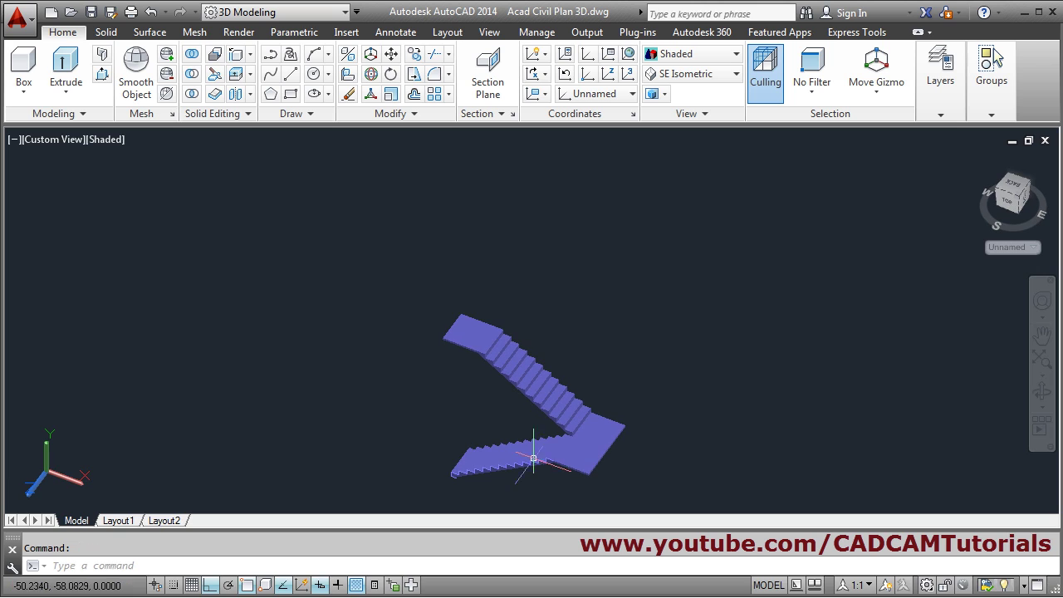
- Select the stair flights and landing with two selection windows for moving
{"action": "scroll", "coordinate": [586, 484], "scroll_direction": "up", "scroll_amount": 3}
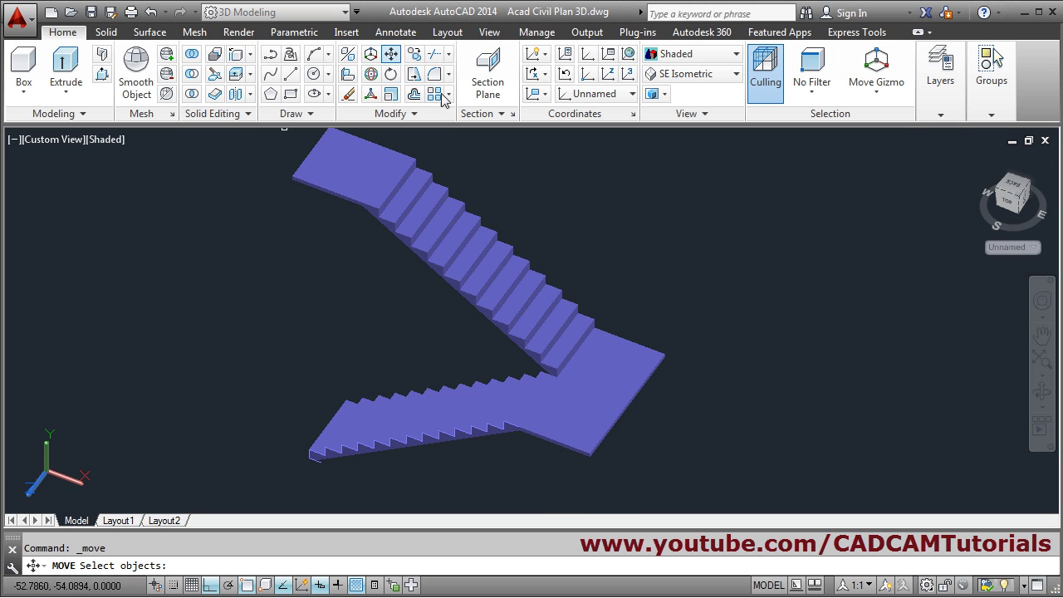
{"action": "left_click", "coordinate": [559, 139]}
{"action": "left_click", "coordinate": [392, 244]}
{"action": "left_click", "coordinate": [666, 268]}
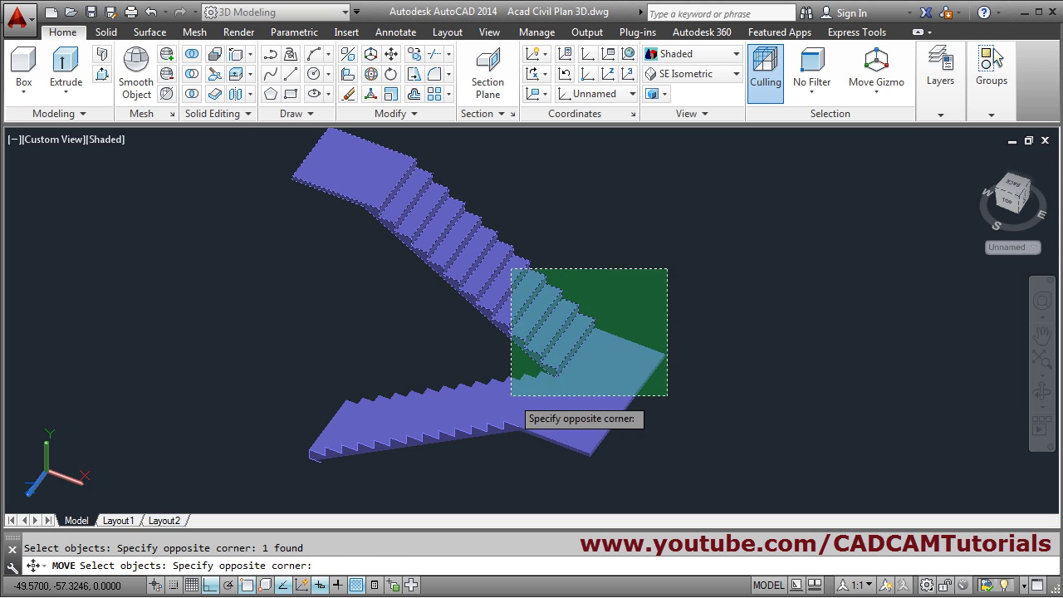
{"action": "left_click", "coordinate": [508, 395]}
{"action": "scroll", "coordinate": [501, 252], "scroll_direction": "up", "scroll_amount": 5}
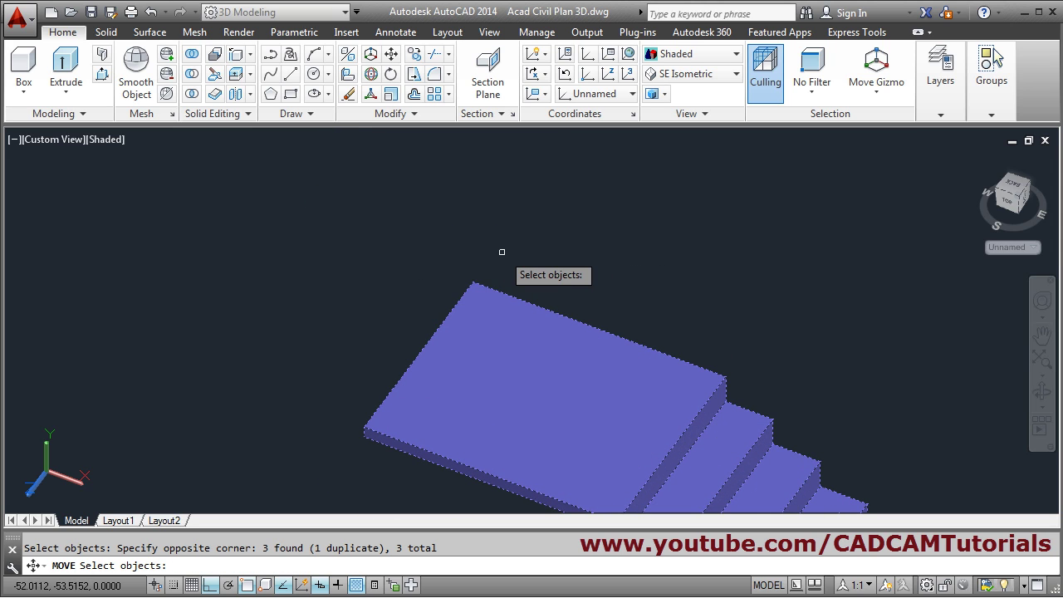
{"action": "key", "text": "Return"}
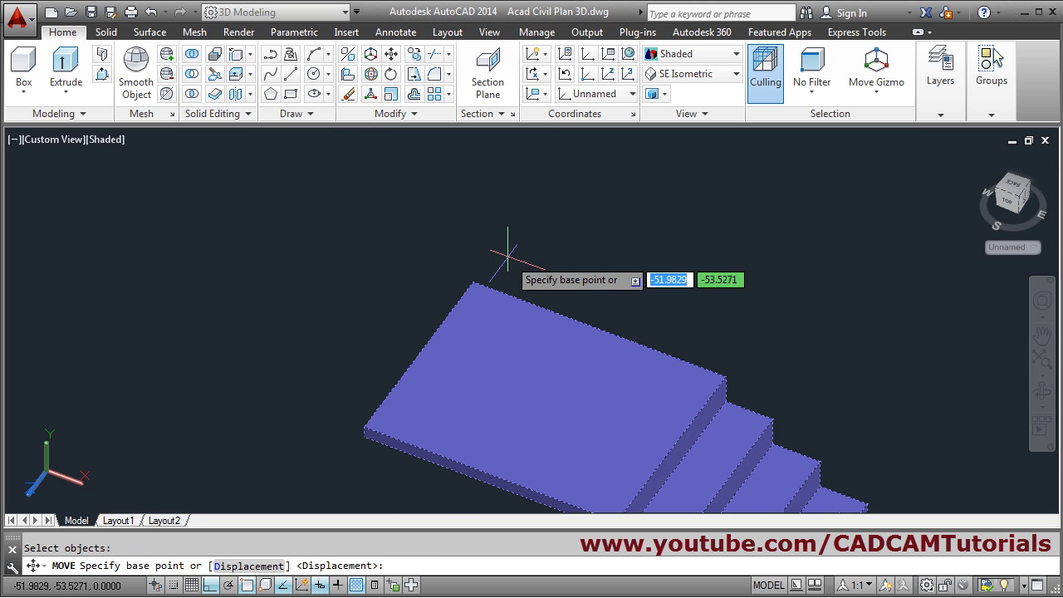
- Move the staircase from its landing corner to the house wall's midpoint
{"action": "left_click", "coordinate": [472, 280]}
{"action": "scroll", "coordinate": [470, 266], "scroll_direction": "down", "scroll_amount": 10}
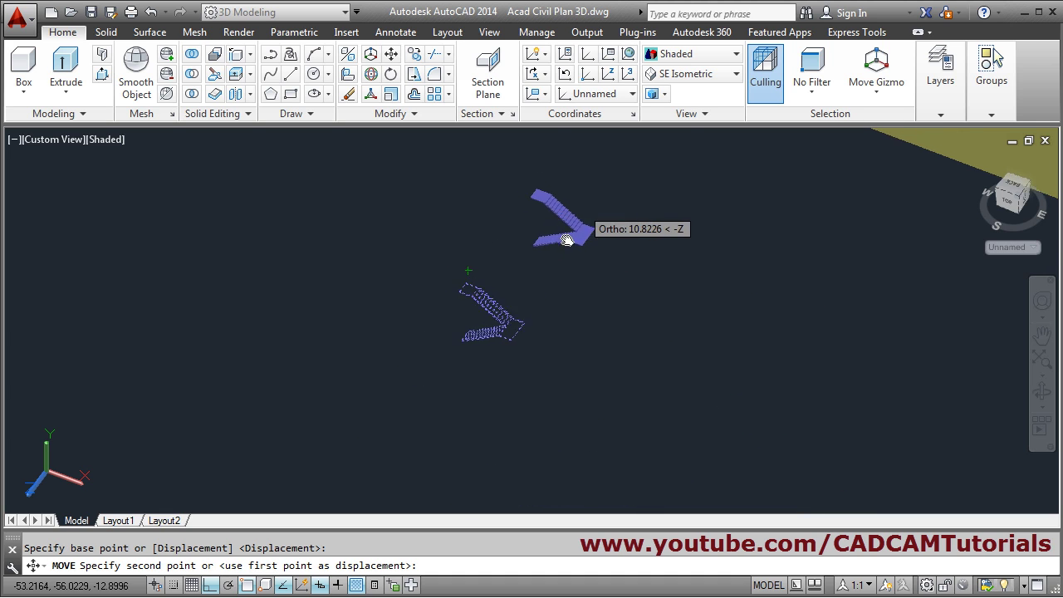
{"action": "scroll", "coordinate": [588, 301], "scroll_direction": "up", "scroll_amount": 5}
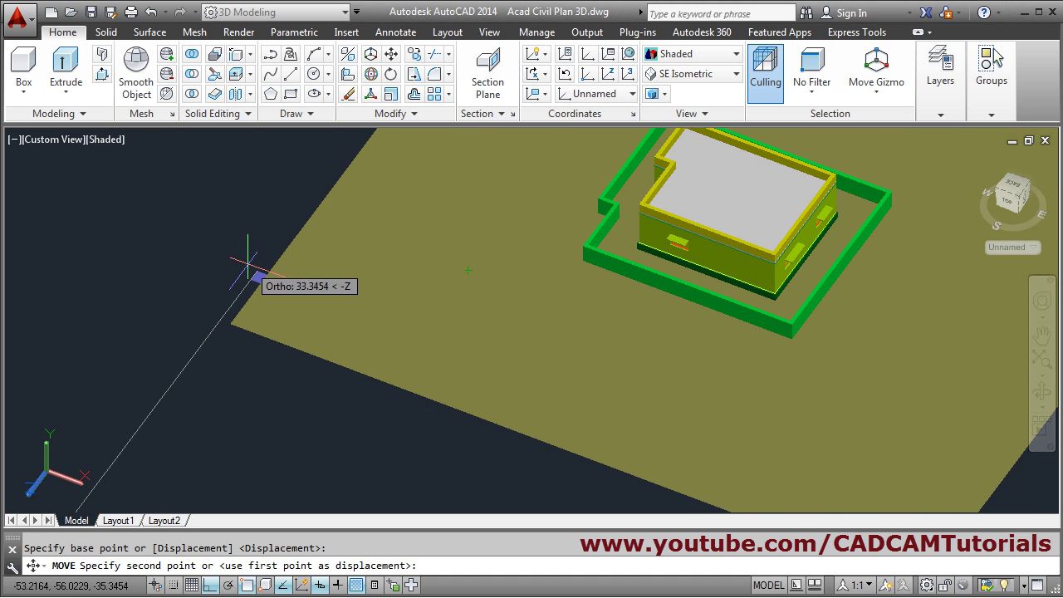
{"action": "middle_click_drag", "start_coordinate": [633, 246], "coordinate": [538, 336]}
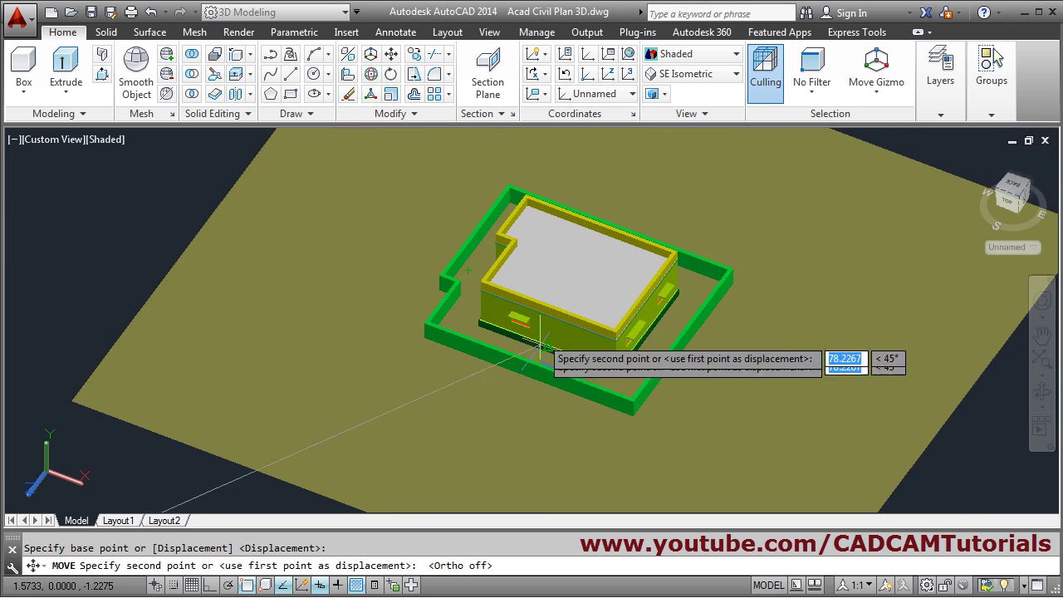
{"action": "scroll", "coordinate": [571, 341], "scroll_direction": "up", "scroll_amount": 6}
{"action": "scroll", "coordinate": [475, 316], "scroll_direction": "up", "scroll_amount": 2}
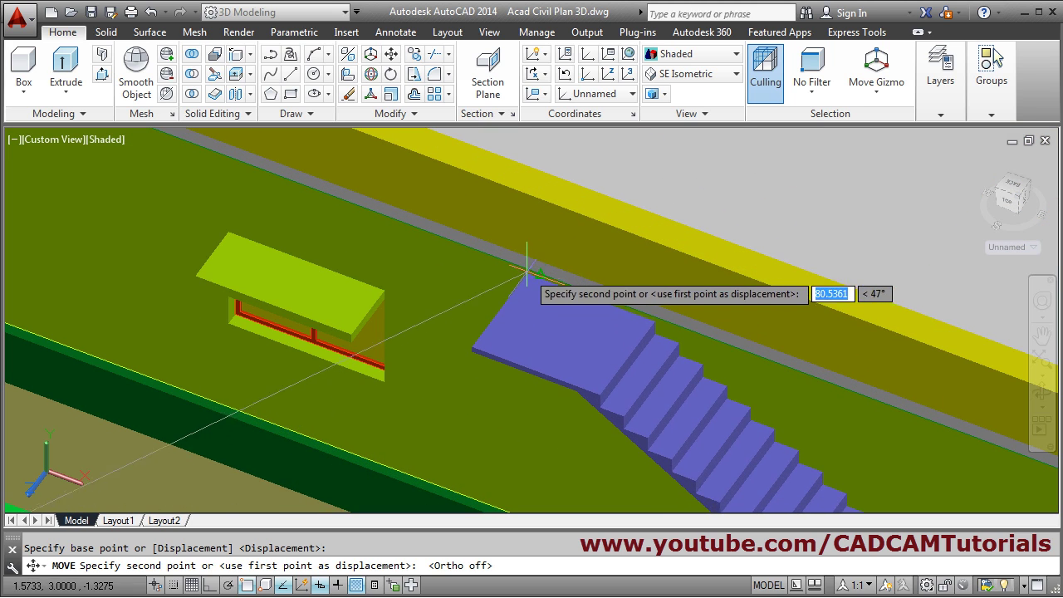
{"action": "scroll", "coordinate": [541, 262], "scroll_direction": "up", "scroll_amount": 1}
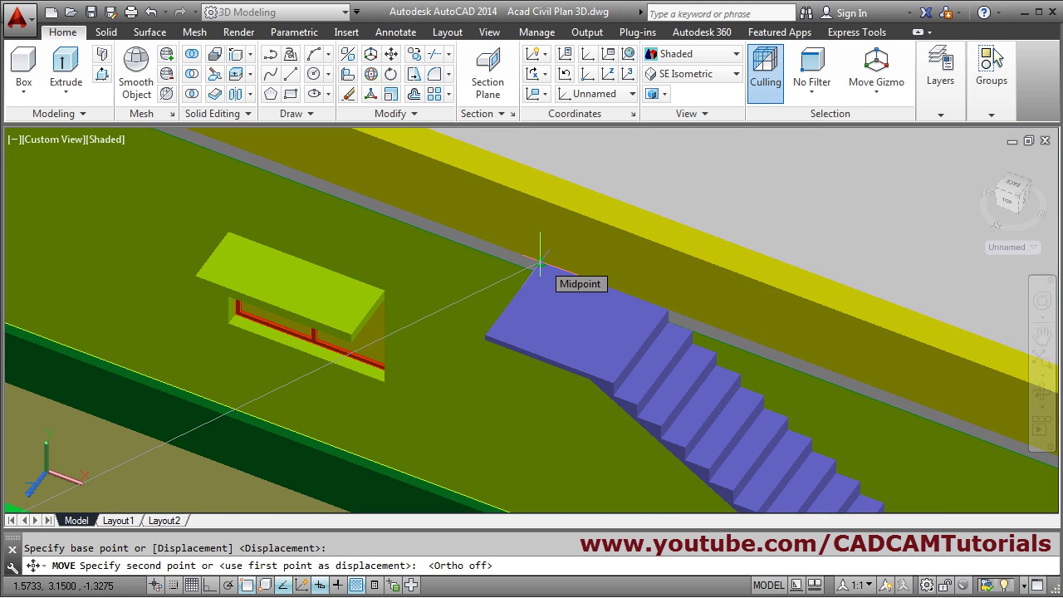
{"action": "left_click", "coordinate": [540, 263]}
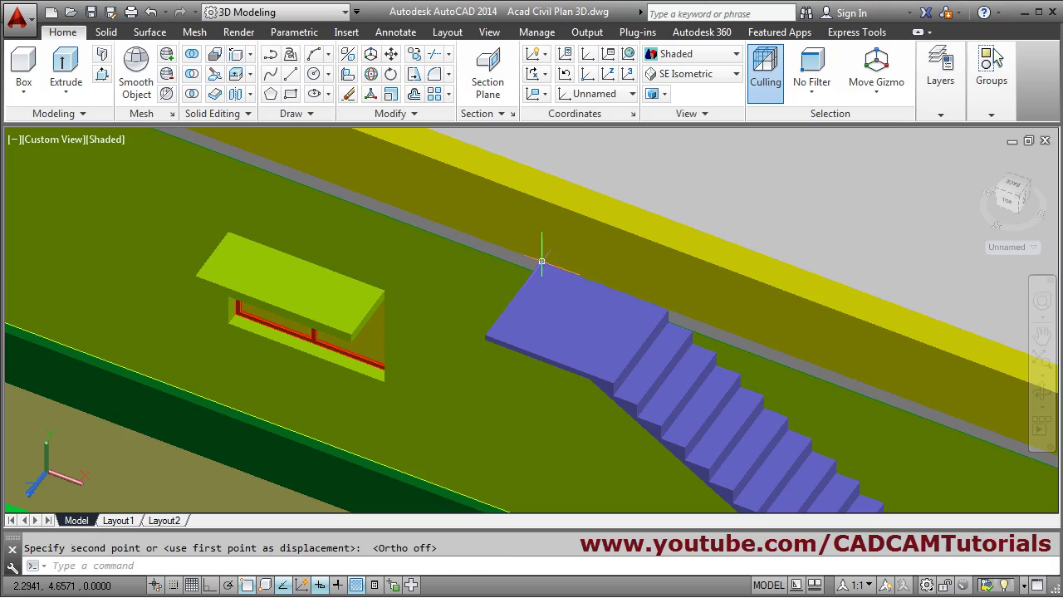
{"action": "scroll", "coordinate": [539, 263], "scroll_direction": "down", "scroll_amount": 4}
{"action": "middle_click_drag", "start_coordinate": [491, 326], "coordinate": [526, 448], "text": "shift"}
{"action": "scroll", "coordinate": [566, 338], "scroll_direction": "up", "scroll_amount": 3}
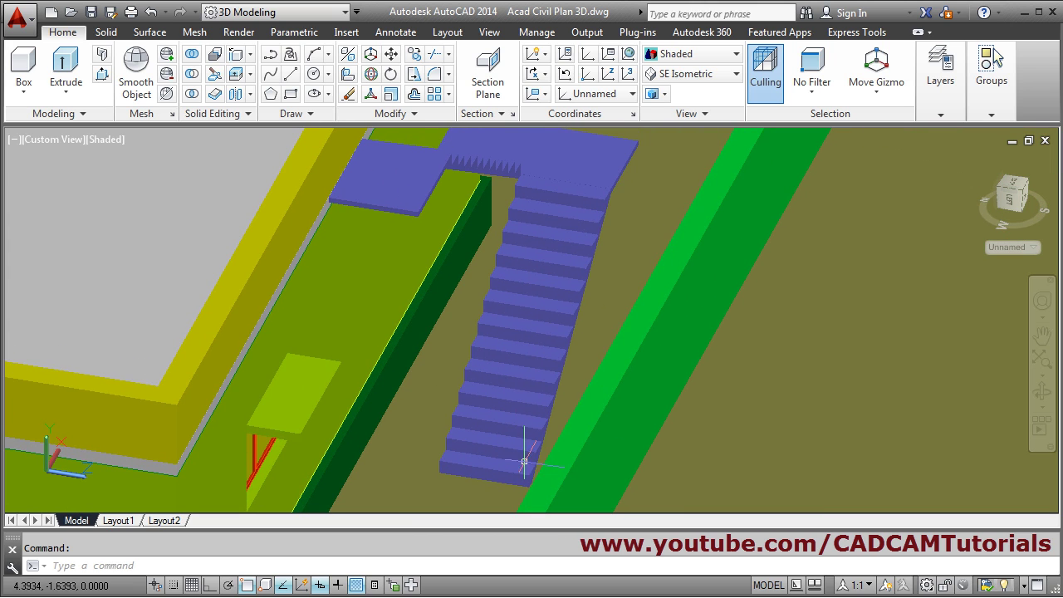
{"action": "scroll", "coordinate": [510, 306], "scroll_direction": "down", "scroll_amount": 5}
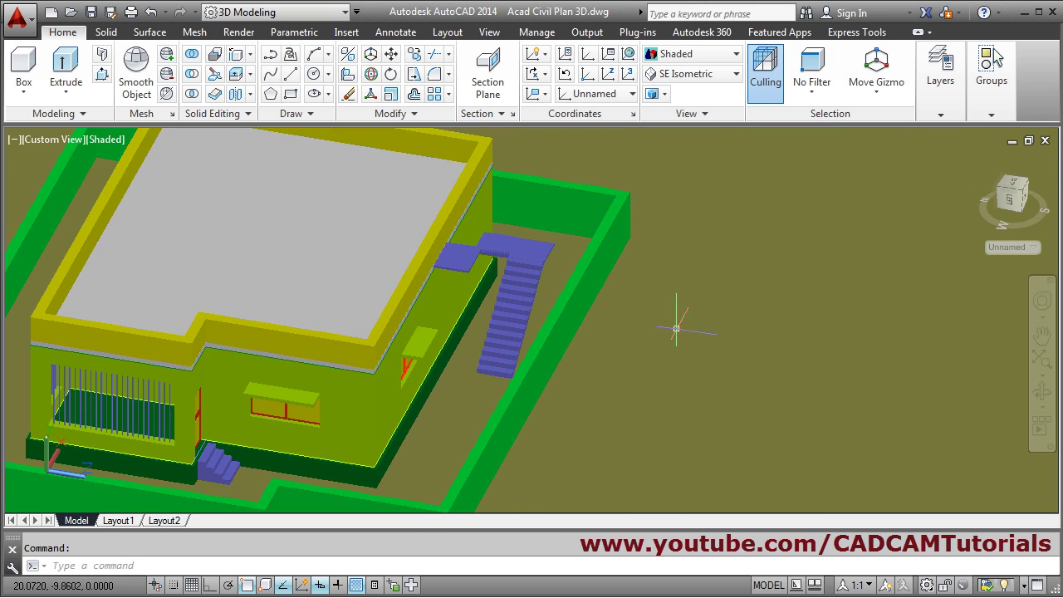
{"action": "middle_click_drag", "start_coordinate": [581, 349], "coordinate": [624, 359]}
{"action": "scroll", "coordinate": [384, 307], "scroll_direction": "up", "scroll_amount": 2}
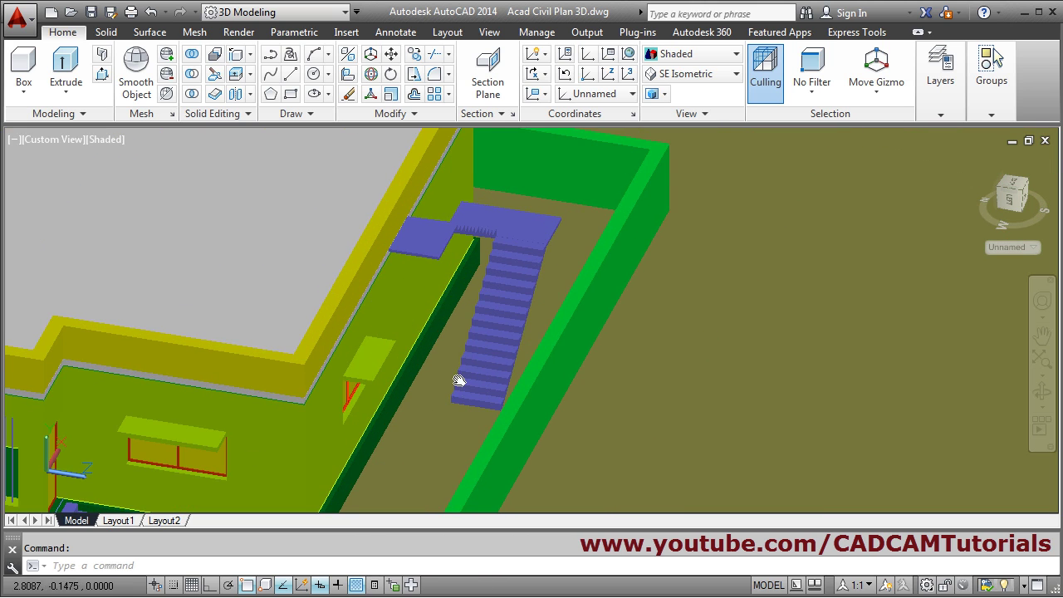
{"action": "middle_click_drag", "start_coordinate": [458, 381], "coordinate": [422, 399]}
{"action": "scroll", "coordinate": [431, 416], "scroll_direction": "up", "scroll_amount": 2}
{"action": "scroll", "coordinate": [457, 393], "scroll_direction": "up", "scroll_amount": 2}
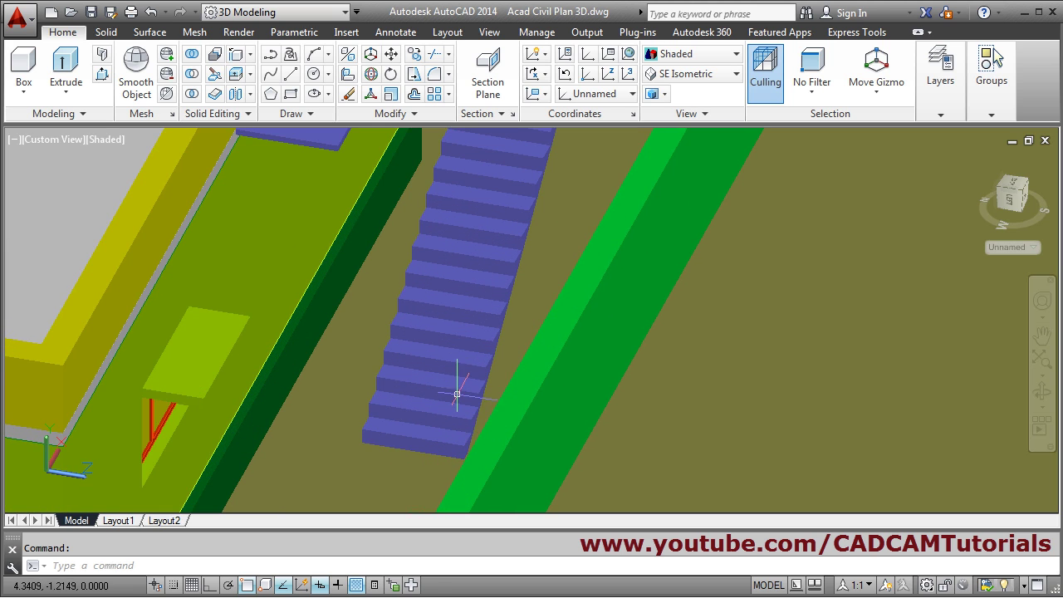
{"action": "scroll", "coordinate": [368, 343], "scroll_direction": "down", "scroll_amount": 4}
{"action": "scroll", "coordinate": [379, 373], "scroll_direction": "up", "scroll_amount": 1}
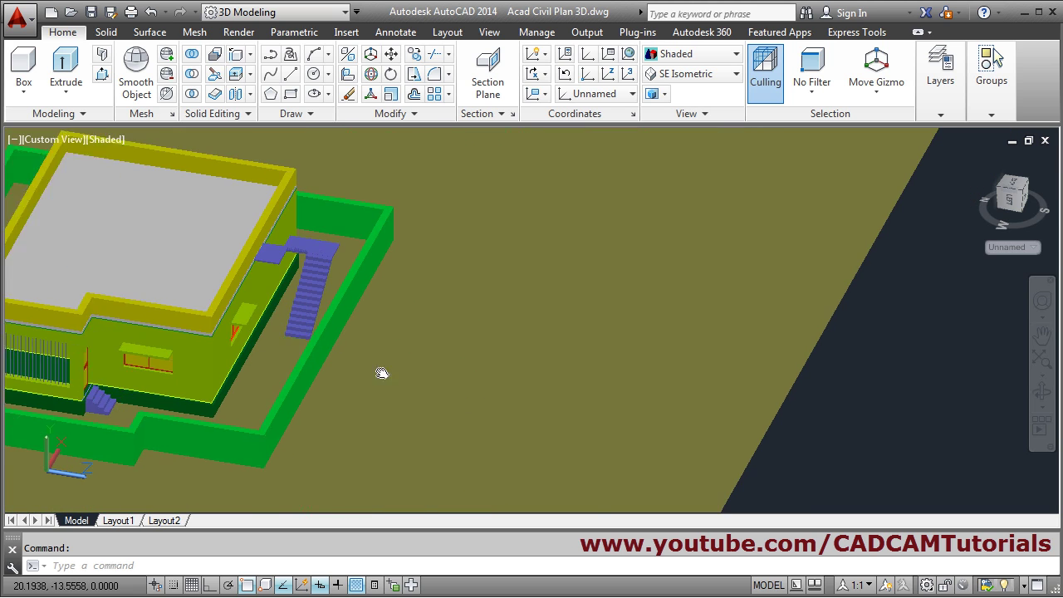
{"action": "scroll", "coordinate": [379, 373], "scroll_direction": "down", "scroll_amount": 1}
{"action": "scroll", "coordinate": [768, 447], "scroll_direction": "up", "scroll_amount": 2}
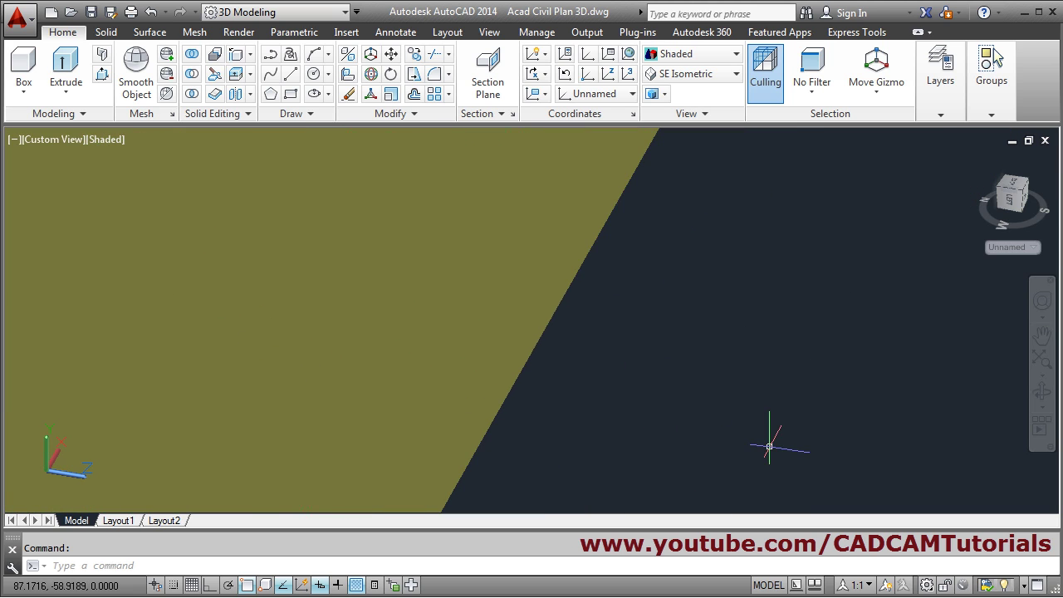
- Switch the UCS to the Top preset in the Coordinates panel
{"action": "left_click", "coordinate": [316, 77]}
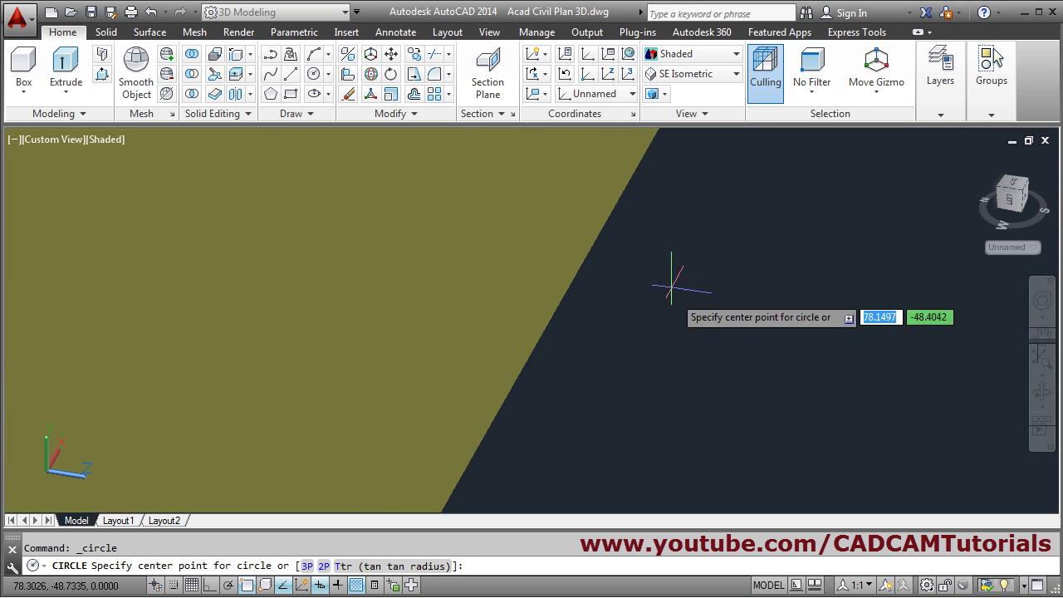
{"action": "key", "text": "Escape"}
{"action": "left_click", "coordinate": [630, 94]}
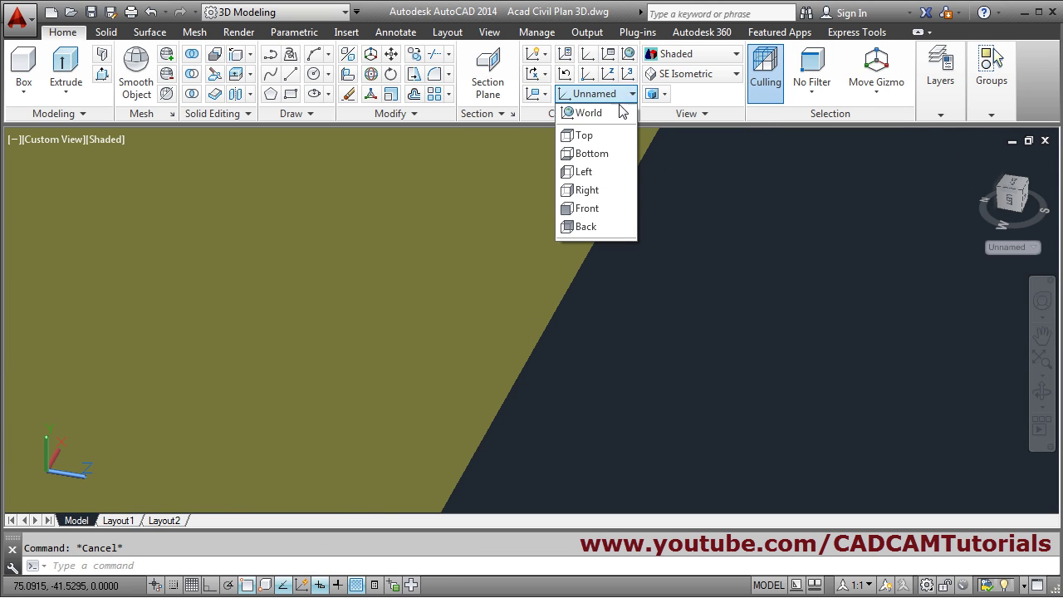
{"action": "left_click", "coordinate": [586, 136]}
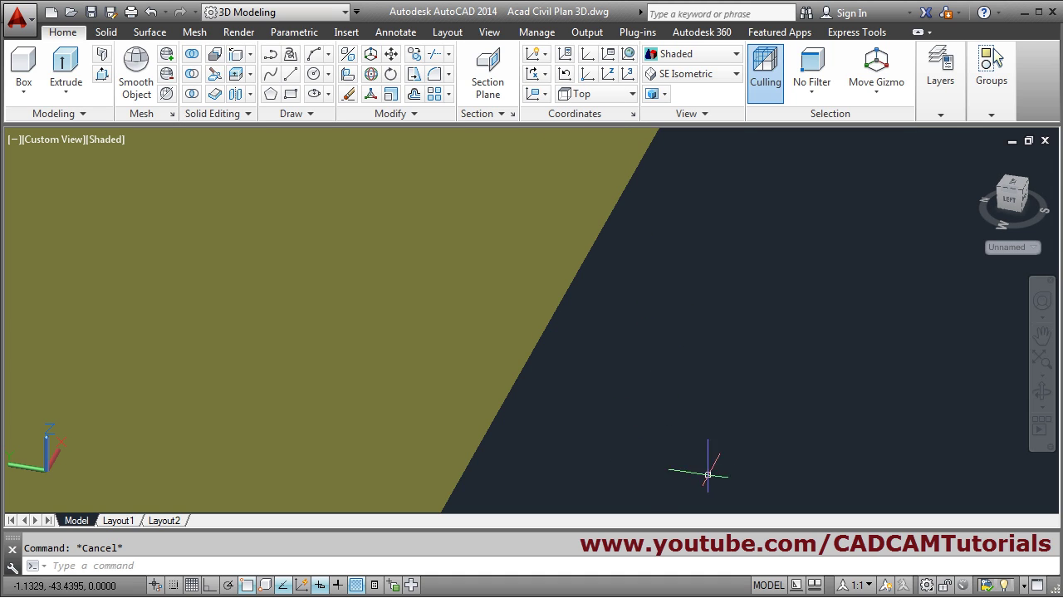
- Draw a circle of radius 0.02 in empty space
{"action": "left_click", "coordinate": [313, 76]}
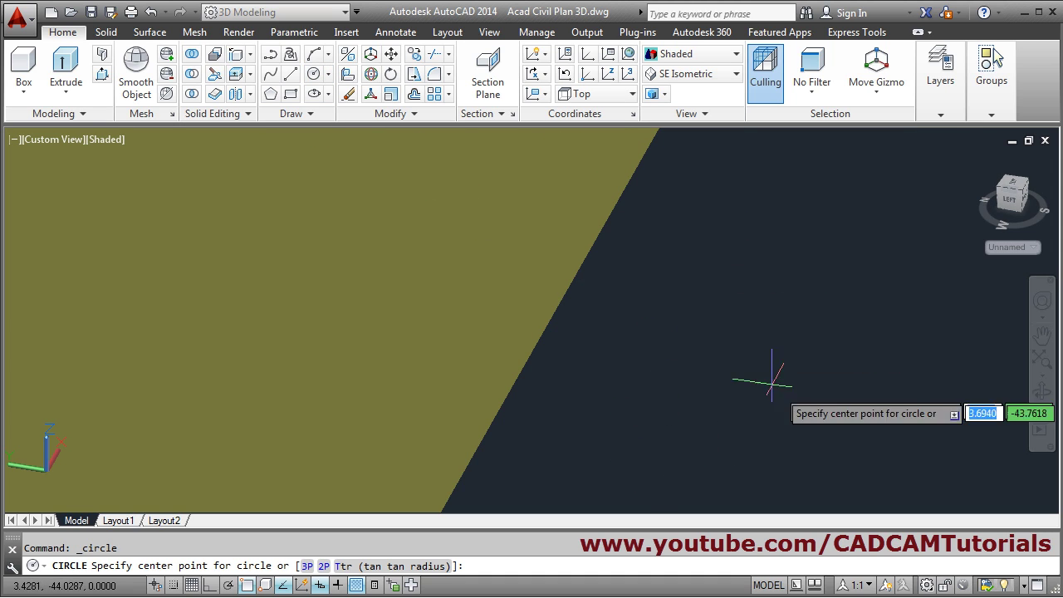
{"action": "left_click", "coordinate": [697, 419]}
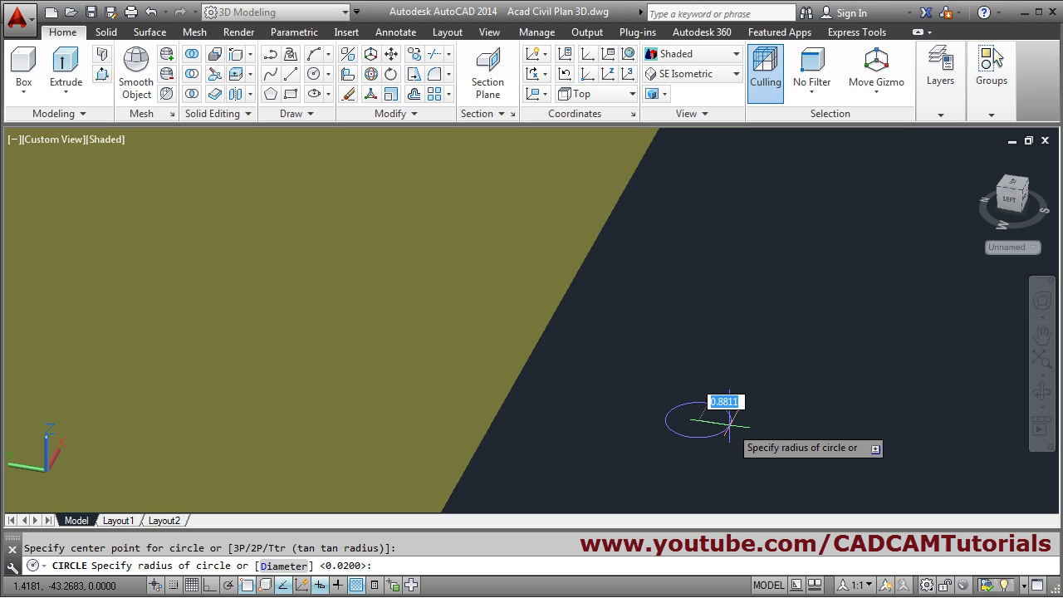
{"action": "type", "text": ".02"}
{"action": "key", "text": "Return"}
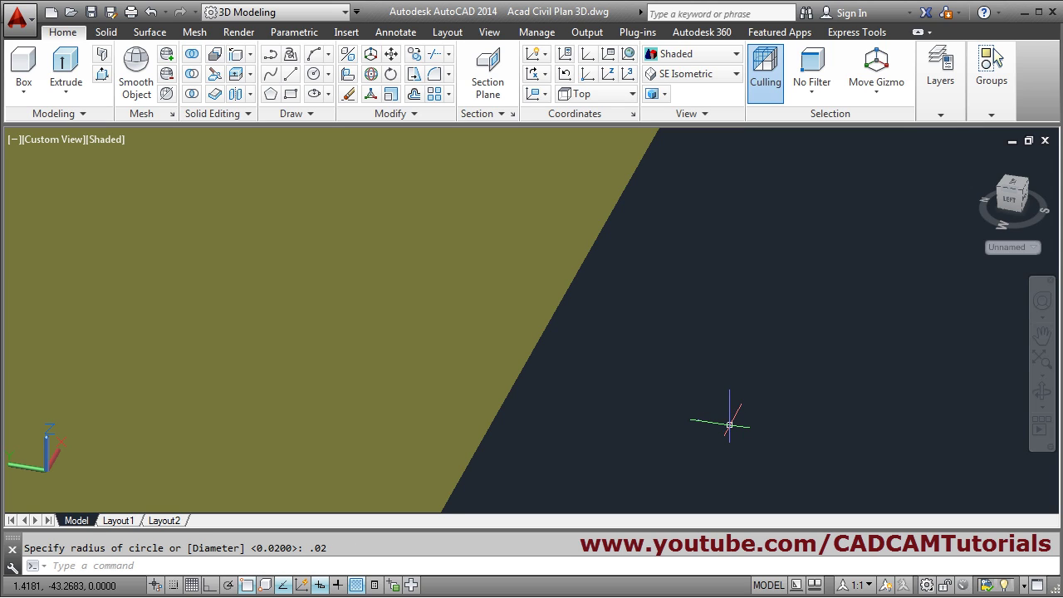
{"action": "scroll", "coordinate": [716, 419], "scroll_direction": "up", "scroll_amount": 3}
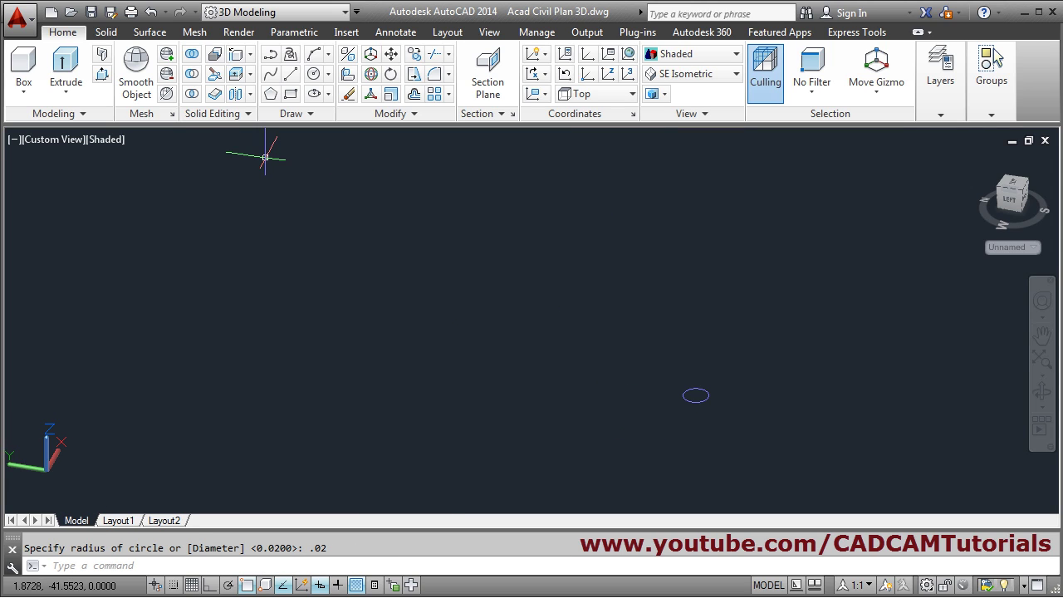
- Extrude the circle to a height of 0.75, forming a thin cylindrical post
{"action": "left_click", "coordinate": [104, 77]}
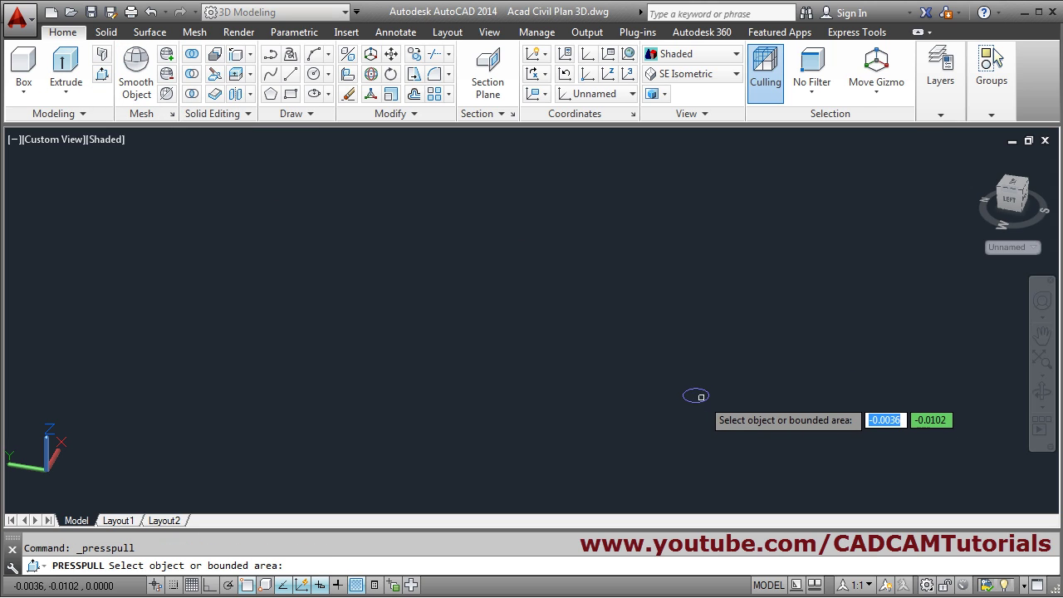
{"action": "scroll", "coordinate": [698, 396], "scroll_direction": "up", "scroll_amount": 3}
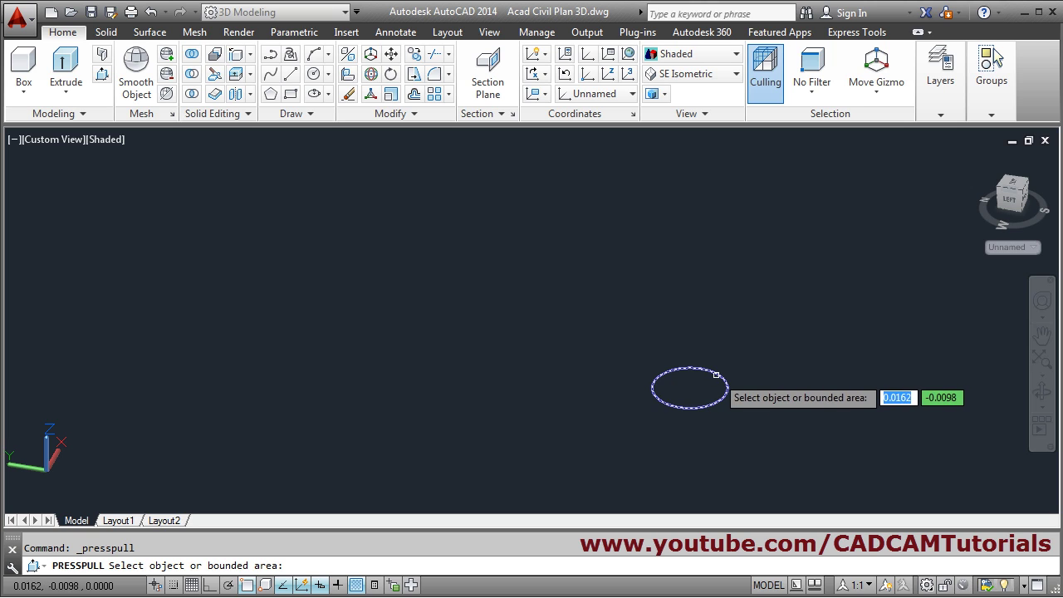
{"action": "left_click", "coordinate": [65, 66]}
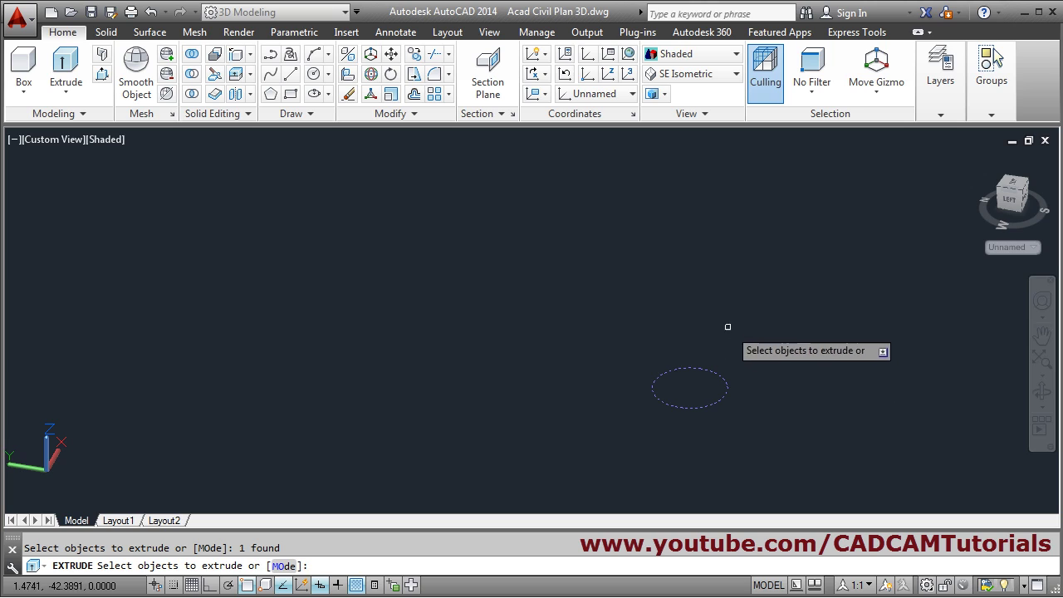
{"action": "key", "text": "Return"}
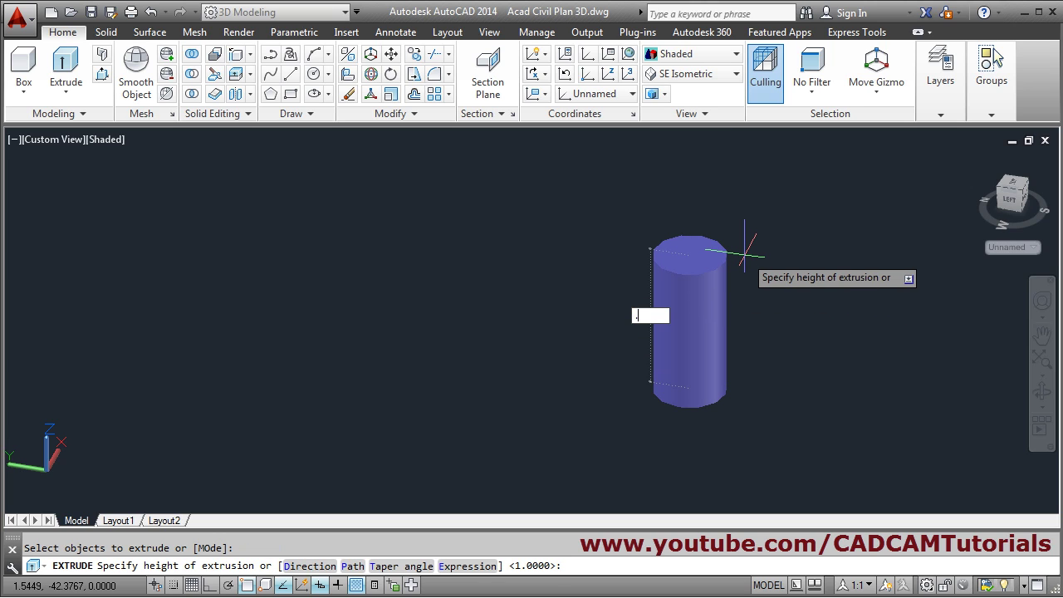
{"action": "key", "text": "Return"}
{"action": "scroll", "coordinate": [755, 353], "scroll_direction": "down", "scroll_amount": 8}
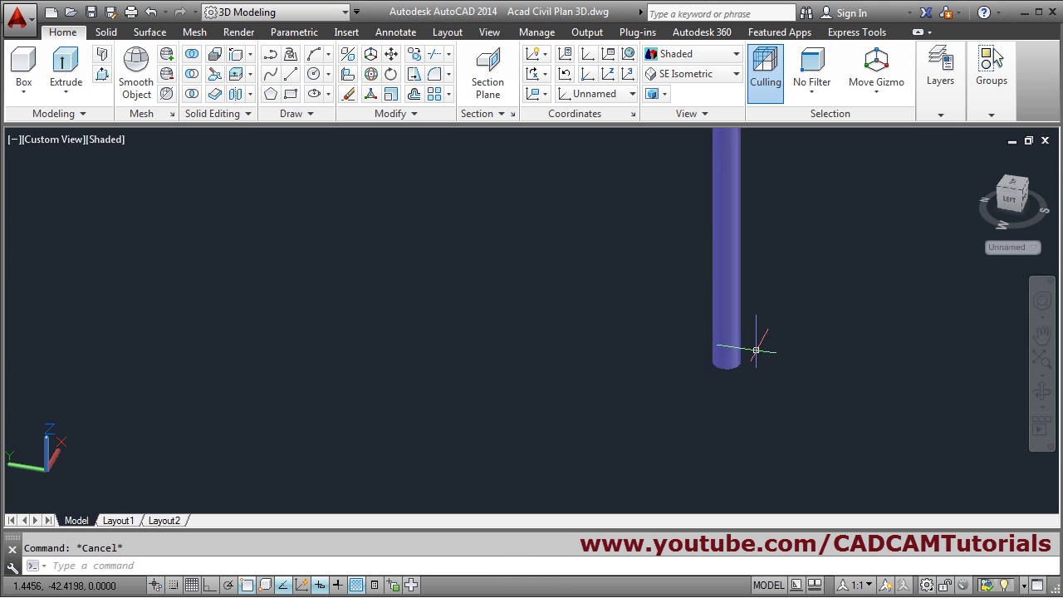
{"action": "middle_click_drag", "start_coordinate": [799, 361], "coordinate": [821, 446]}
{"action": "scroll", "coordinate": [820, 442], "scroll_direction": "up", "scroll_amount": 4}
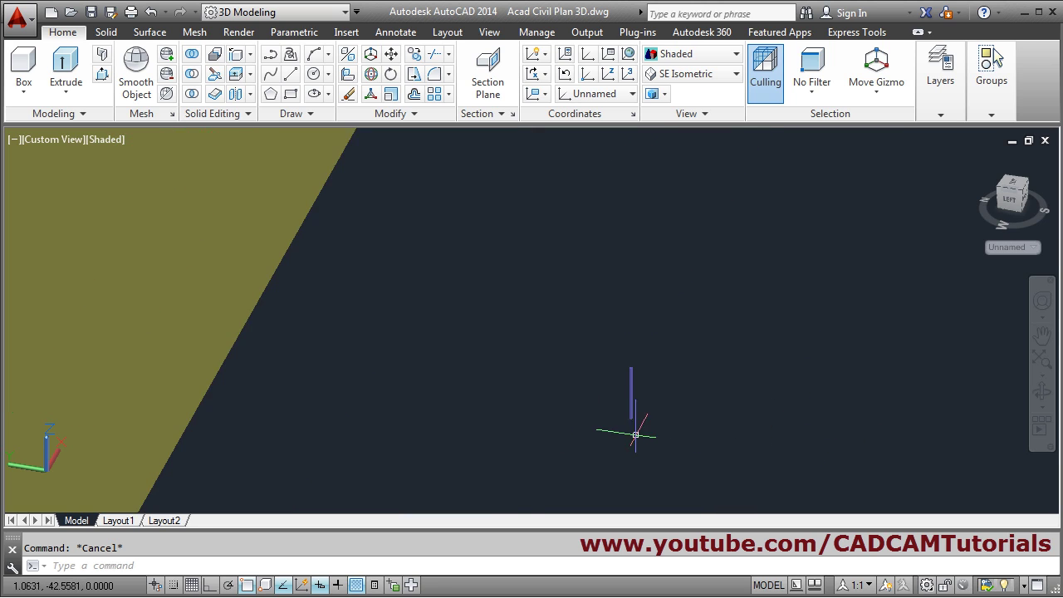
{"action": "scroll", "coordinate": [638, 428], "scroll_direction": "up", "scroll_amount": 3}
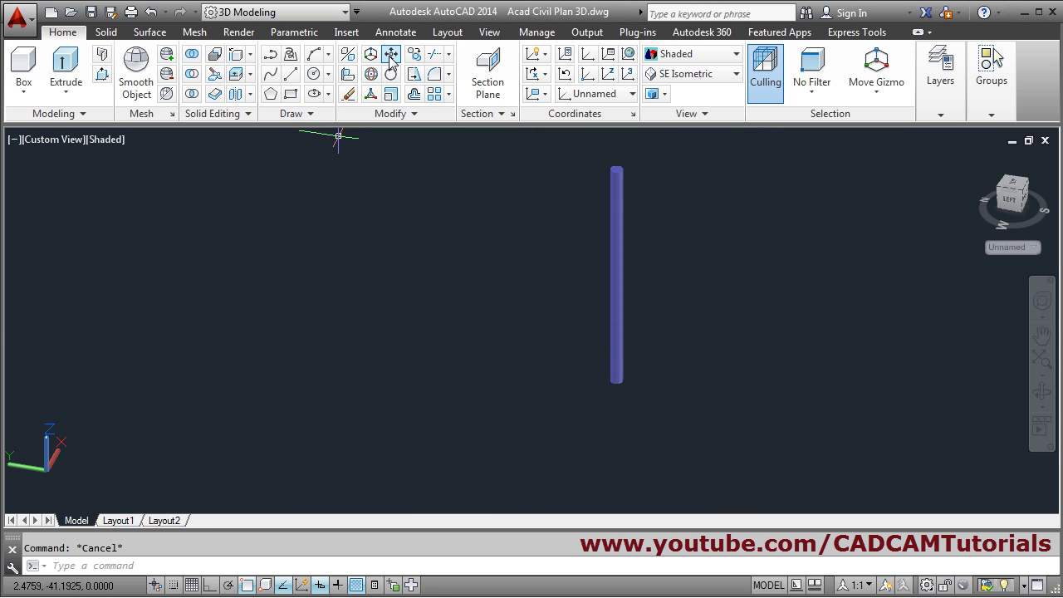
- Copy the post, using its base edge as the base point
{"action": "left_click", "coordinate": [624, 337]}
{"action": "key", "text": "Return"}
{"action": "scroll", "coordinate": [581, 365], "scroll_direction": "up", "scroll_amount": 5}
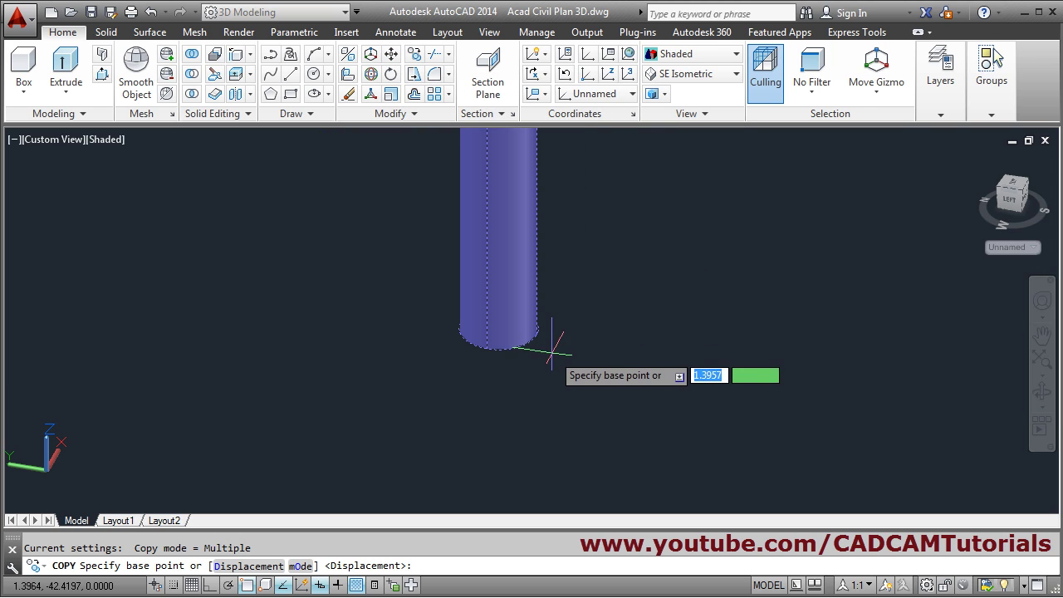
{"action": "left_click", "coordinate": [537, 334]}
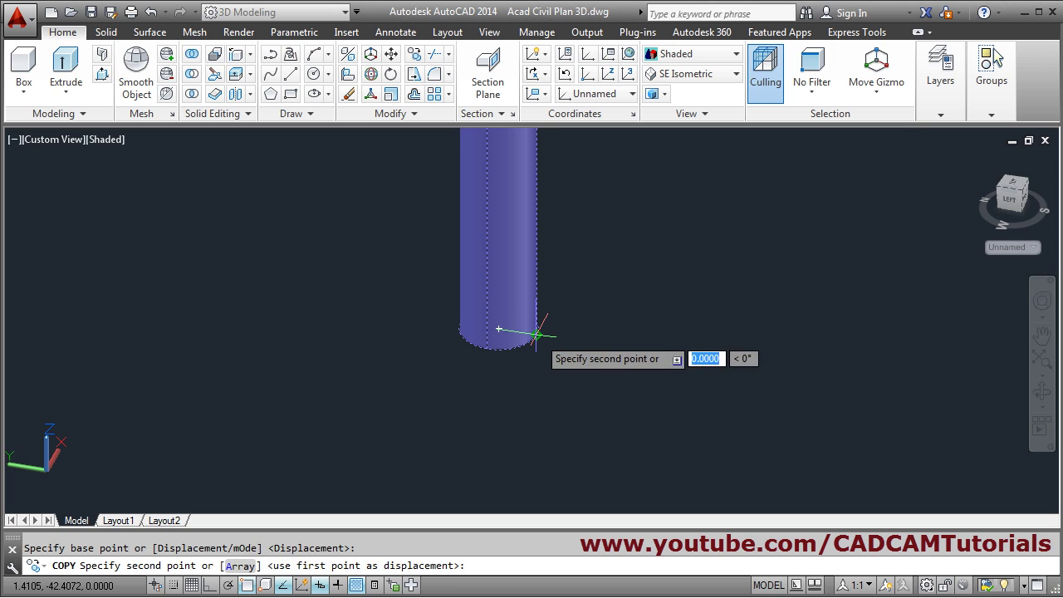
{"action": "scroll", "coordinate": [614, 319], "scroll_direction": "down", "scroll_amount": 6}
{"action": "scroll", "coordinate": [623, 321], "scroll_direction": "down", "scroll_amount": 8}
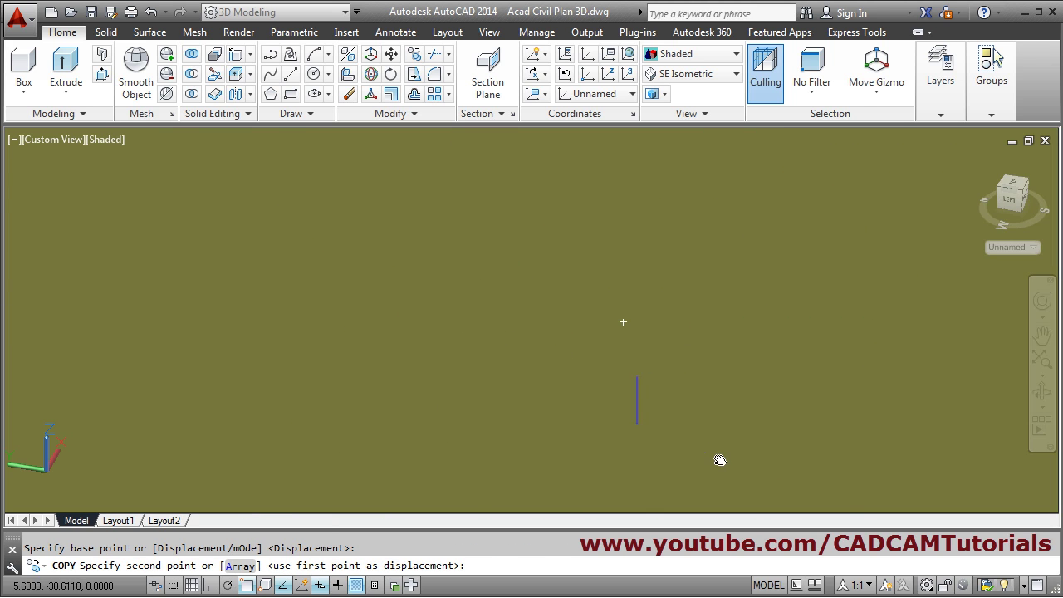
{"action": "scroll", "coordinate": [693, 435], "scroll_direction": "up", "scroll_amount": 8}
{"action": "scroll", "coordinate": [693, 436], "scroll_direction": "up", "scroll_amount": 3}
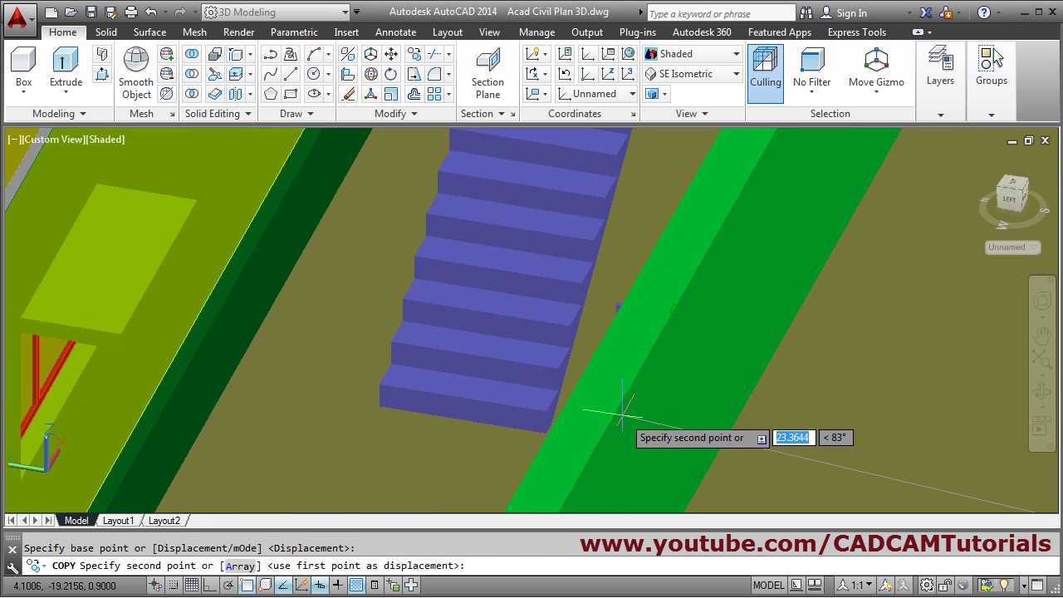
{"action": "scroll", "coordinate": [557, 410], "scroll_direction": "up", "scroll_amount": 3}
- Place post copies along the stair's outer edge and around the landing edges
{"action": "left_click", "coordinate": [509, 406]}
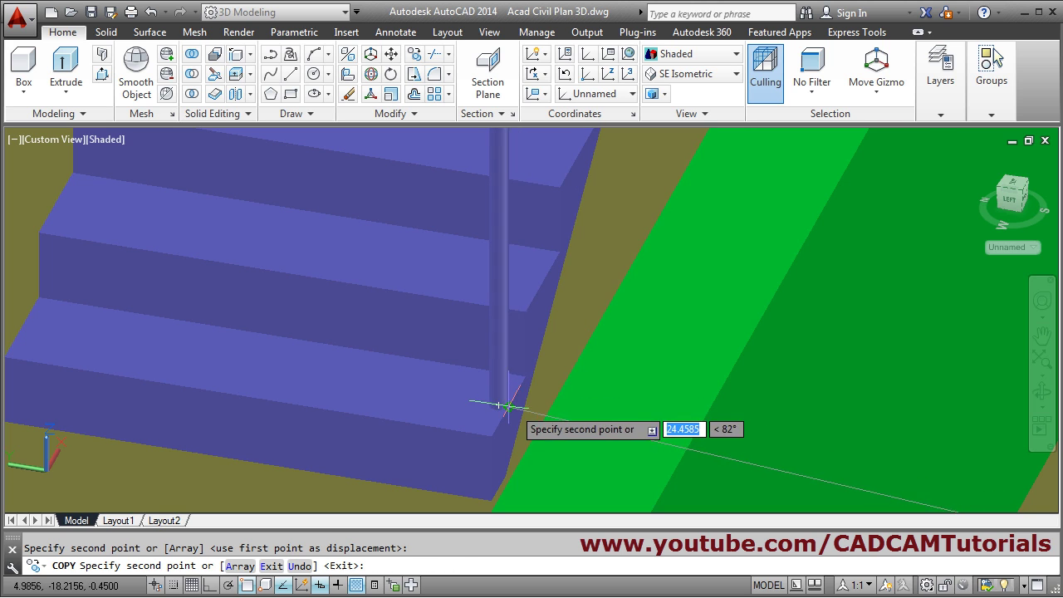
{"action": "scroll", "coordinate": [505, 399], "scroll_direction": "up", "scroll_amount": 3}
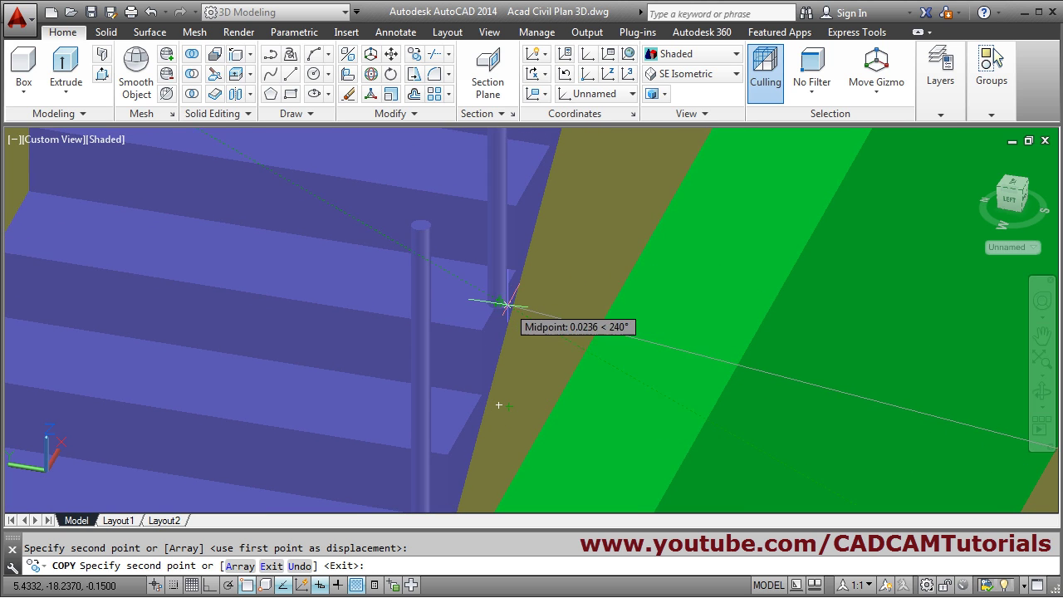
{"action": "middle_click_drag", "start_coordinate": [498, 299], "coordinate": [445, 256]}
{"action": "scroll", "coordinate": [456, 256], "scroll_direction": "down", "scroll_amount": 4}
{"action": "scroll", "coordinate": [486, 365], "scroll_direction": "up", "scroll_amount": 4}
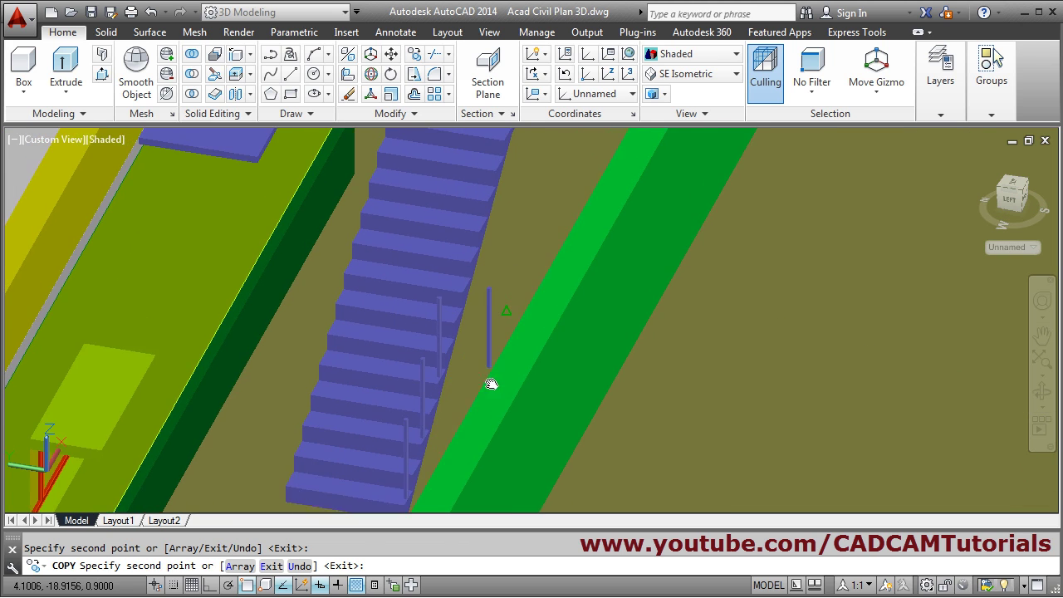
{"action": "middle_click_drag", "start_coordinate": [450, 309], "coordinate": [382, 428]}
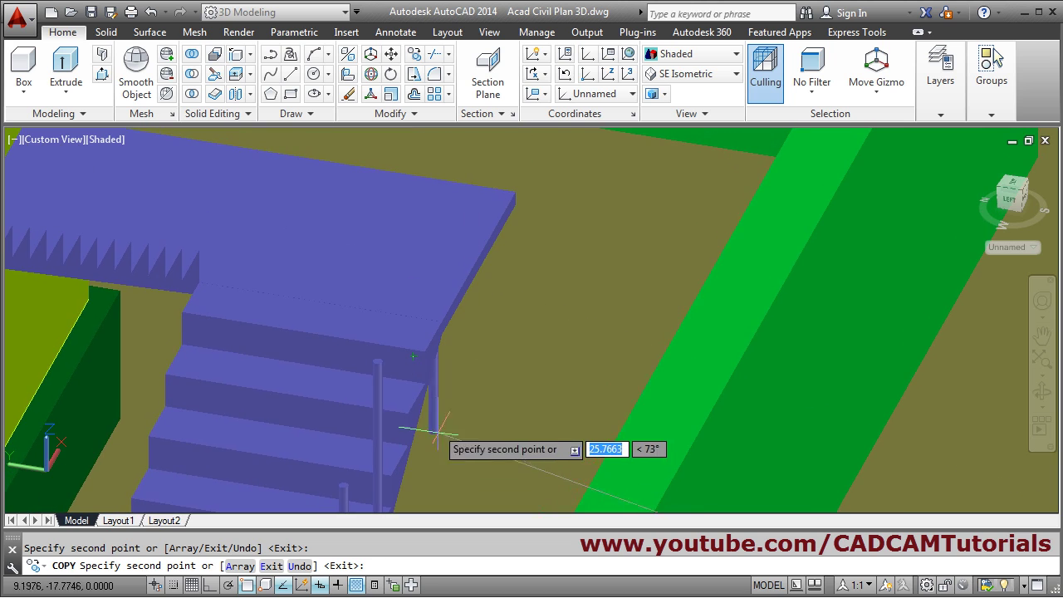
{"action": "scroll", "coordinate": [487, 321], "scroll_direction": "up", "scroll_amount": 3}
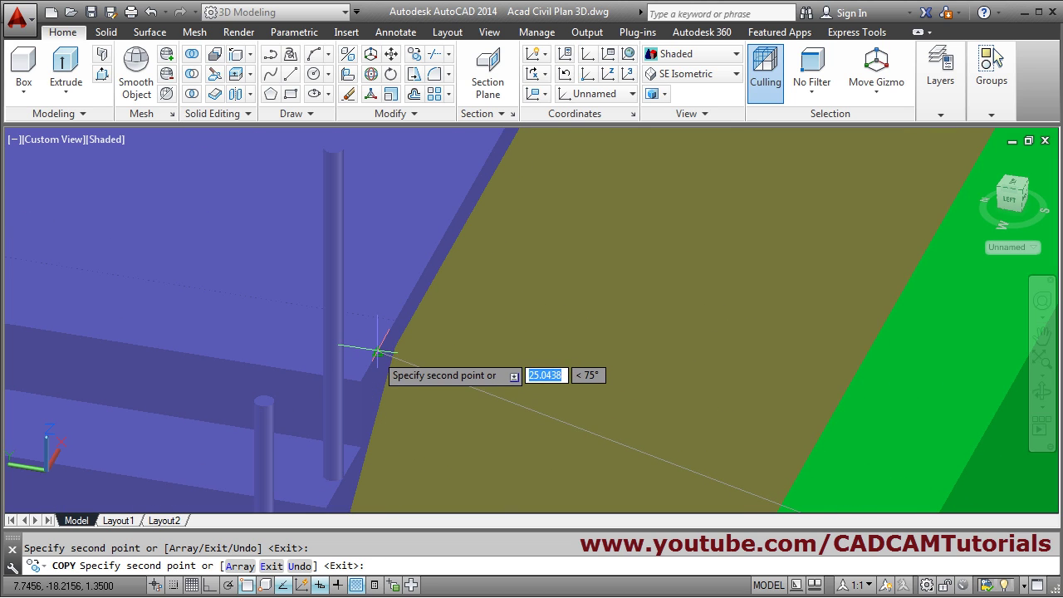
{"action": "scroll", "coordinate": [378, 352], "scroll_direction": "down", "scroll_amount": 3}
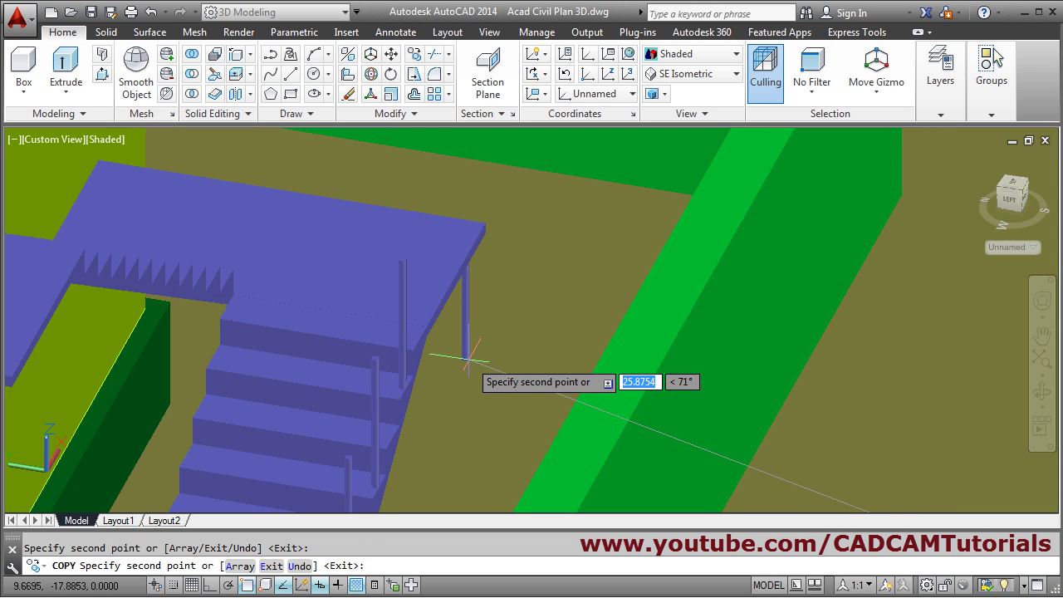
{"action": "scroll", "coordinate": [488, 274], "scroll_direction": "up", "scroll_amount": 4}
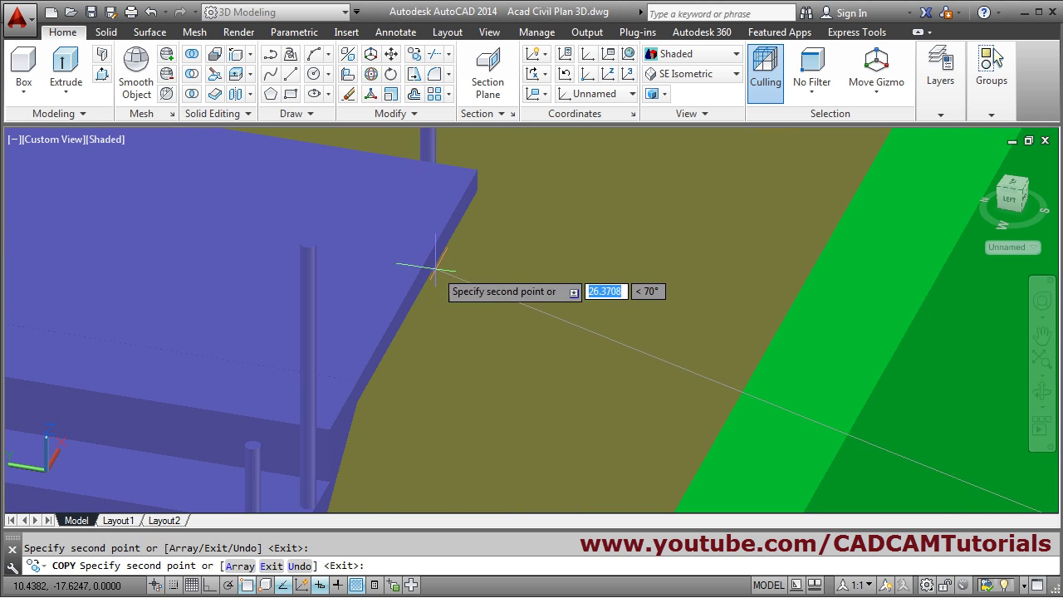
{"action": "scroll", "coordinate": [417, 274], "scroll_direction": "up", "scroll_amount": 2}
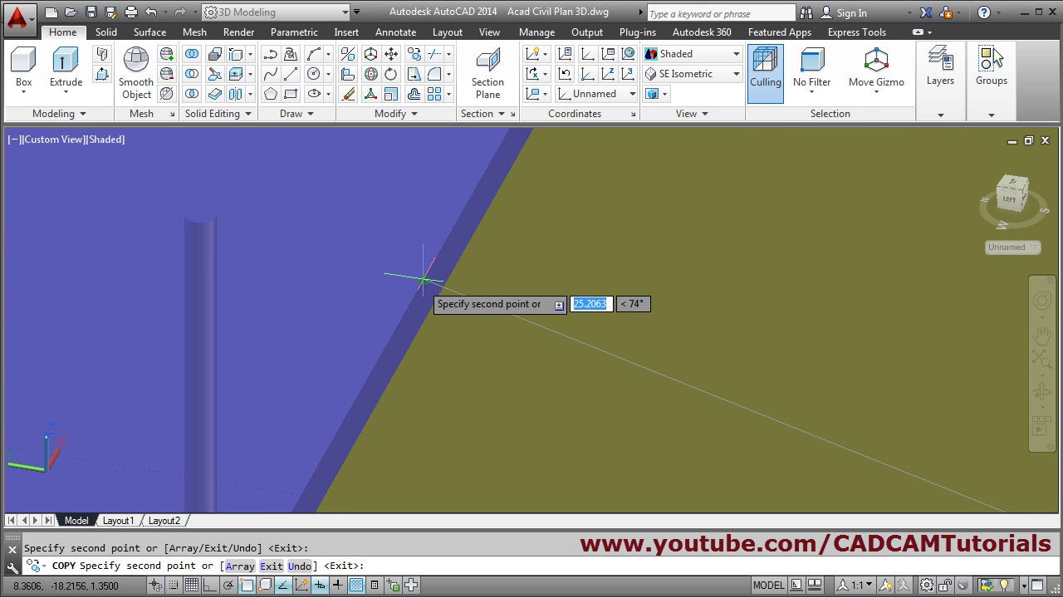
{"action": "scroll", "coordinate": [478, 319], "scroll_direction": "down", "scroll_amount": 4}
{"action": "scroll", "coordinate": [581, 356], "scroll_direction": "up", "scroll_amount": 2}
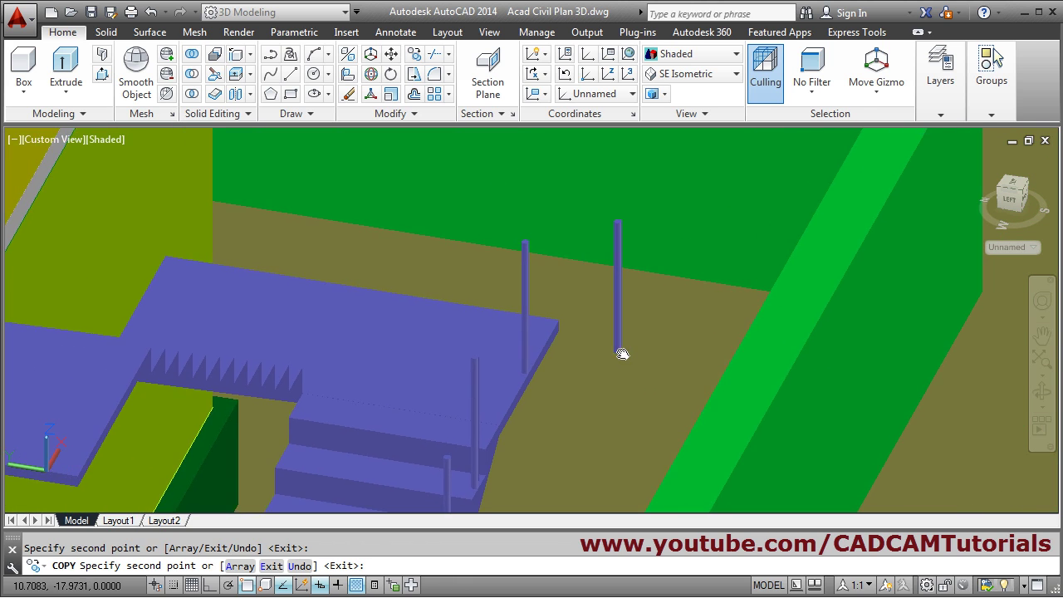
{"action": "scroll", "coordinate": [540, 379], "scroll_direction": "up", "scroll_amount": 2}
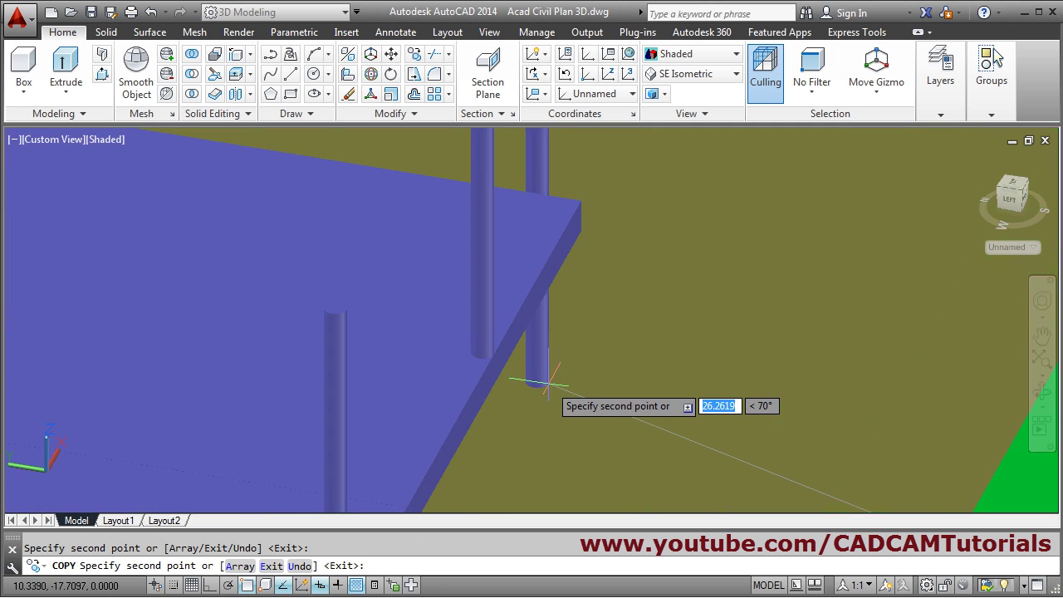
{"action": "scroll", "coordinate": [556, 374], "scroll_direction": "down", "scroll_amount": 3}
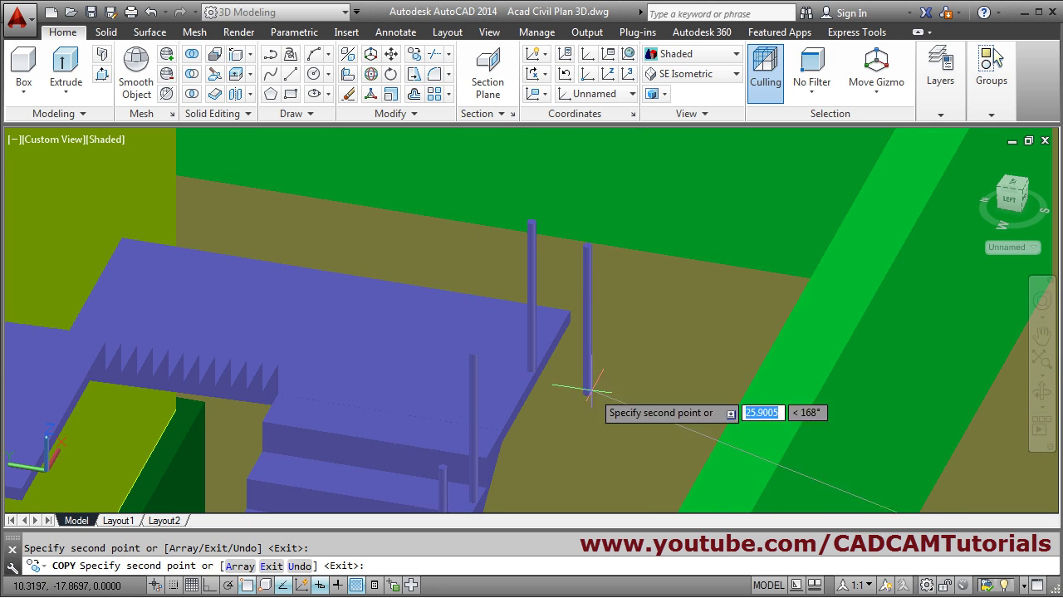
{"action": "scroll", "coordinate": [581, 324], "scroll_direction": "up", "scroll_amount": 3}
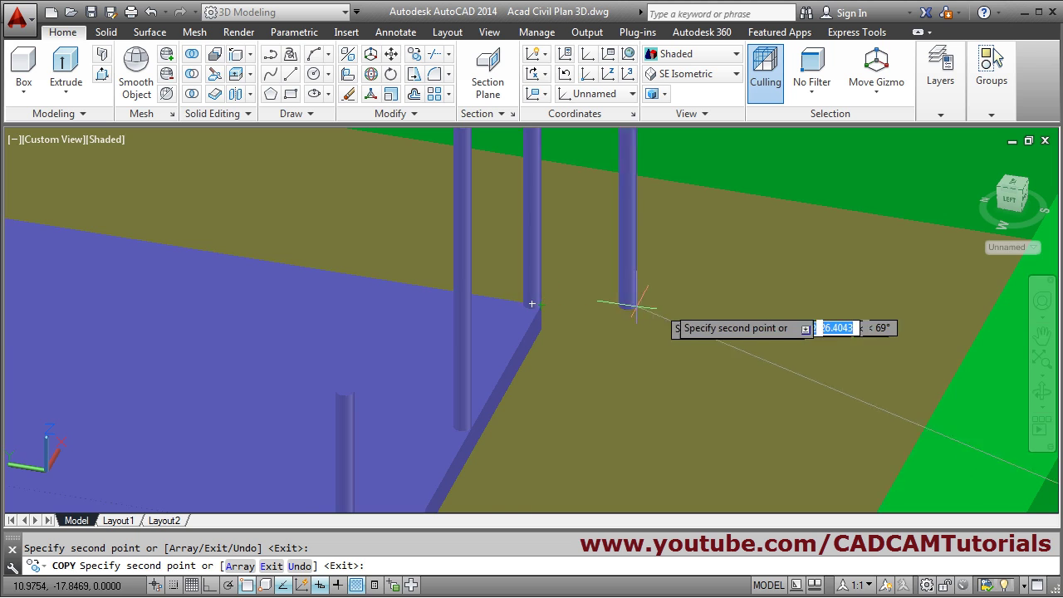
{"action": "scroll", "coordinate": [643, 309], "scroll_direction": "down", "scroll_amount": 3}
{"action": "scroll", "coordinate": [391, 274], "scroll_direction": "up", "scroll_amount": 1}
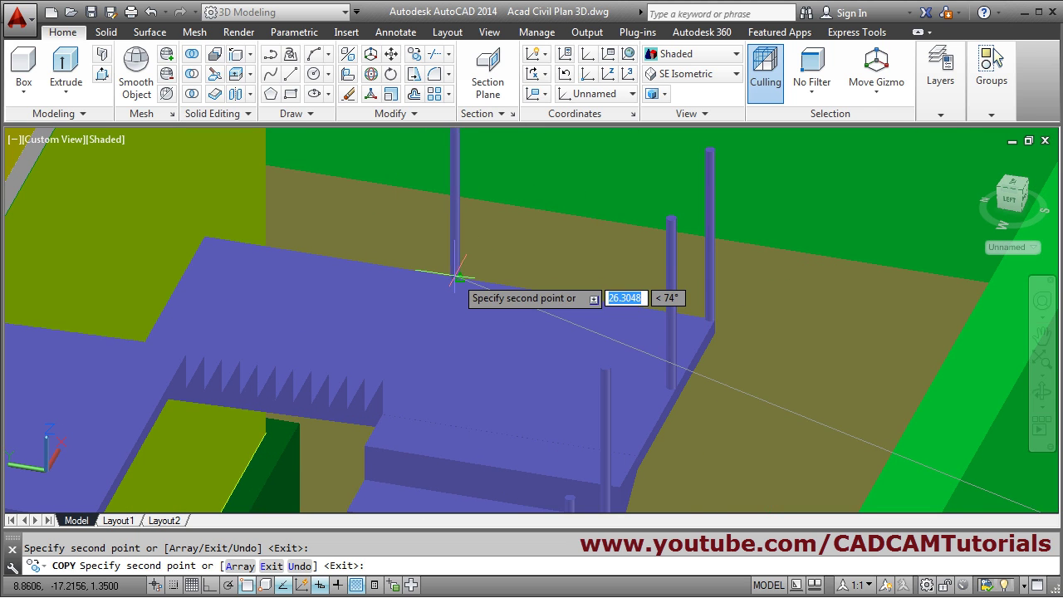
{"action": "scroll", "coordinate": [299, 285], "scroll_direction": "down", "scroll_amount": 3}
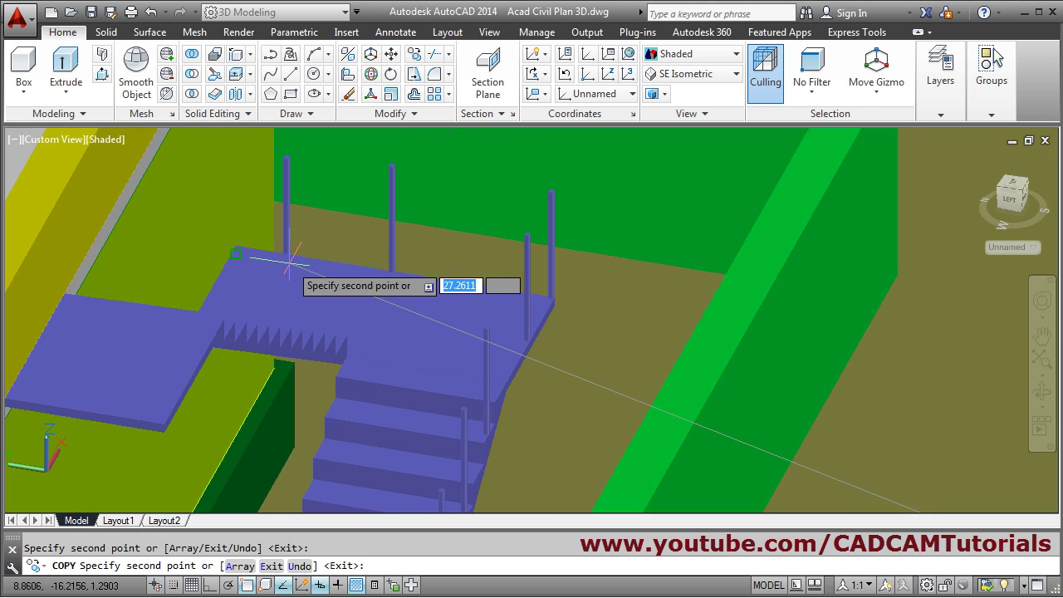
{"action": "scroll", "coordinate": [415, 284], "scroll_direction": "up", "scroll_amount": 2}
{"action": "scroll", "coordinate": [423, 278], "scroll_direction": "down", "scroll_amount": 3}
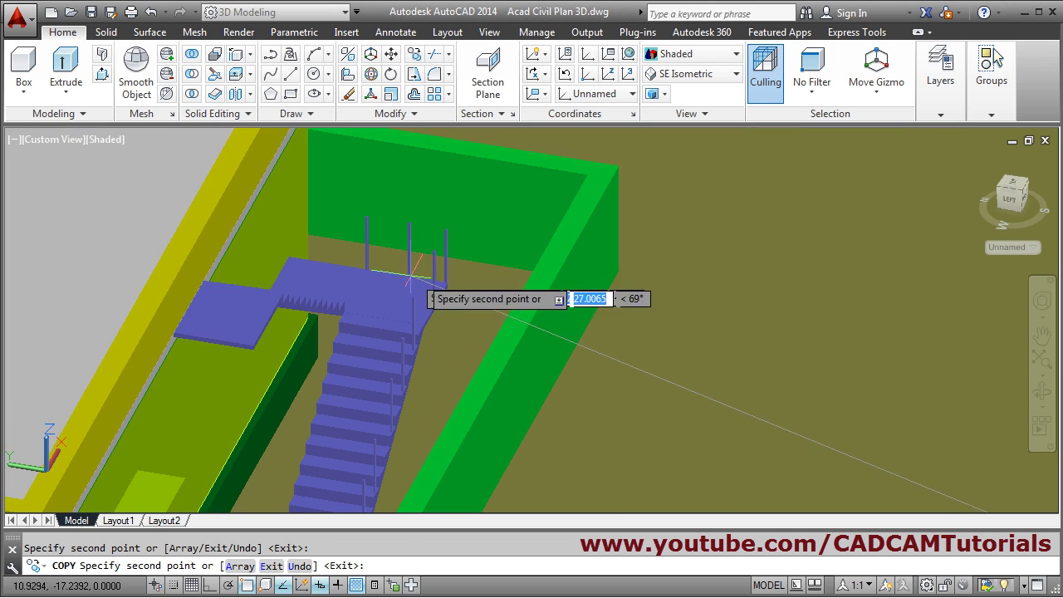
{"action": "key", "text": "Escape"}
{"action": "scroll", "coordinate": [474, 329], "scroll_direction": "up", "scroll_amount": 3}
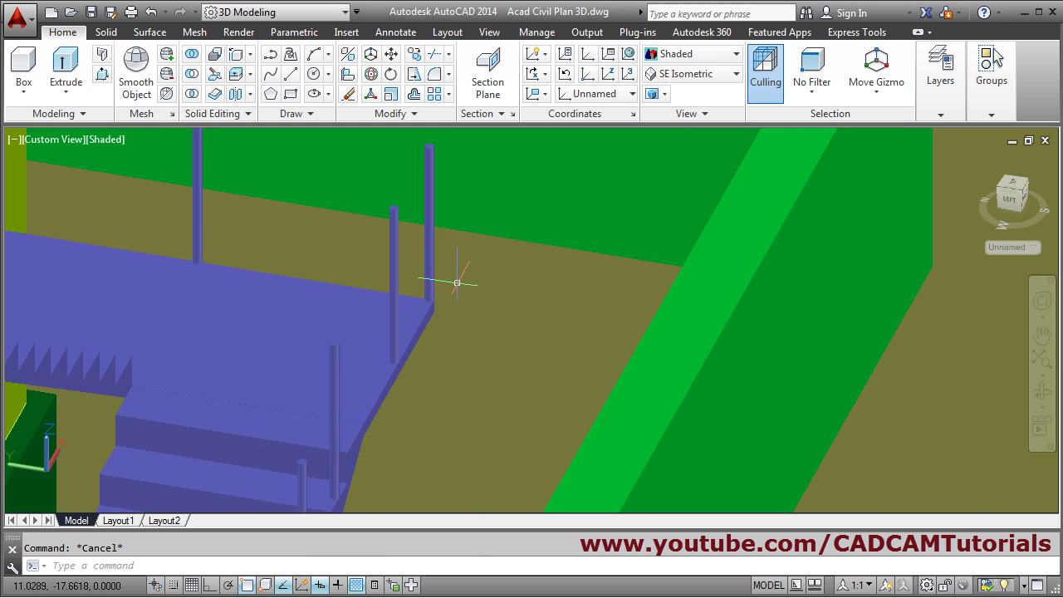
{"action": "scroll", "coordinate": [439, 299], "scroll_direction": "down", "scroll_amount": 2}
{"action": "scroll", "coordinate": [586, 302], "scroll_direction": "up", "scroll_amount": 1}
{"action": "middle_click_drag", "start_coordinate": [586, 302], "coordinate": [531, 331]}
- Turn off the Ground layer's lightbulb in the expanded Layers panel
{"action": "scroll", "coordinate": [465, 326], "scroll_direction": "up", "scroll_amount": 5}
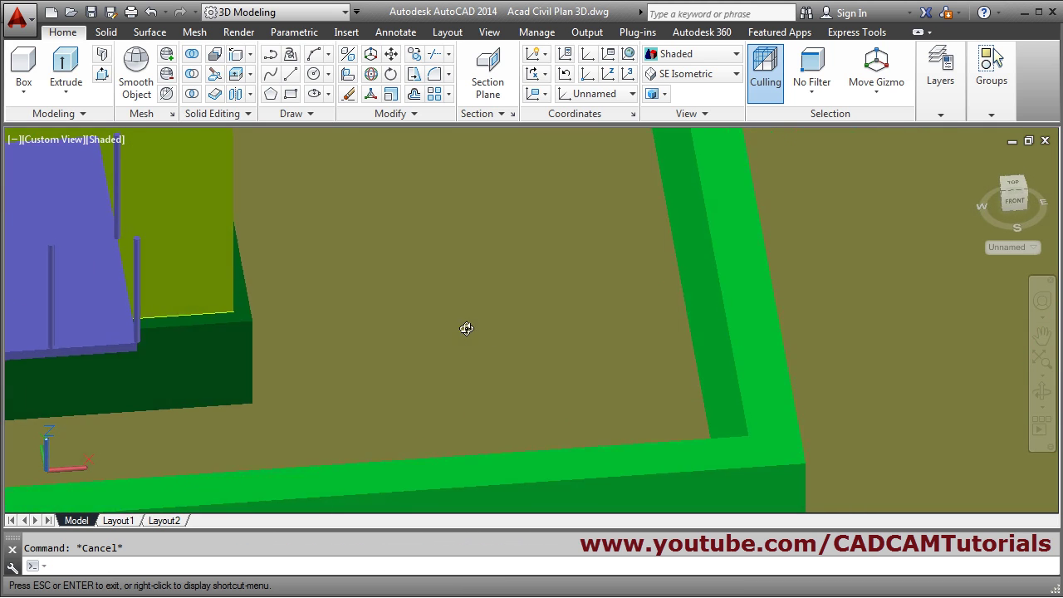
{"action": "scroll", "coordinate": [179, 287], "scroll_direction": "down", "scroll_amount": 3}
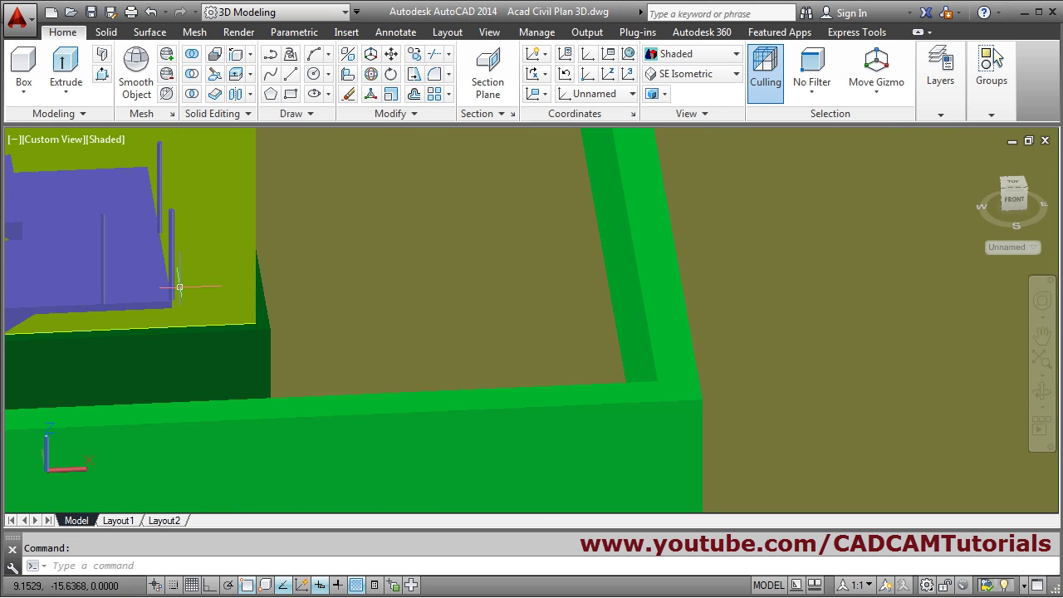
{"action": "scroll", "coordinate": [348, 286], "scroll_direction": "down", "scroll_amount": 2}
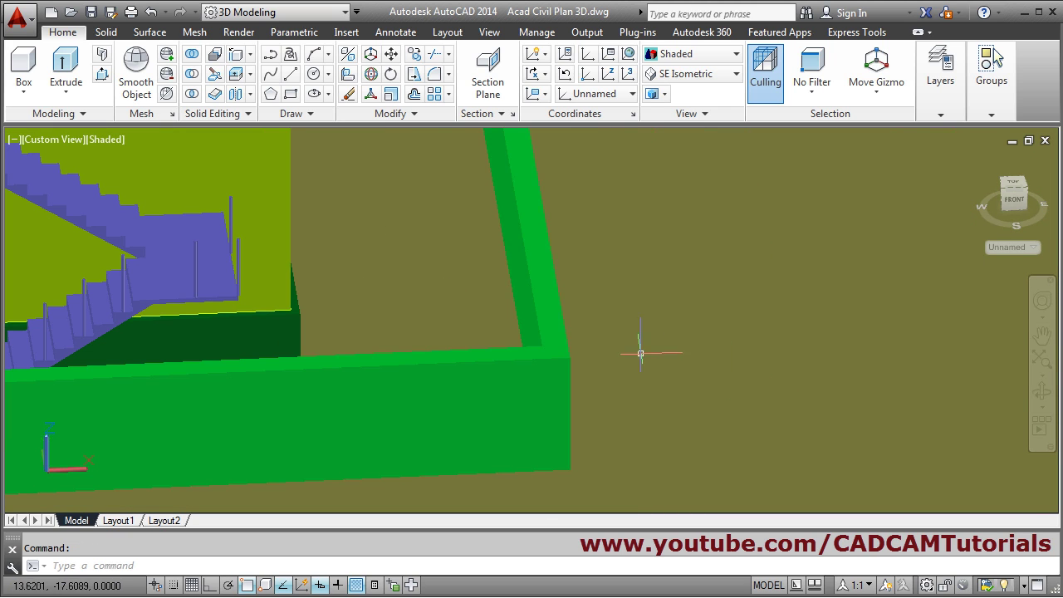
{"action": "left_click", "coordinate": [946, 111]}
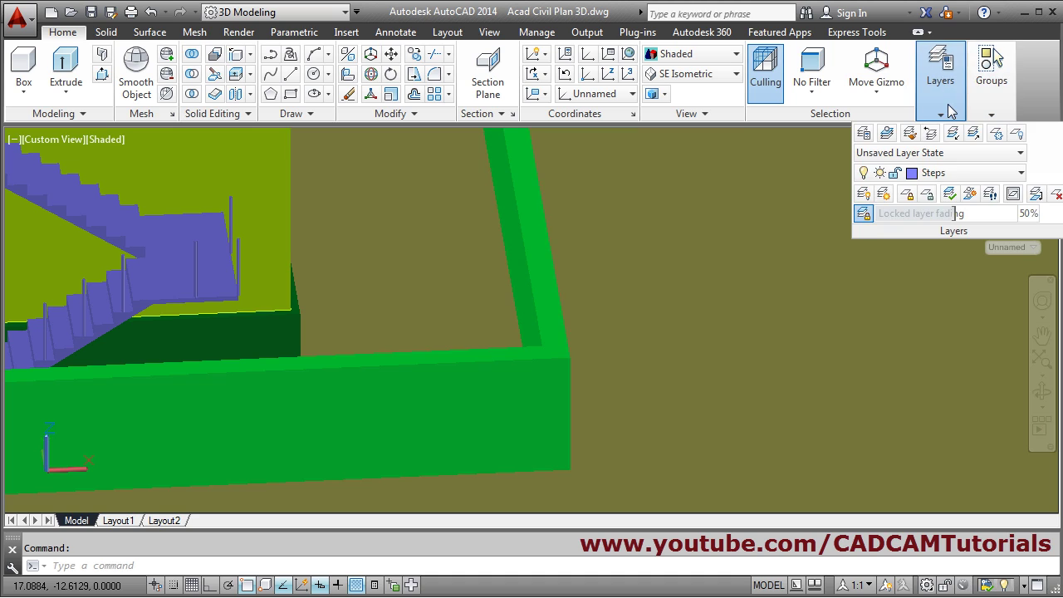
{"action": "left_click", "coordinate": [958, 173]}
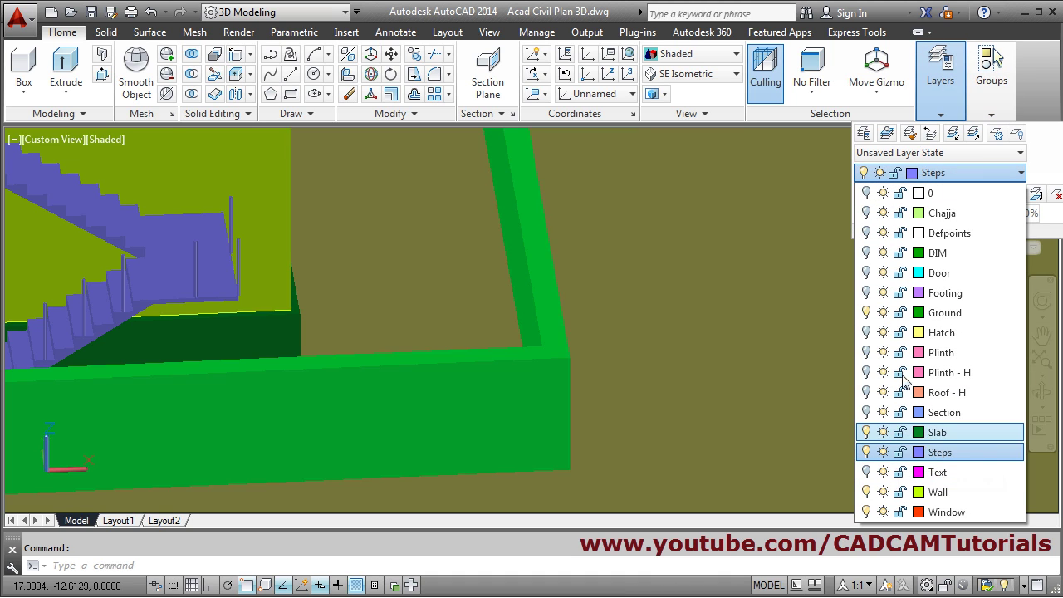
{"action": "left_click", "coordinate": [865, 312]}
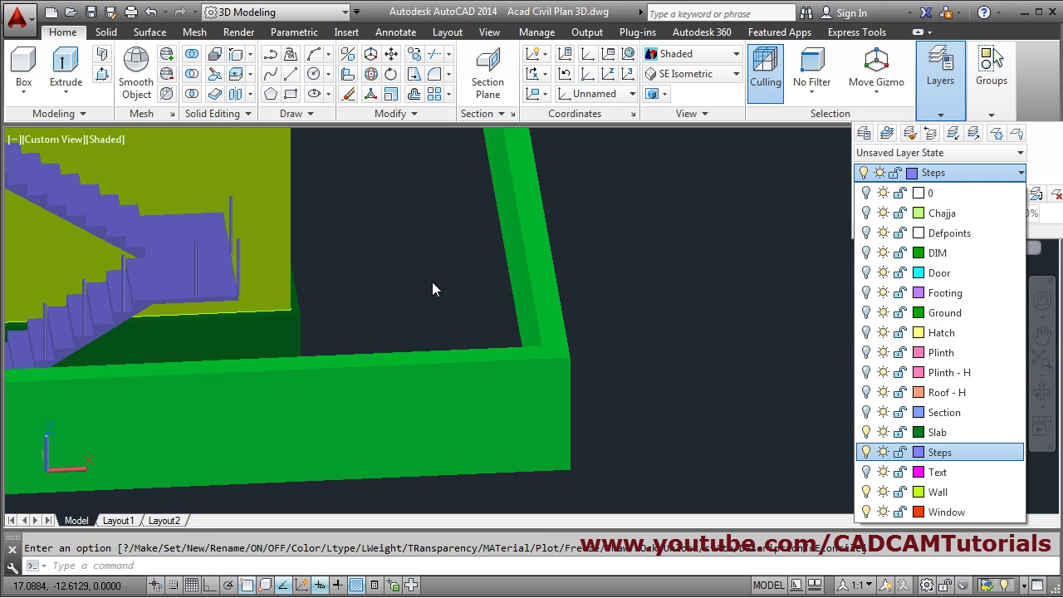
{"action": "left_click", "coordinate": [470, 284]}
{"action": "scroll", "coordinate": [210, 258], "scroll_direction": "up", "scroll_amount": 5}
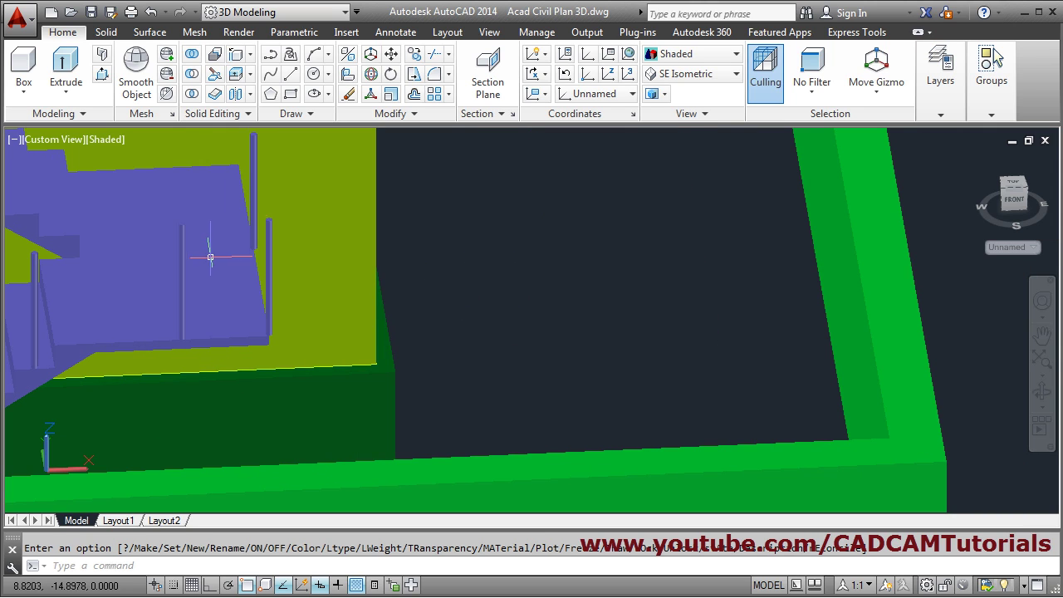
{"action": "left_click", "coordinate": [392, 54]}
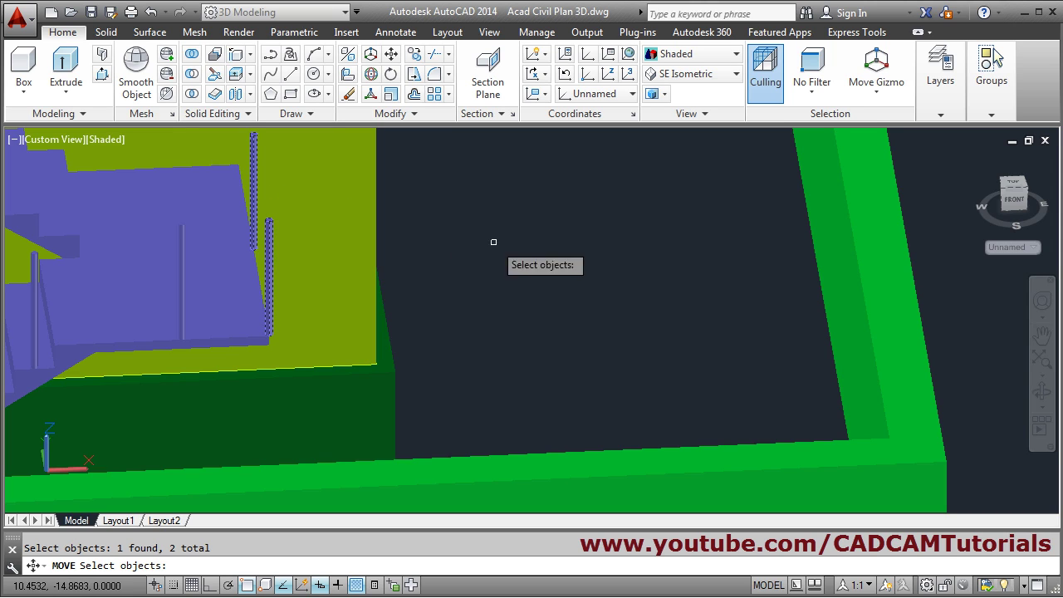
- Shift the selected posts 0.02 units with Ortho turned on
{"action": "key", "text": "Return"}
{"action": "left_click", "coordinate": [717, 311]}
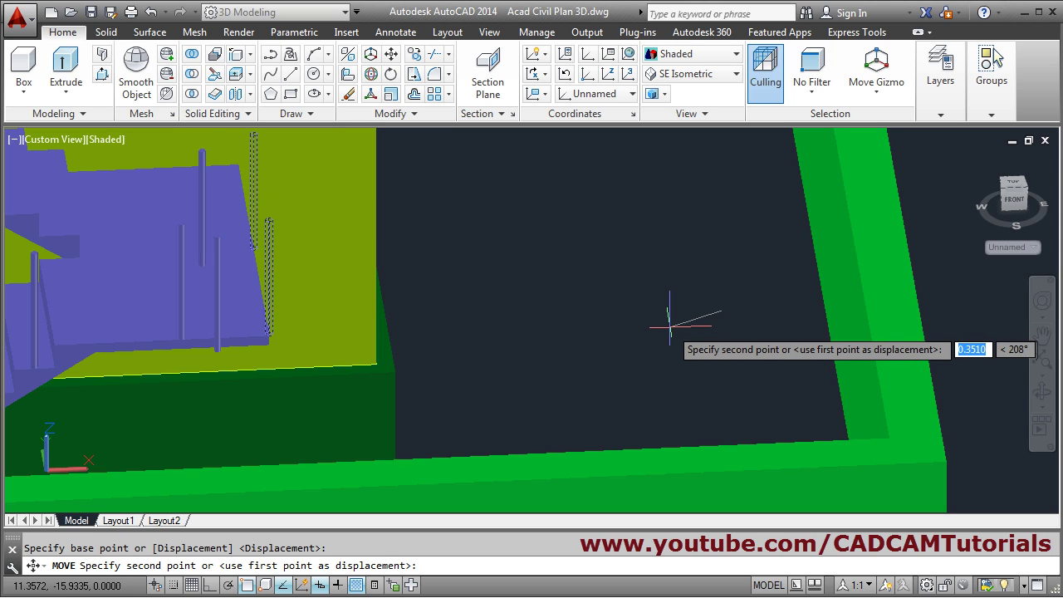
{"action": "key", "text": "F8"}
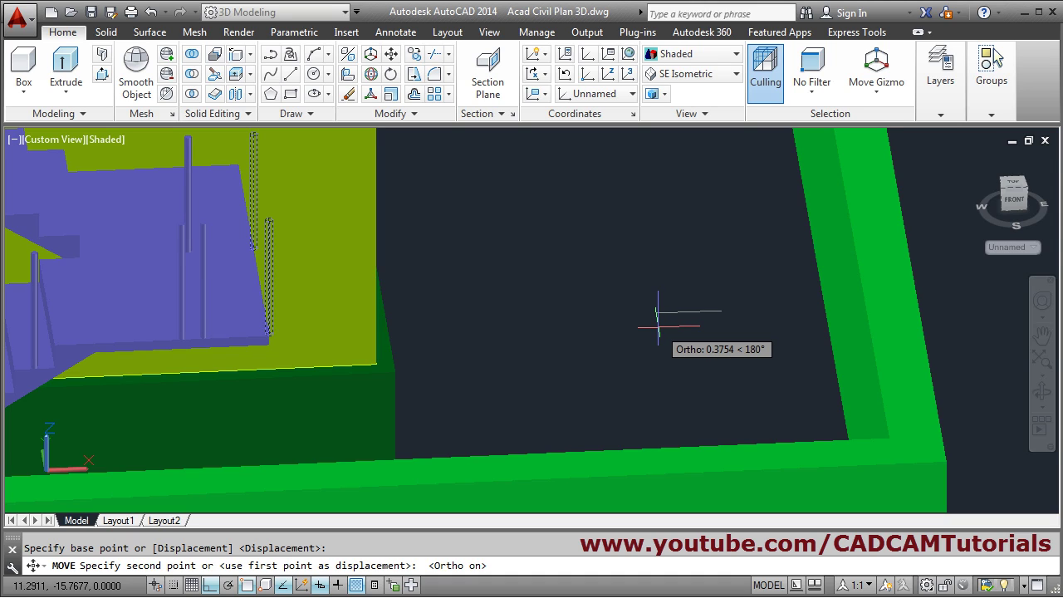
{"action": "type", "text": ".02"}
{"action": "key", "text": "Return"}
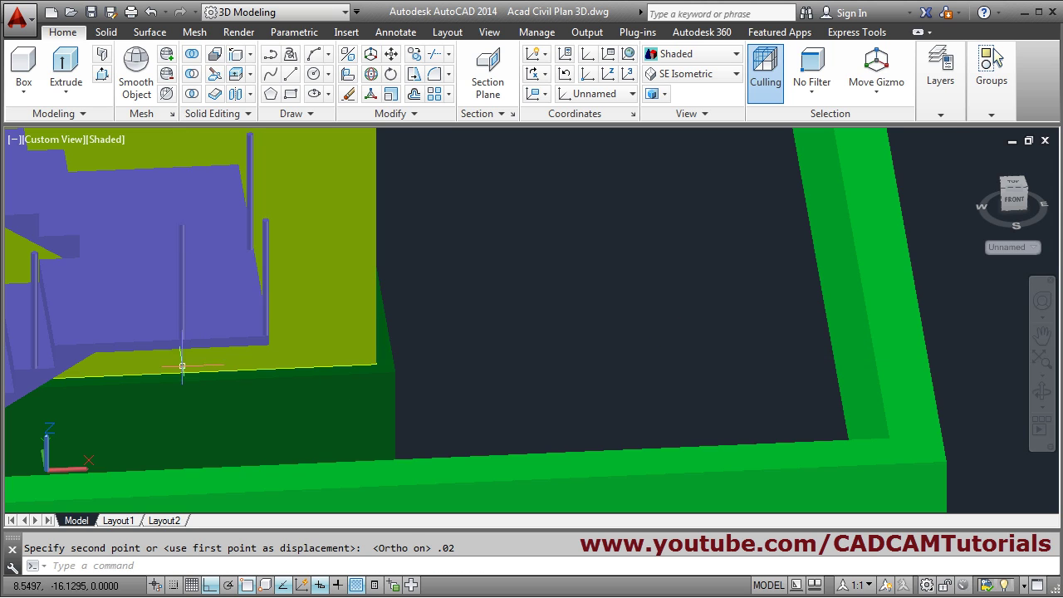
{"action": "scroll", "coordinate": [290, 332], "scroll_direction": "up", "scroll_amount": 2}
{"action": "scroll", "coordinate": [290, 356], "scroll_direction": "down", "scroll_amount": 4}
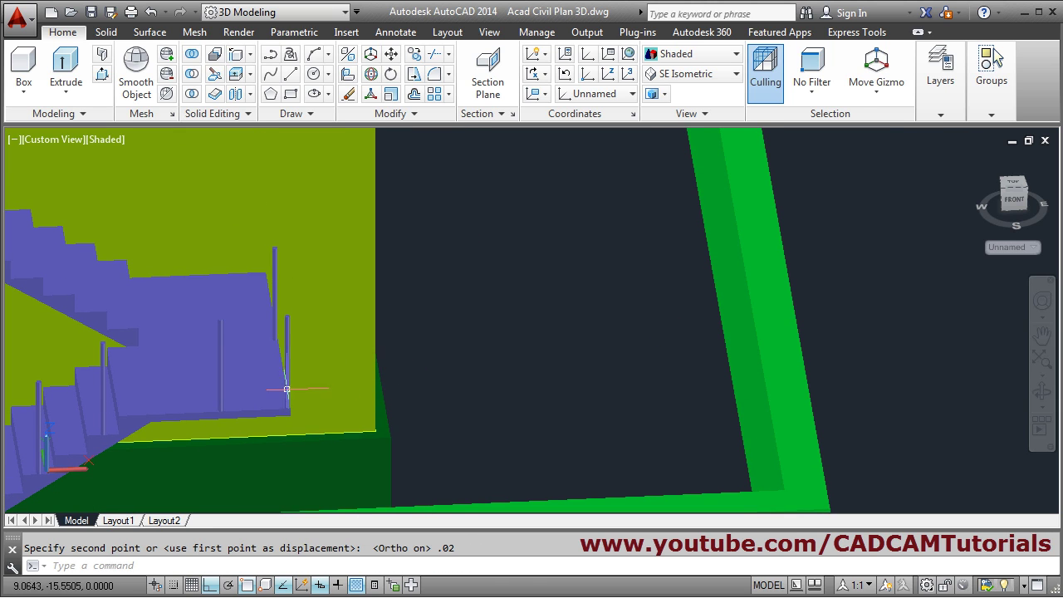
- Copy a post along the stair at 0.5 and 1.5 unit displacements
{"action": "left_click", "coordinate": [414, 55]}
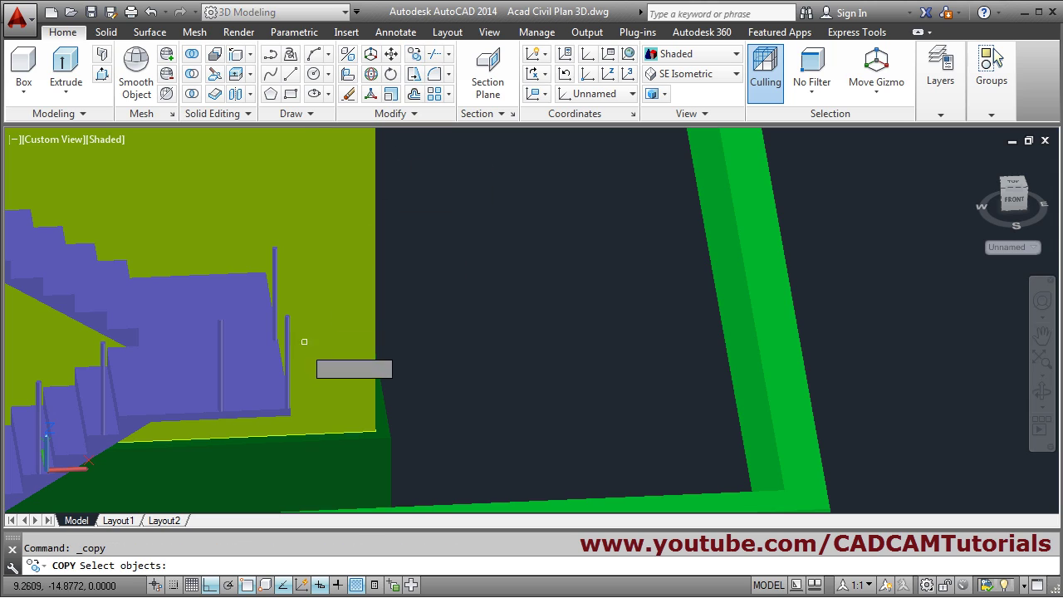
{"action": "key", "text": "Return"}
{"action": "left_click", "coordinate": [545, 420]}
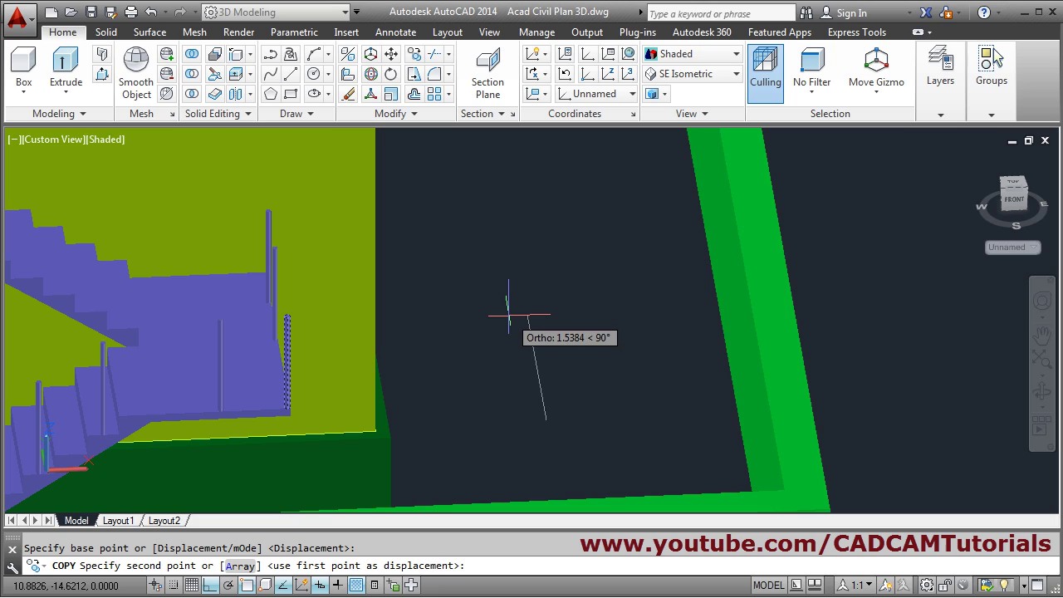
{"action": "type", "text": ".5"}
{"action": "key", "text": "Return"}
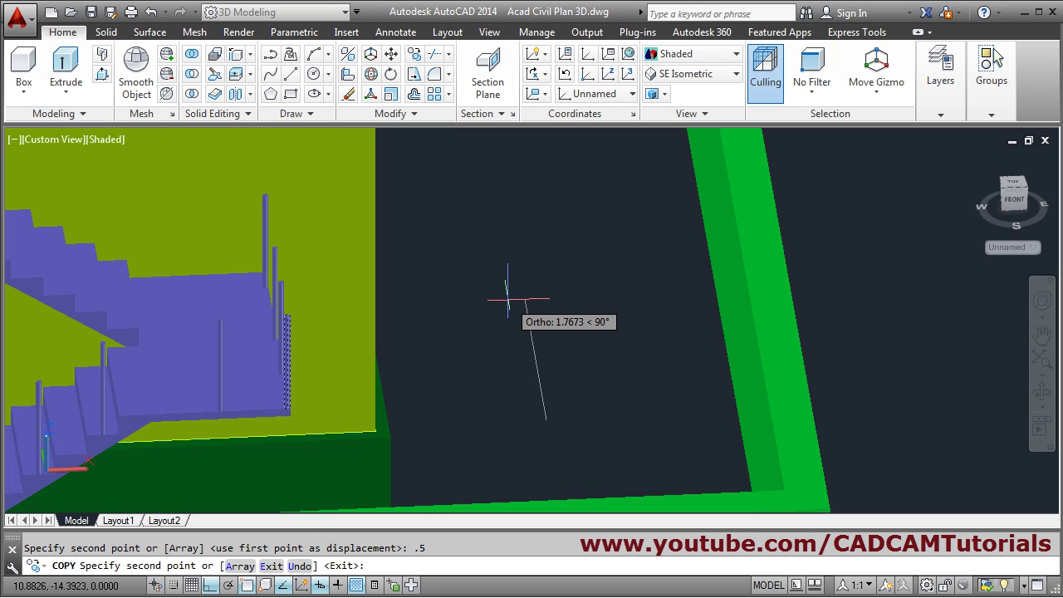
{"action": "type", "text": "1.5"}
{"action": "key", "text": "Return"}
{"action": "key", "text": "Escape"}
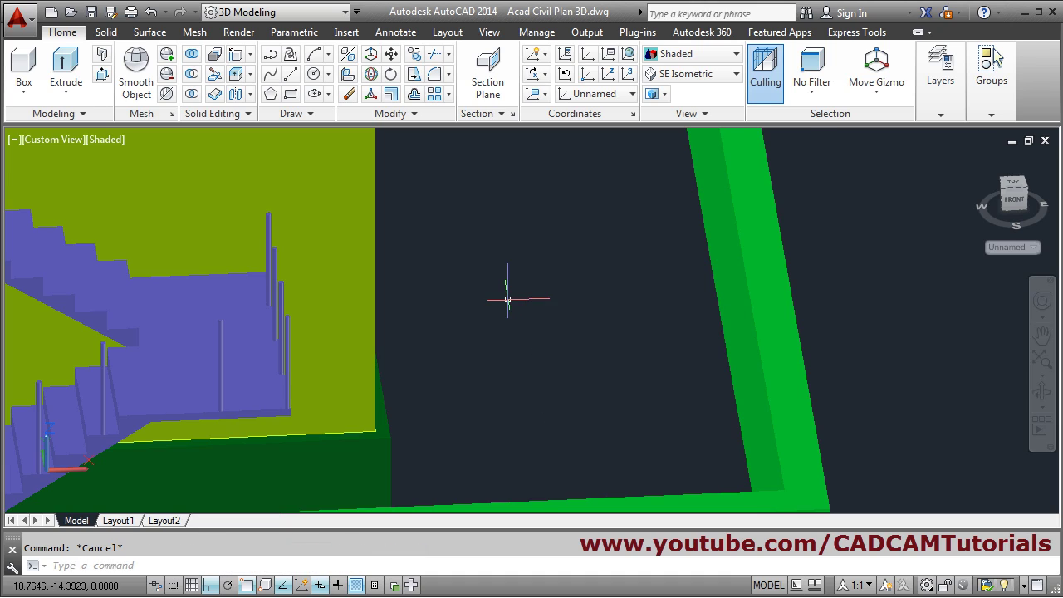
- Move one post beside the lower landing slightly to the left
{"action": "middle_click_drag", "start_coordinate": [505, 299], "coordinate": [229, 375], "text": "shift"}
{"action": "scroll", "coordinate": [344, 395], "scroll_direction": "up", "scroll_amount": 3}
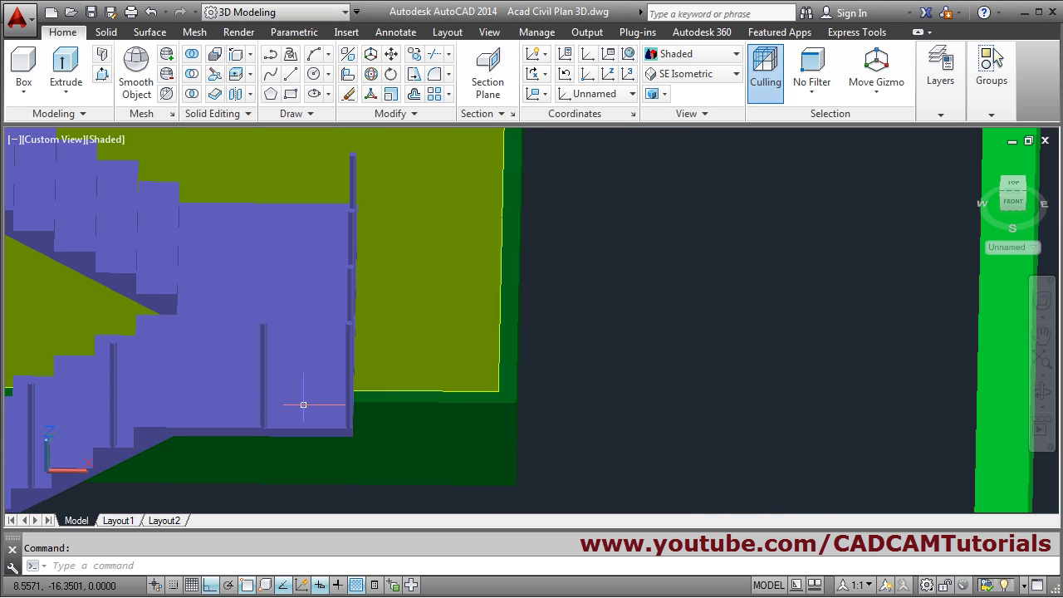
{"action": "middle_click_drag", "start_coordinate": [360, 339], "coordinate": [362, 234]}
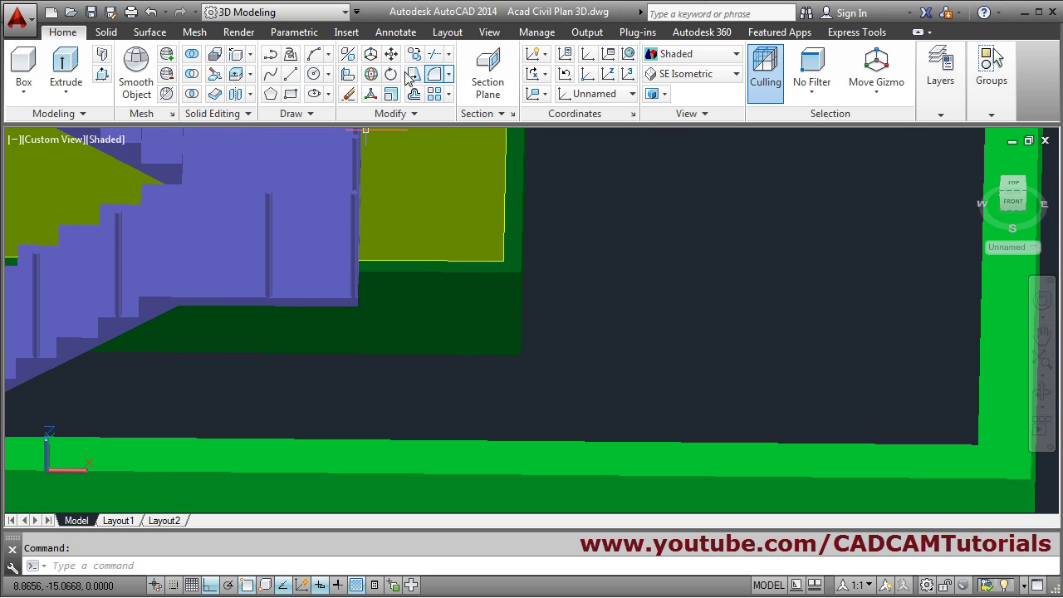
{"action": "left_click", "coordinate": [267, 223]}
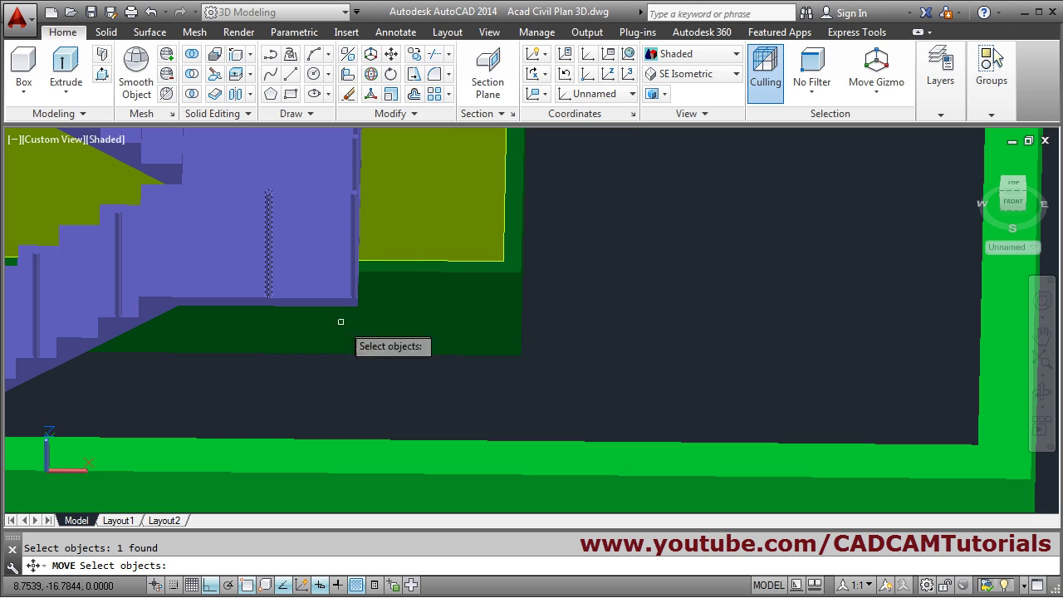
{"action": "key", "text": "Return"}
{"action": "left_click", "coordinate": [328, 403]}
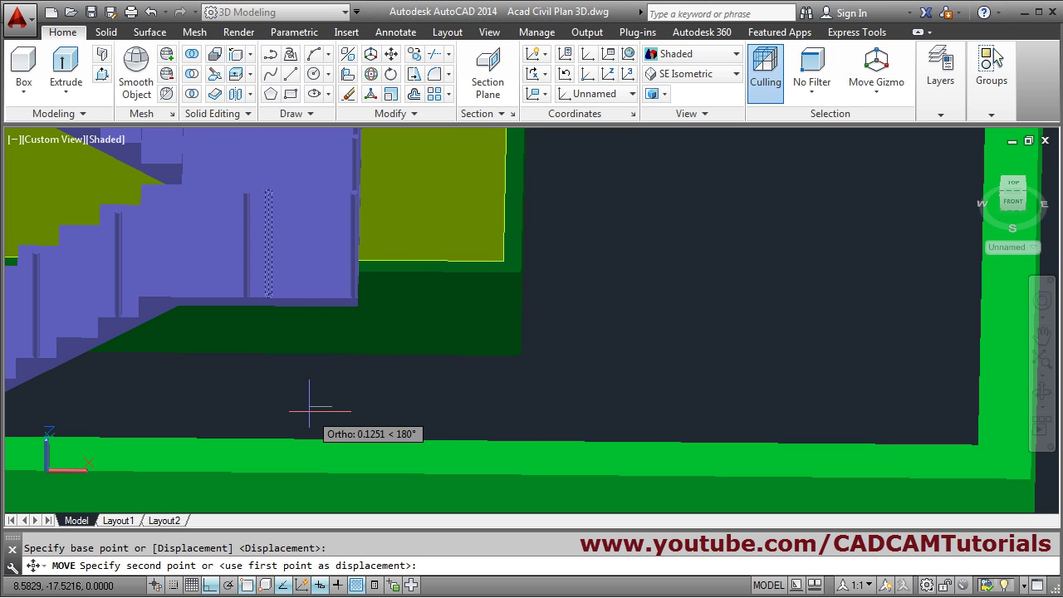
{"action": "left_click", "coordinate": [308, 410]}
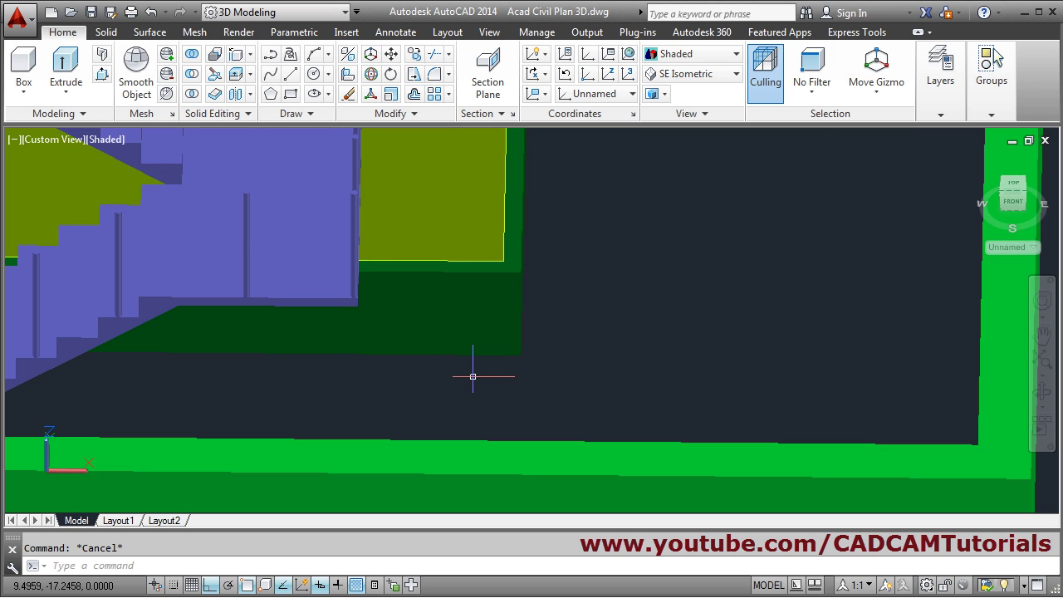
- Orbit, pan and zoom to look down on the lower flight's side posts
{"action": "scroll", "coordinate": [468, 372], "scroll_direction": "down", "scroll_amount": 2}
{"action": "middle_click_drag", "start_coordinate": [431, 374], "coordinate": [375, 373], "text": "shift"}
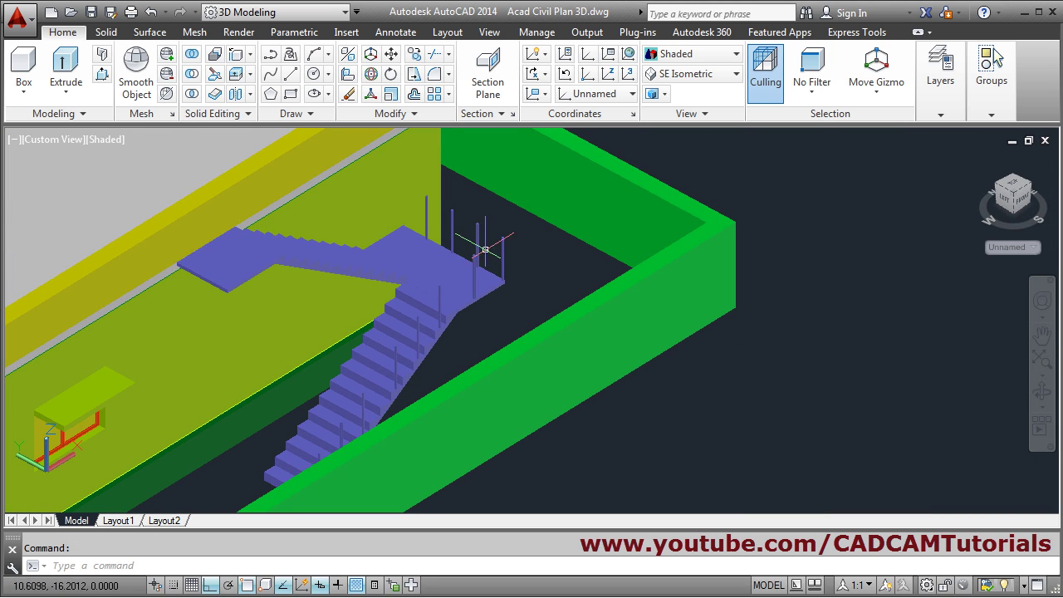
{"action": "scroll", "coordinate": [410, 399], "scroll_direction": "down", "scroll_amount": 2}
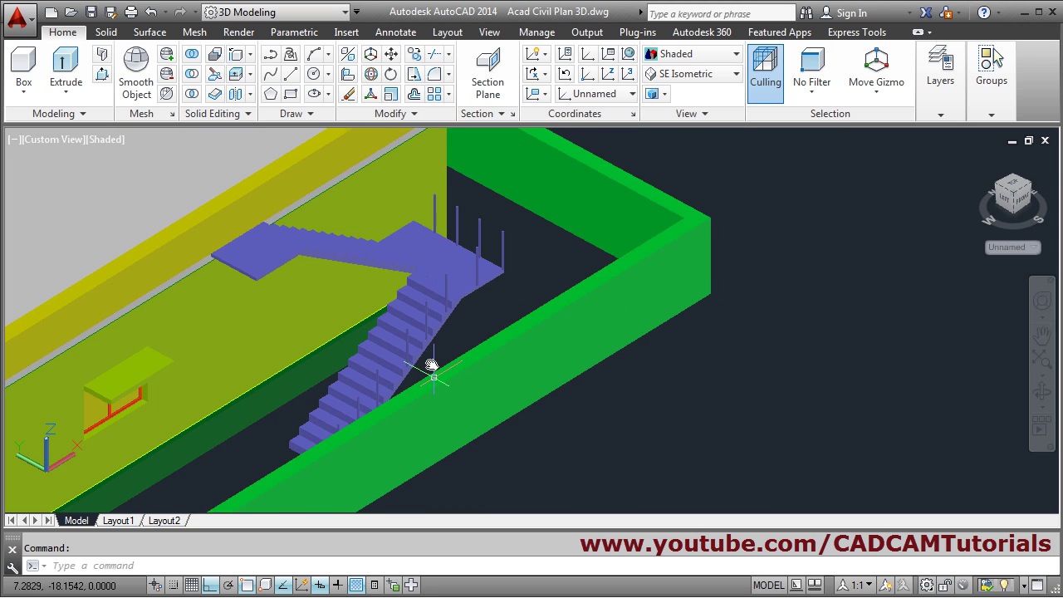
{"action": "middle_click_drag", "start_coordinate": [431, 365], "coordinate": [431, 308]}
{"action": "mouse_move", "coordinate": [343, 379]}
{"action": "middle_mouse_down", "text": "shift"}
{"action": "mouse_move", "coordinate": [325, 391]}
{"action": "mouse_move", "coordinate": [351, 396]}
{"action": "mouse_move", "coordinate": [336, 393]}
{"action": "middle_mouse_up", "text": "shift"}
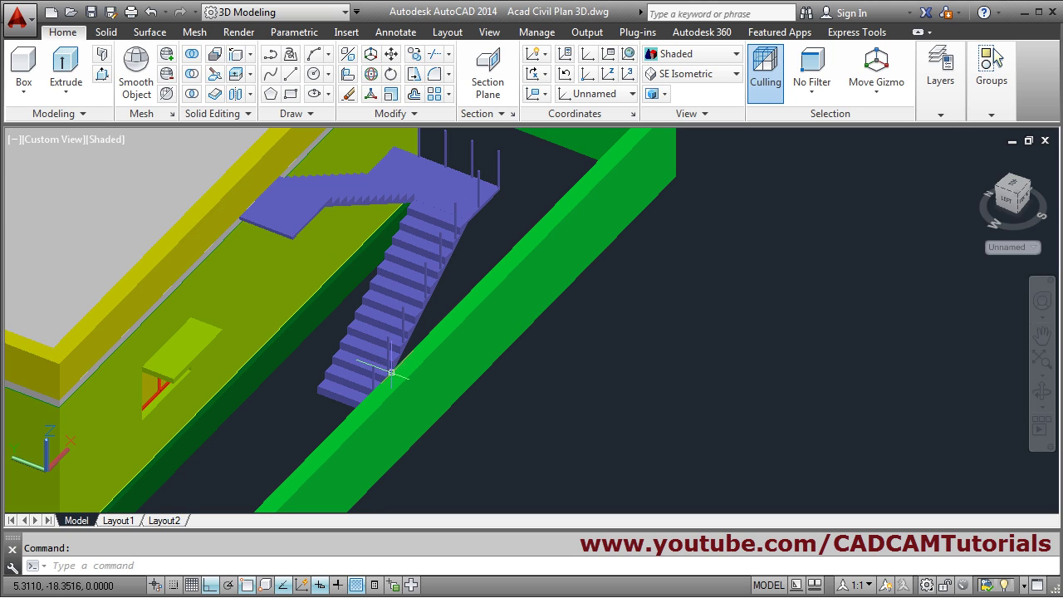
{"action": "scroll", "coordinate": [394, 394], "scroll_direction": "up", "scroll_amount": 3}
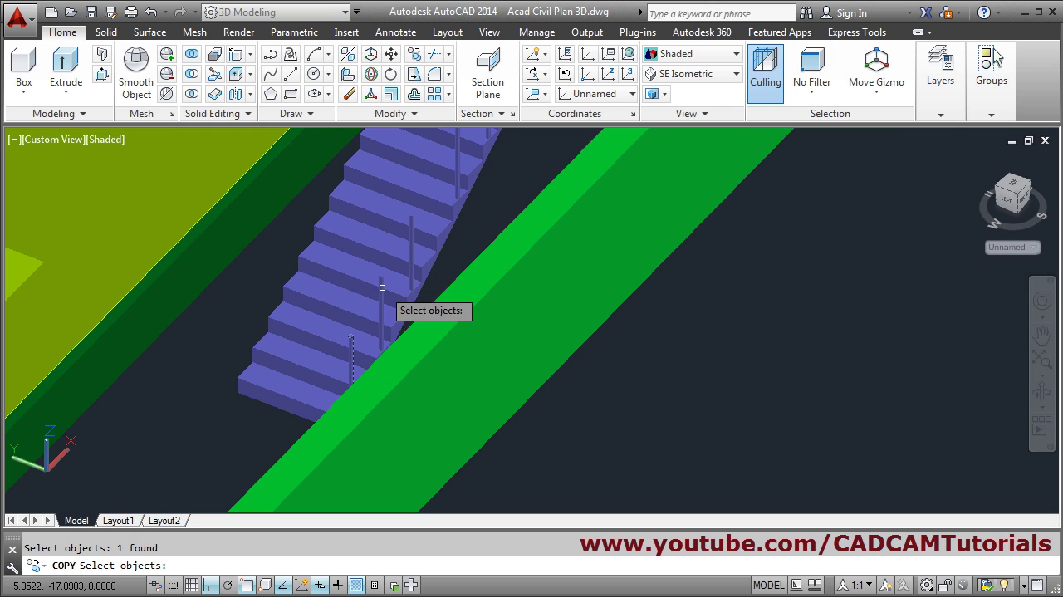
{"action": "scroll", "coordinate": [498, 240], "scroll_direction": "down", "scroll_amount": 4}
{"action": "scroll", "coordinate": [374, 366], "scroll_direction": "up", "scroll_amount": 4}
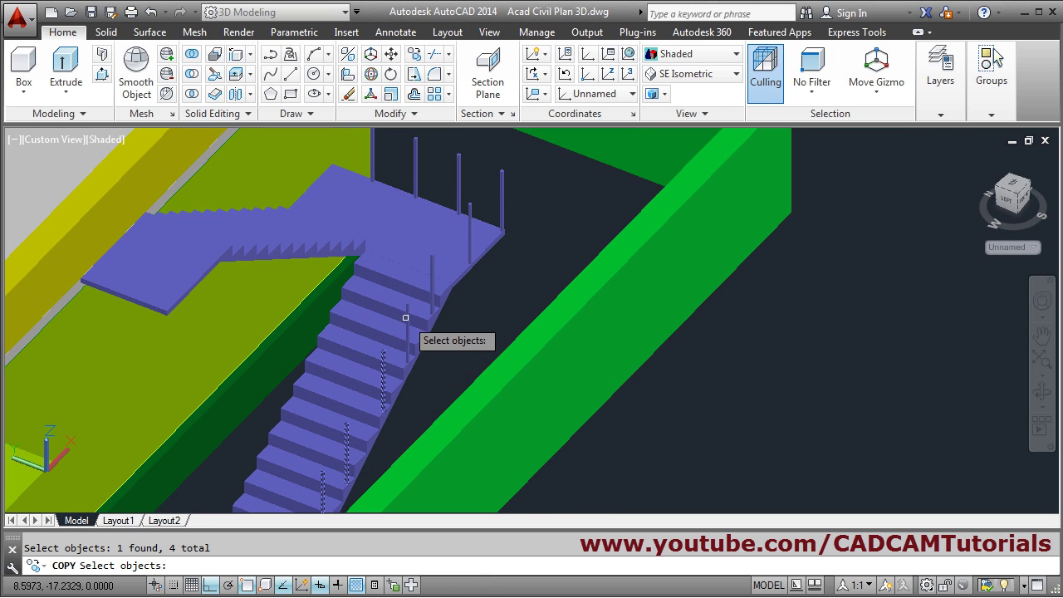
{"action": "scroll", "coordinate": [431, 267], "scroll_direction": "down", "scroll_amount": 4}
{"action": "scroll", "coordinate": [359, 350], "scroll_direction": "up", "scroll_amount": 4}
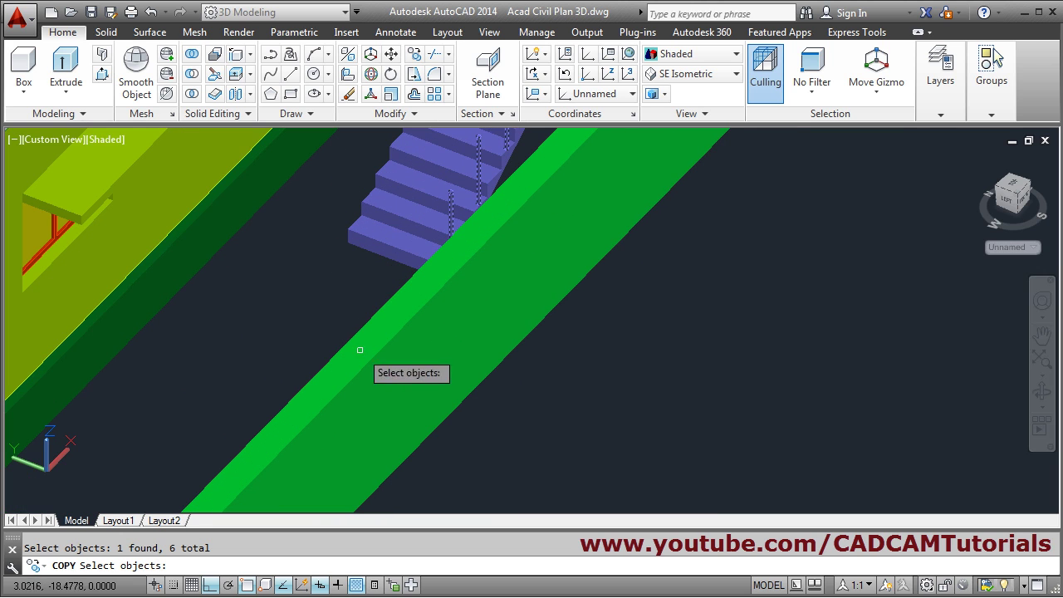
{"action": "middle_click_drag", "start_coordinate": [330, 296], "coordinate": [409, 408], "text": "shift"}
- Copy the side posts from a post corner to the opposite step edge
{"action": "key", "text": "Return"}
{"action": "scroll", "coordinate": [409, 407], "scroll_direction": "up", "scroll_amount": 8}
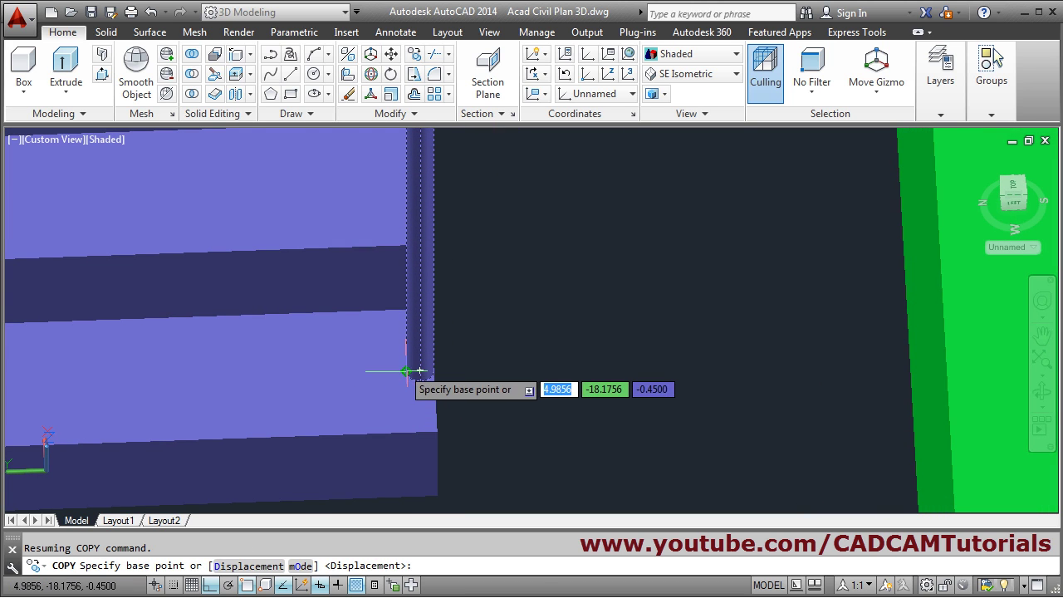
{"action": "left_click", "coordinate": [420, 370]}
{"action": "scroll", "coordinate": [419, 370], "scroll_direction": "down", "scroll_amount": 5}
{"action": "scroll", "coordinate": [241, 395], "scroll_direction": "up", "scroll_amount": 6}
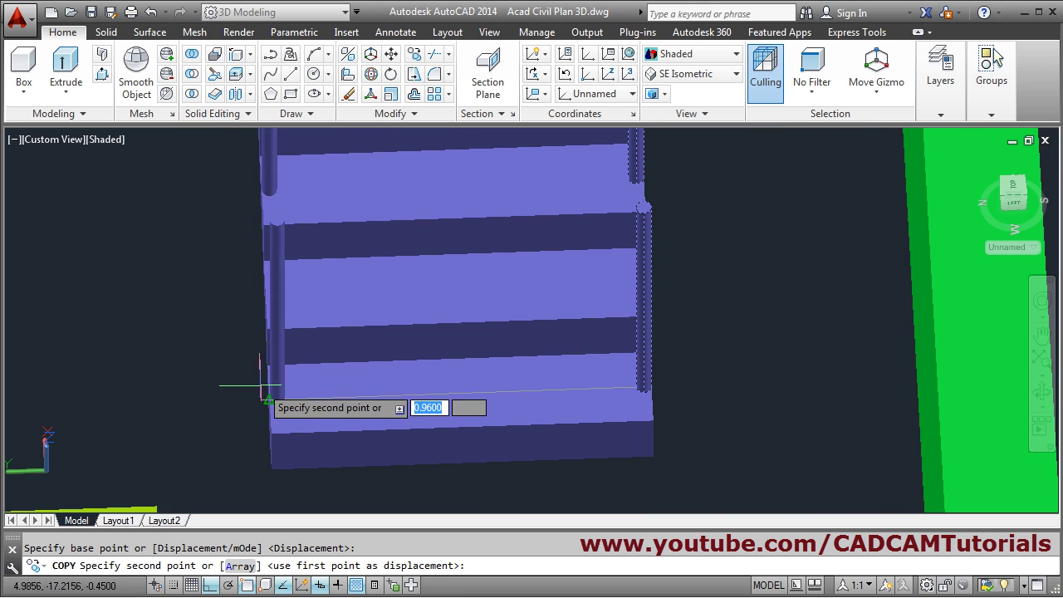
{"action": "left_click", "coordinate": [264, 395]}
{"action": "key", "text": "Escape"}
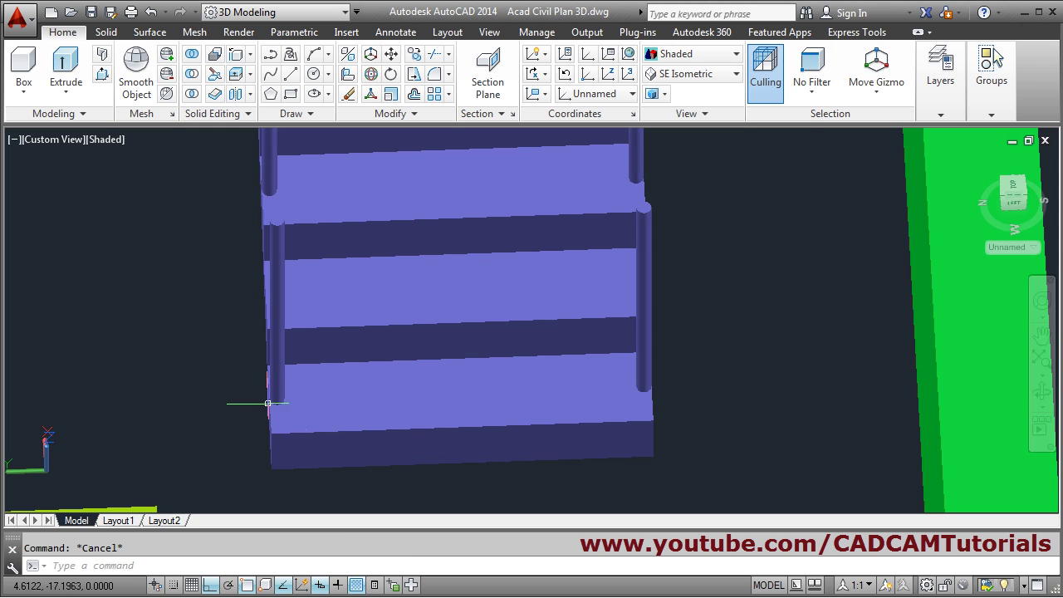
{"action": "scroll", "coordinate": [337, 428], "scroll_direction": "up", "scroll_amount": 3}
{"action": "scroll", "coordinate": [336, 428], "scroll_direction": "down", "scroll_amount": 6}
- Copy a lower post from its base to the midpoint of the step edge
{"action": "middle_click_drag", "start_coordinate": [355, 379], "coordinate": [603, 286], "text": "shift"}
{"action": "scroll", "coordinate": [476, 356], "scroll_direction": "up", "scroll_amount": 4}
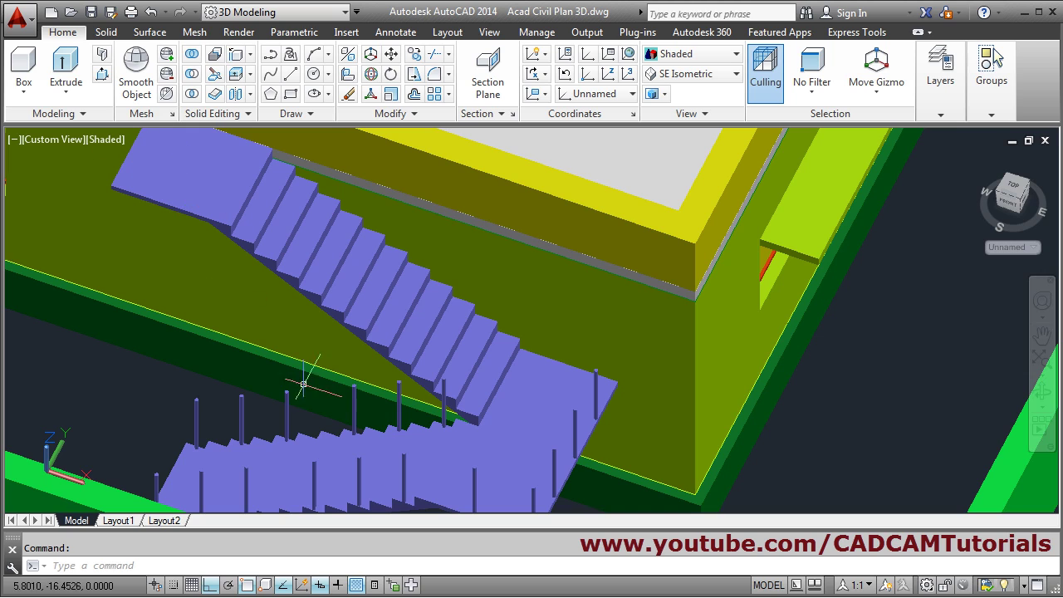
{"action": "scroll", "coordinate": [440, 440], "scroll_direction": "up", "scroll_amount": 3}
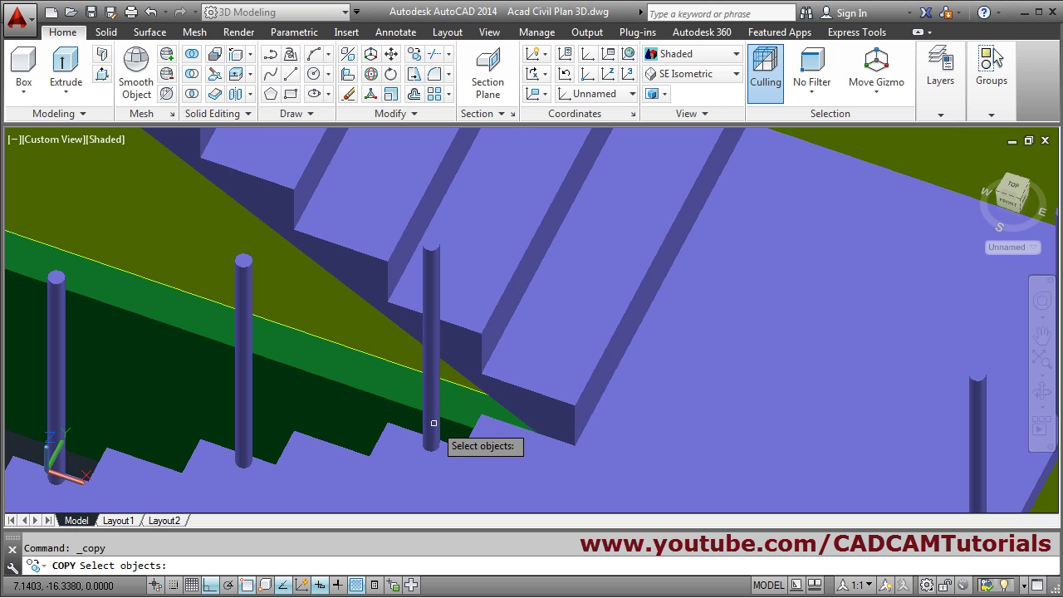
{"action": "scroll", "coordinate": [427, 459], "scroll_direction": "up", "scroll_amount": 2}
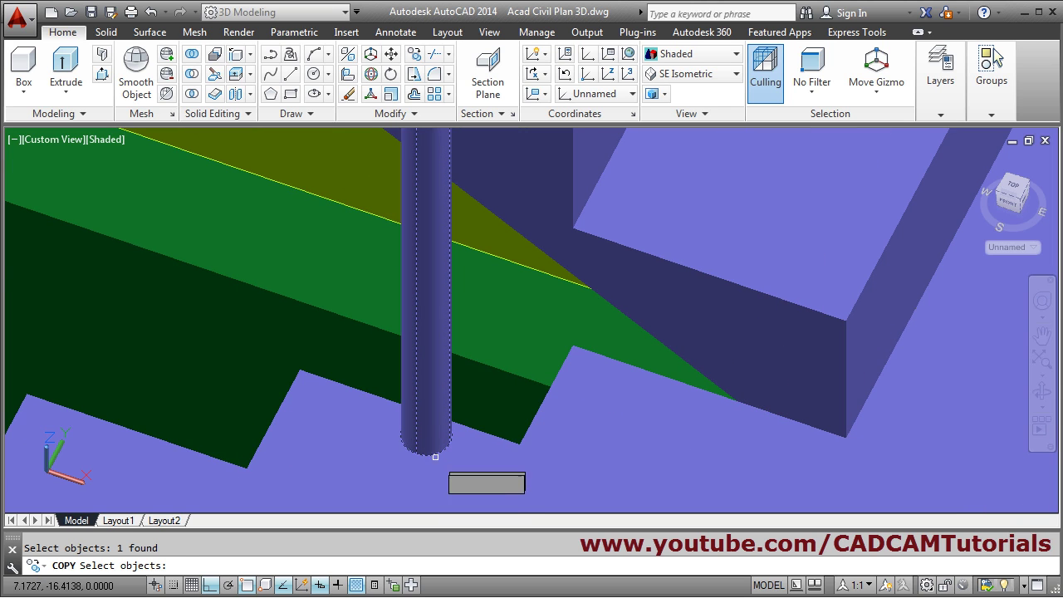
{"action": "key", "text": "Return"}
{"action": "left_click", "coordinate": [416, 452]}
{"action": "scroll", "coordinate": [416, 453], "scroll_direction": "down", "scroll_amount": 4}
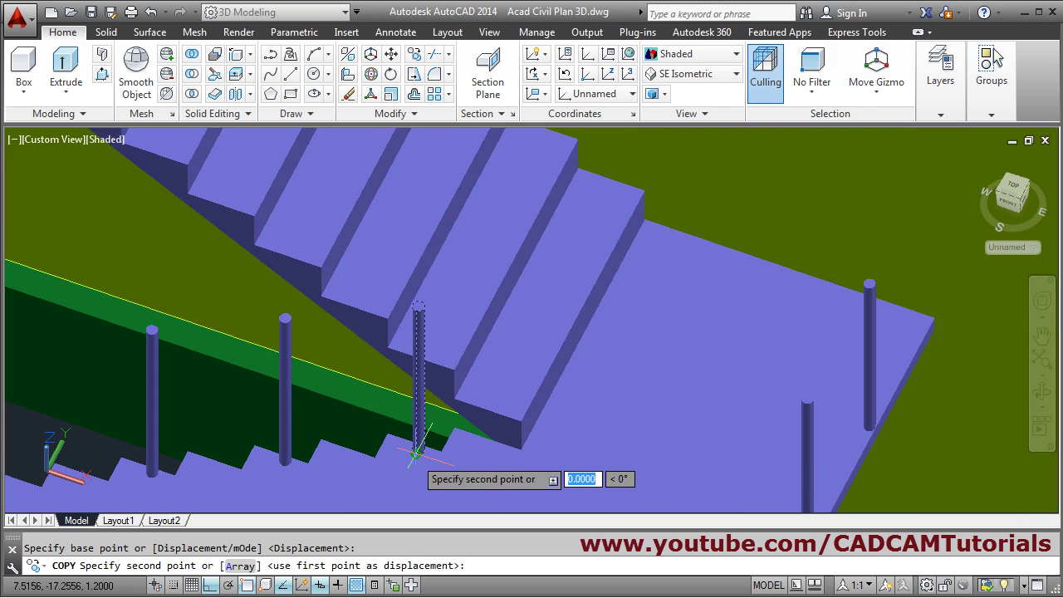
{"action": "left_click", "coordinate": [459, 427]}
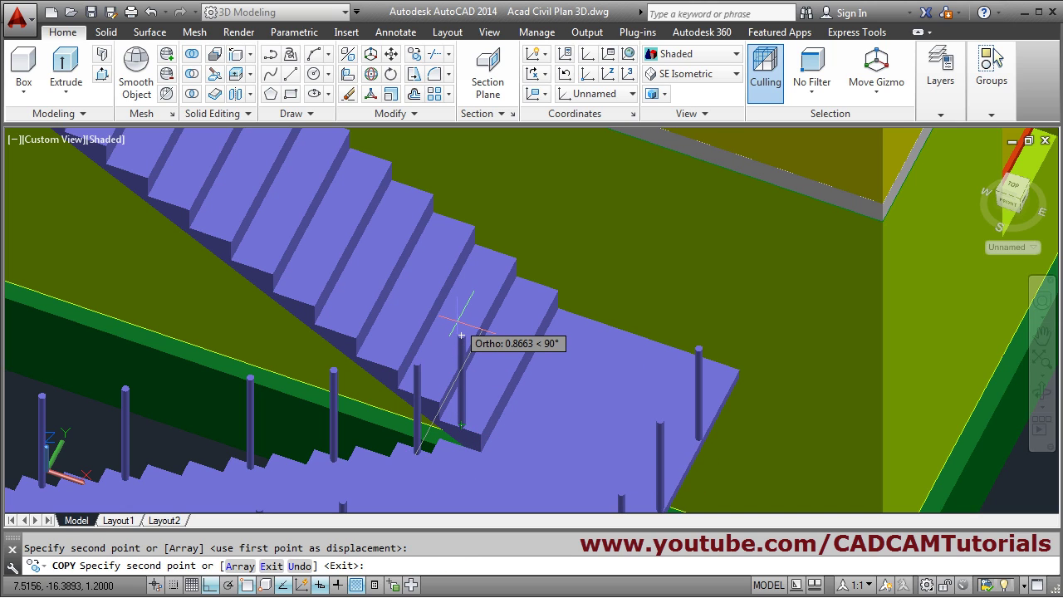
- With Ortho off, place another copied post on the upper landing
{"action": "key", "text": "F8"}
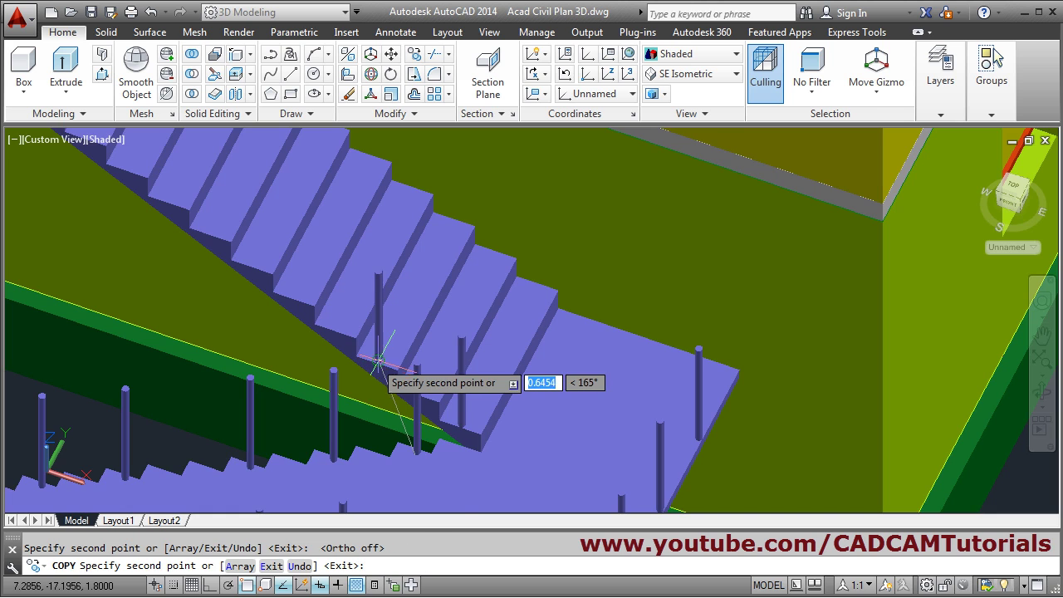
{"action": "scroll", "coordinate": [378, 363], "scroll_direction": "down", "scroll_amount": 3}
{"action": "scroll", "coordinate": [391, 344], "scroll_direction": "up", "scroll_amount": 3}
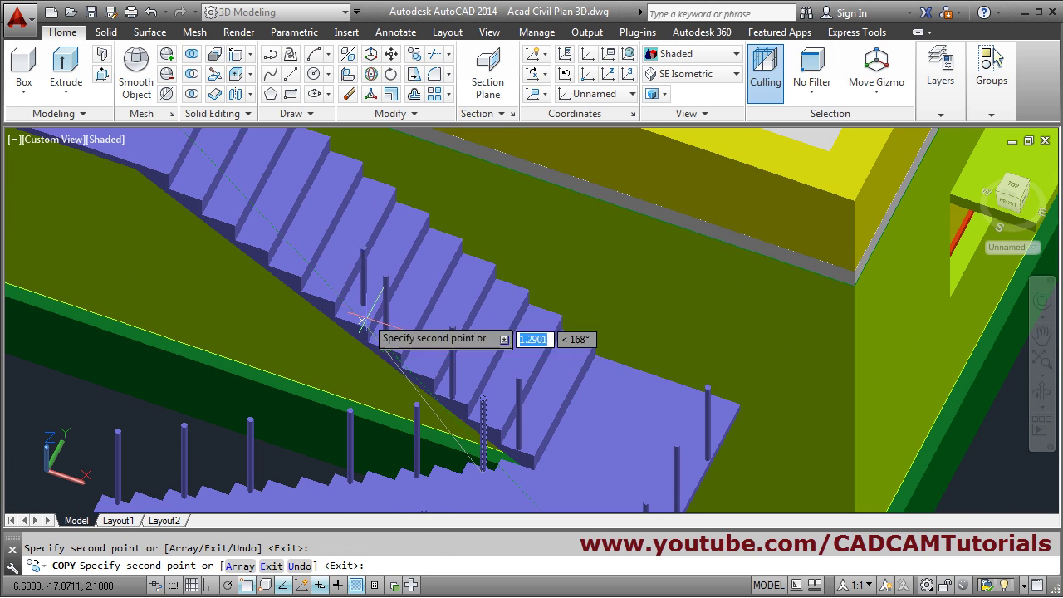
{"action": "scroll", "coordinate": [319, 295], "scroll_direction": "down", "scroll_amount": 2}
{"action": "scroll", "coordinate": [435, 379], "scroll_direction": "up", "scroll_amount": 1}
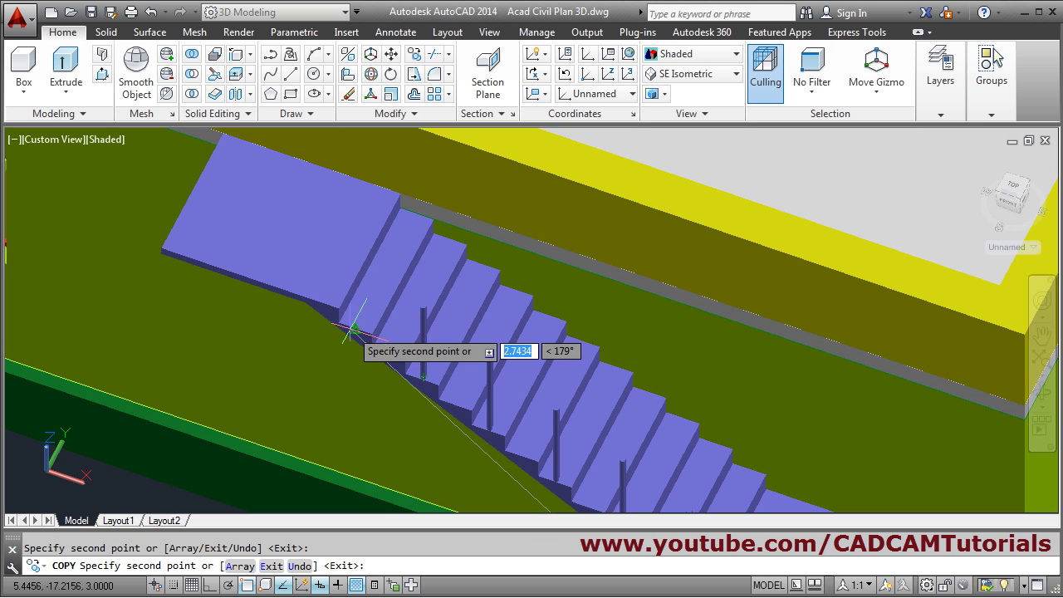
{"action": "scroll", "coordinate": [399, 340], "scroll_direction": "down", "scroll_amount": 2}
{"action": "scroll", "coordinate": [473, 390], "scroll_direction": "up", "scroll_amount": 1}
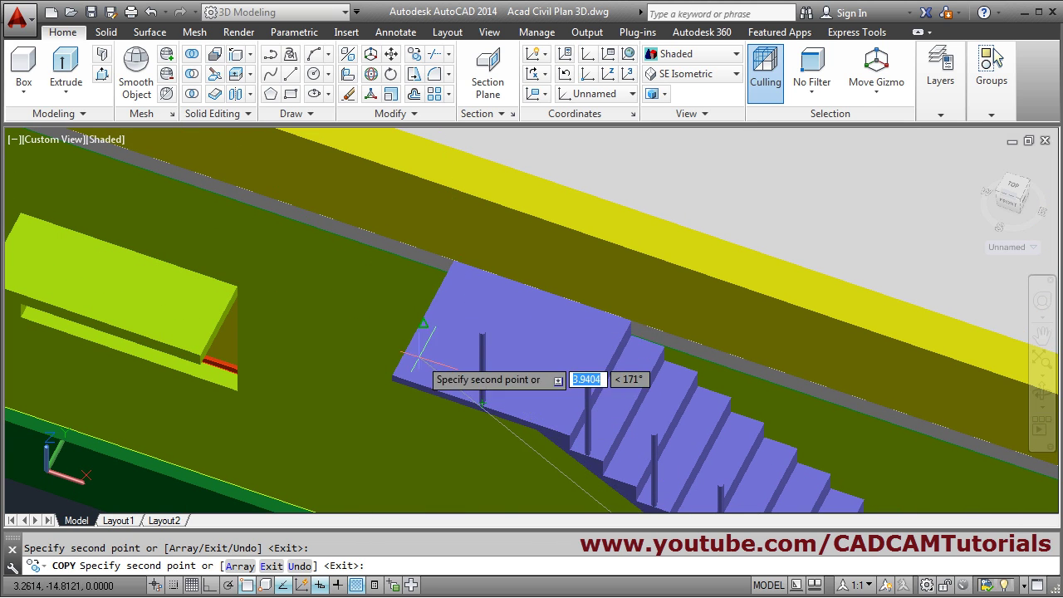
{"action": "scroll", "coordinate": [407, 362], "scroll_direction": "up", "scroll_amount": 1}
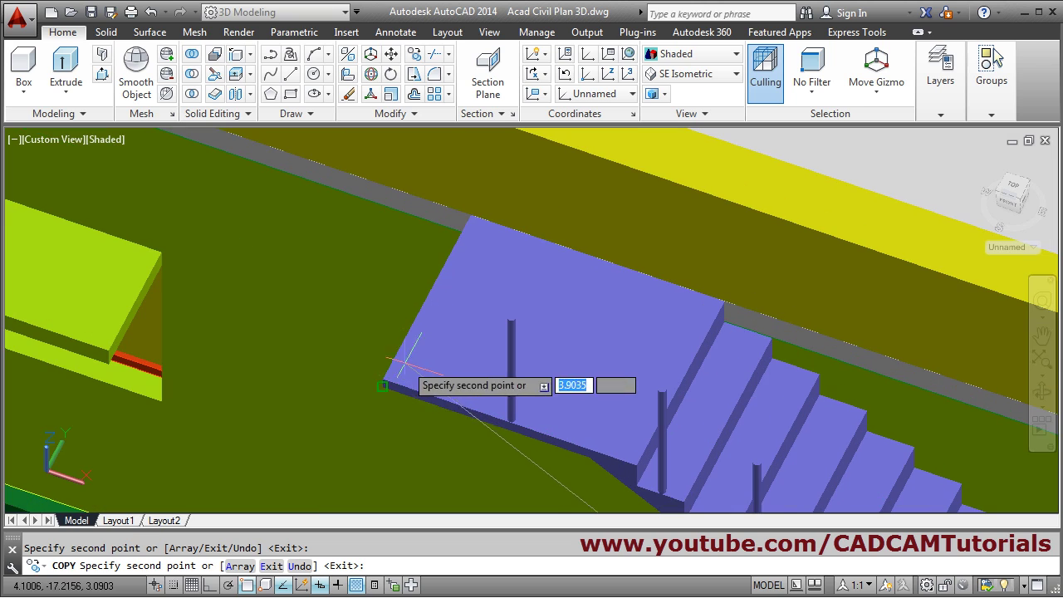
{"action": "left_click", "coordinate": [427, 295]}
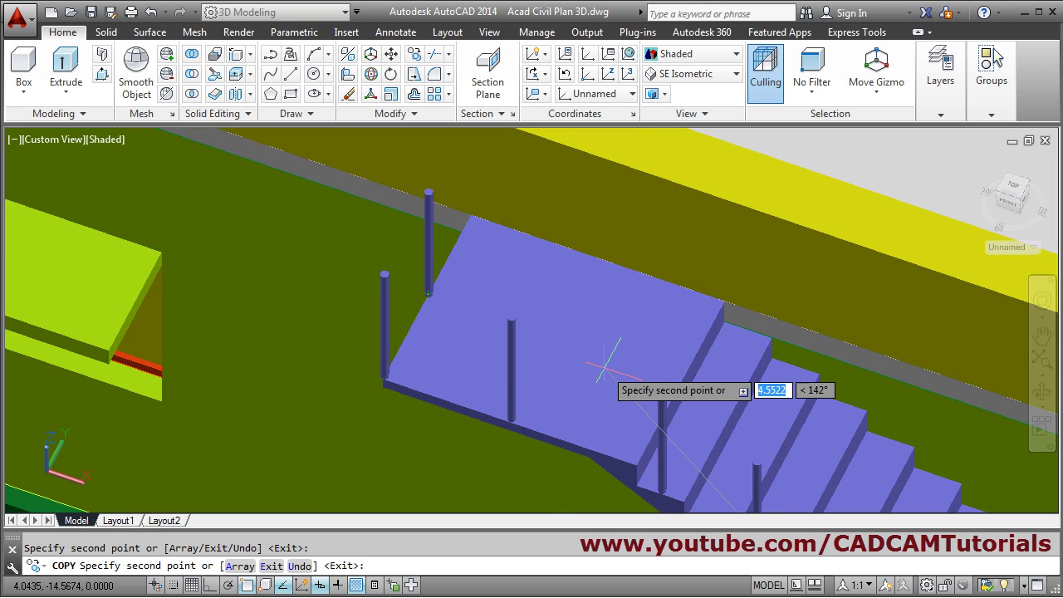
{"action": "key", "text": "Escape"}
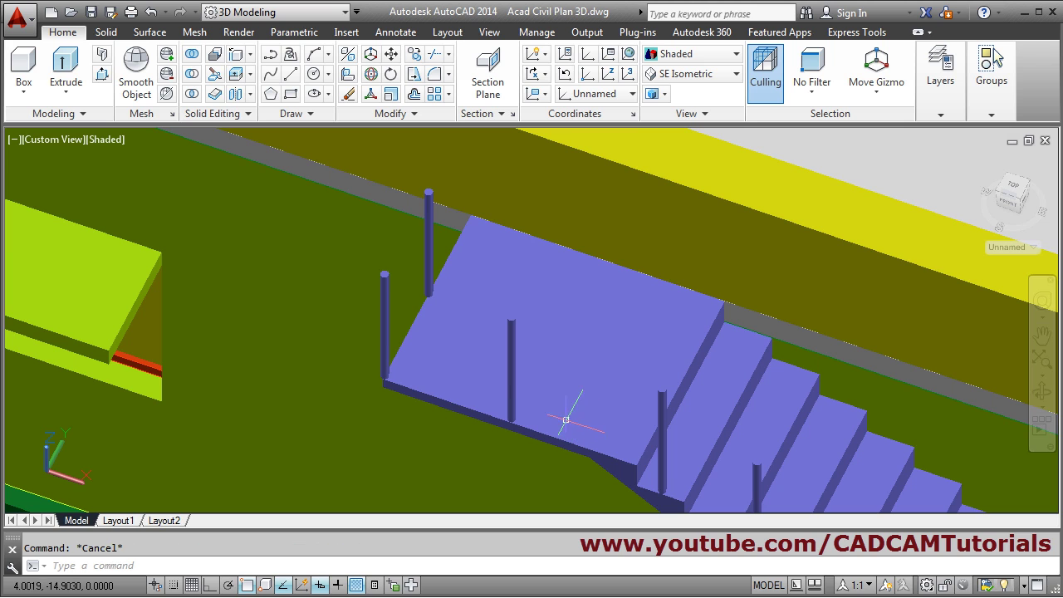
{"action": "scroll", "coordinate": [478, 363], "scroll_direction": "down", "scroll_amount": 2}
{"action": "middle_click_drag", "start_coordinate": [441, 356], "coordinate": [558, 259], "text": "shift"}
{"action": "scroll", "coordinate": [558, 259], "scroll_direction": "up", "scroll_amount": 2}
{"action": "scroll", "coordinate": [518, 304], "scroll_direction": "down", "scroll_amount": 1}
- Move the selected posts 0.02 units horizontally with Ortho on
{"action": "middle_click_drag", "start_coordinate": [560, 321], "coordinate": [545, 365]}
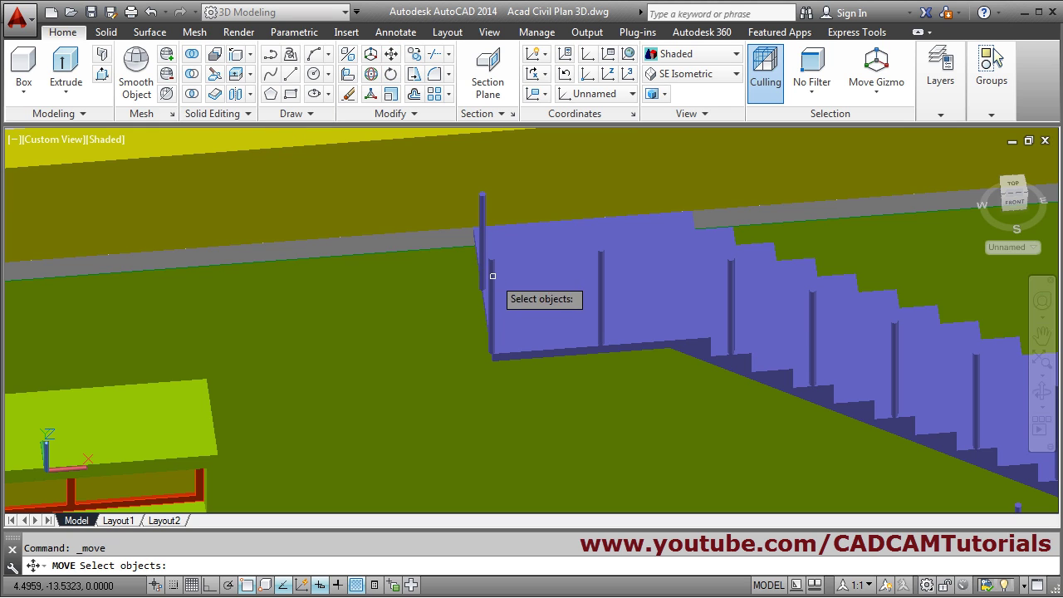
{"action": "scroll", "coordinate": [480, 211], "scroll_direction": "down", "scroll_amount": 8}
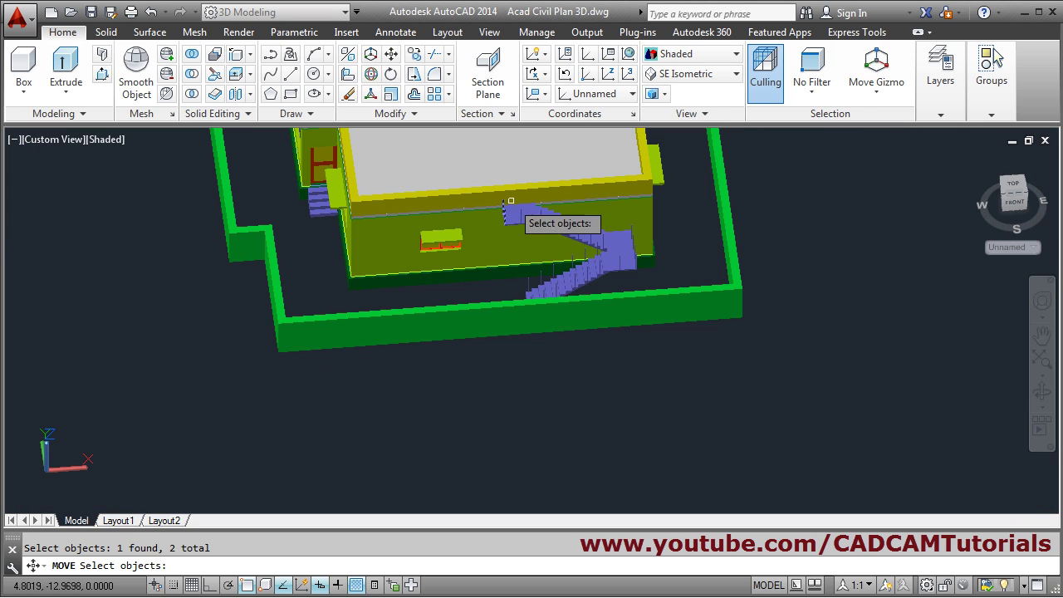
{"action": "key", "text": "Return"}
{"action": "left_click", "coordinate": [452, 390]}
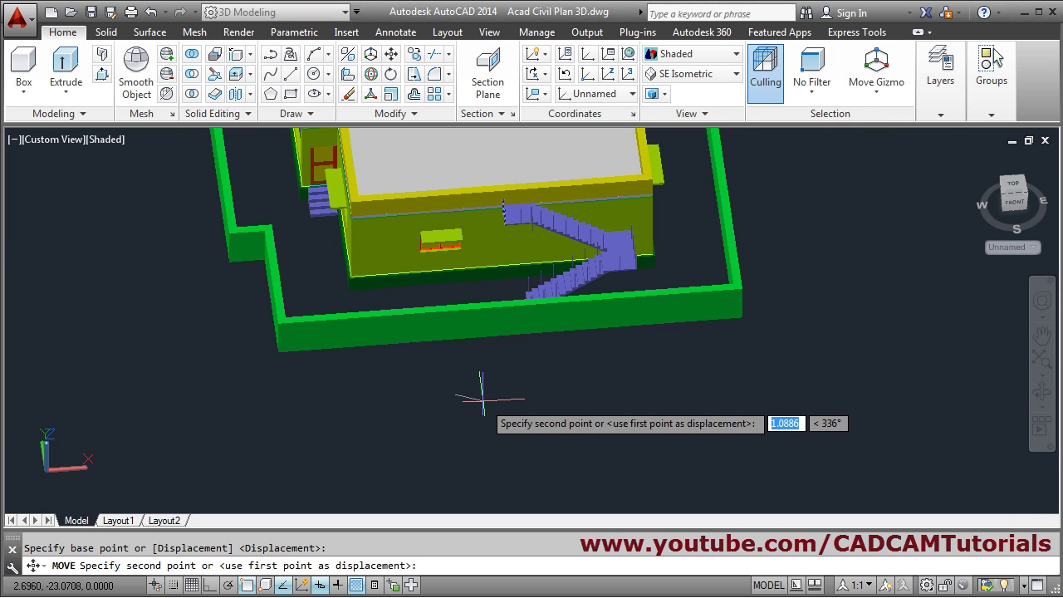
{"action": "key", "text": "F8"}
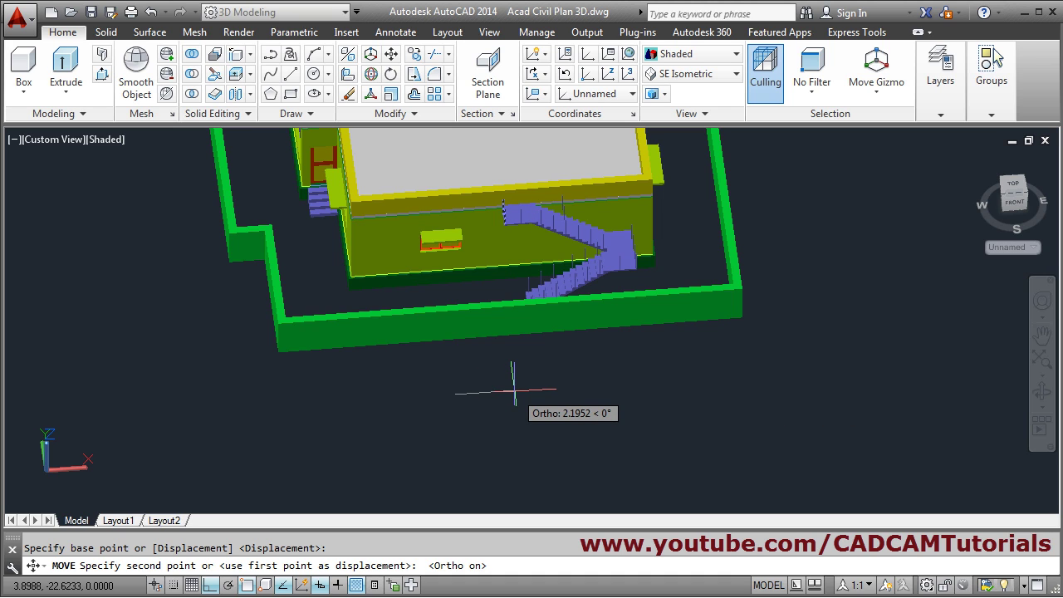
{"action": "type", "text": ".02"}
{"action": "key", "text": "Return"}
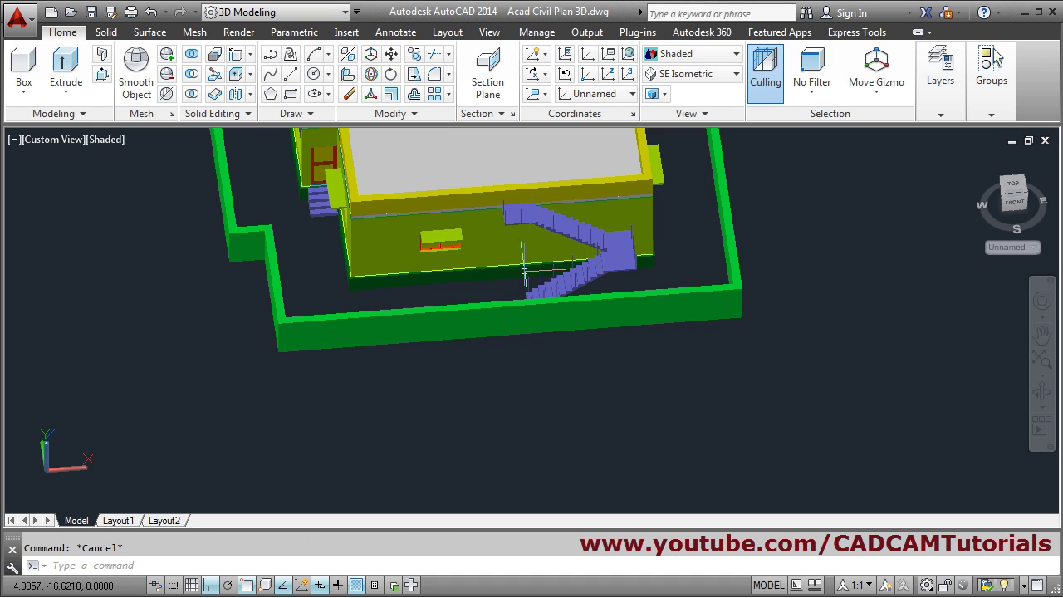
- Orbit and zoom around the stairs to inspect the posts on both flights
{"action": "scroll", "coordinate": [524, 271], "scroll_direction": "up", "scroll_amount": 6}
{"action": "middle_click_drag", "start_coordinate": [455, 304], "coordinate": [401, 304], "text": "shift"}
{"action": "scroll", "coordinate": [397, 301], "scroll_direction": "down", "scroll_amount": 5}
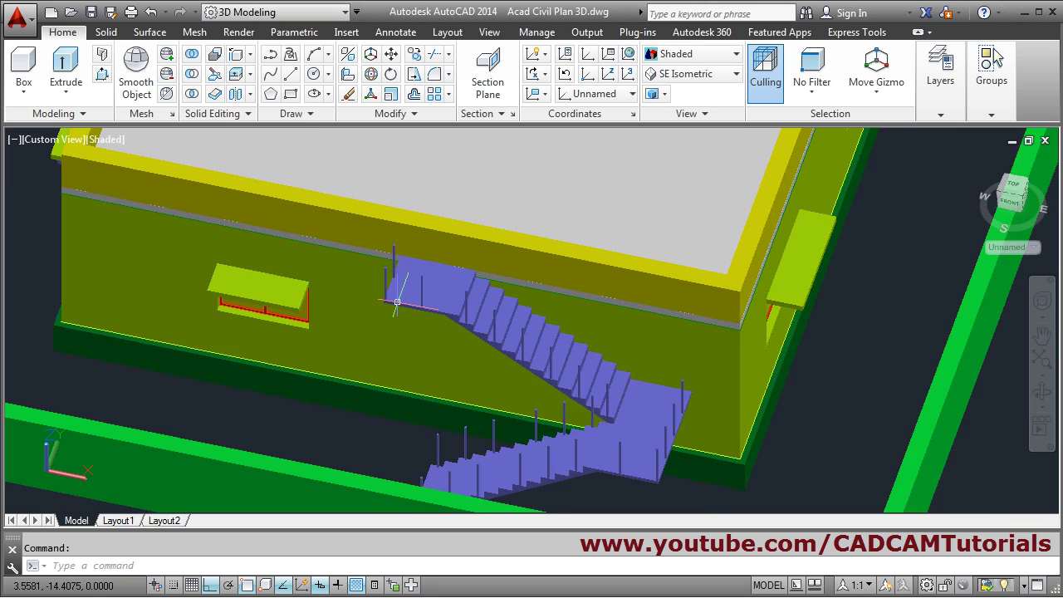
{"action": "scroll", "coordinate": [397, 302], "scroll_direction": "down", "scroll_amount": 3}
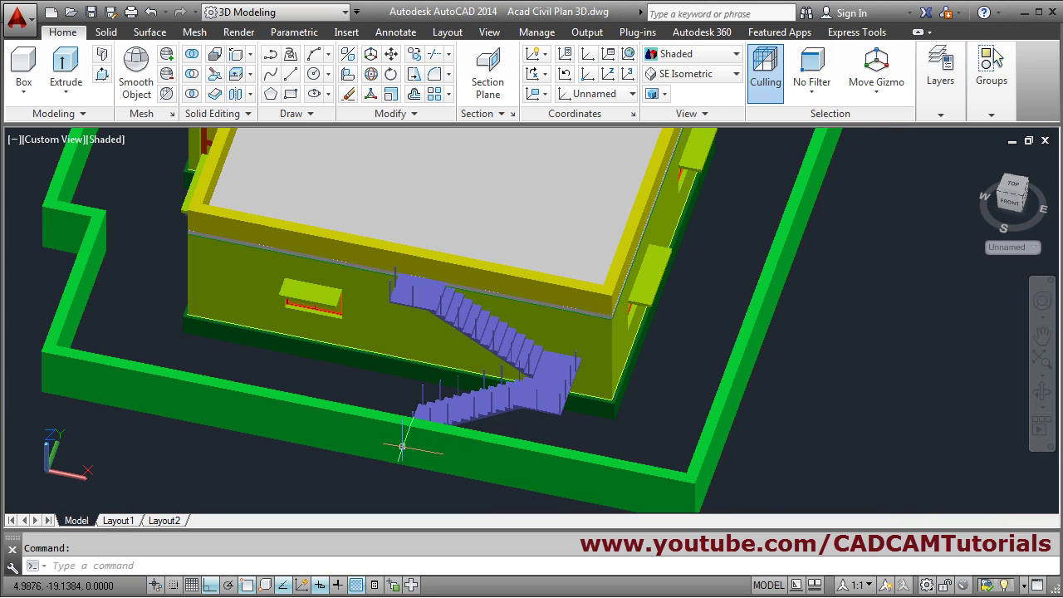
{"action": "middle_click_drag", "start_coordinate": [401, 445], "coordinate": [499, 415]}
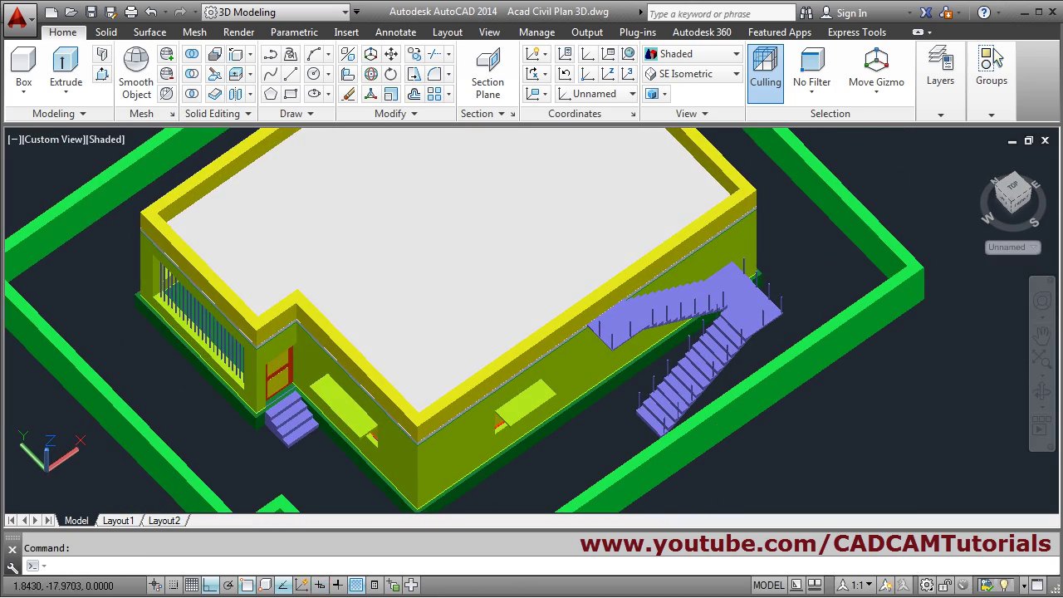
{"action": "scroll", "coordinate": [777, 454], "scroll_direction": "up", "scroll_amount": 3}
{"action": "scroll", "coordinate": [603, 371], "scroll_direction": "down", "scroll_amount": 2}
{"action": "scroll", "coordinate": [773, 360], "scroll_direction": "down", "scroll_amount": 2}
{"action": "scroll", "coordinate": [425, 464], "scroll_direction": "up", "scroll_amount": 1}
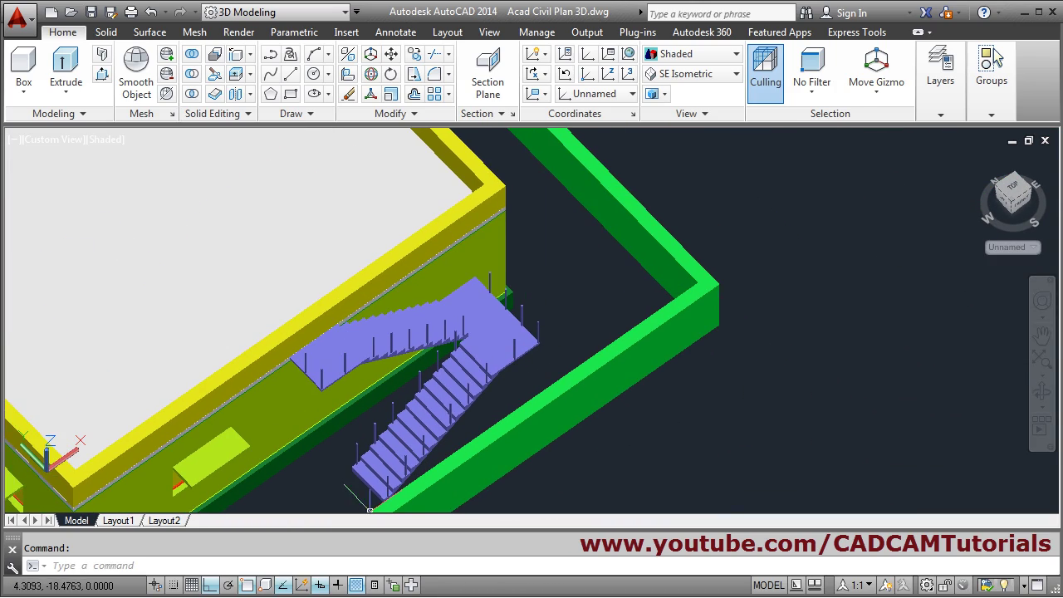
{"action": "scroll", "coordinate": [404, 497], "scroll_direction": "up", "scroll_amount": 1}
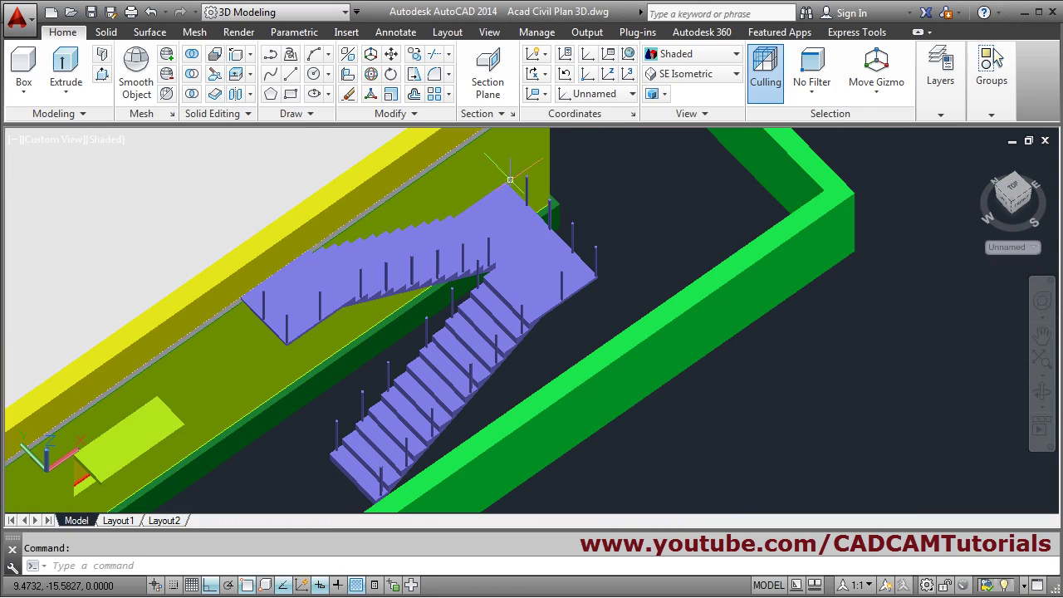
- Start a 3D polyline at the stair's foot through the first post tops
{"action": "left_click", "coordinate": [290, 56]}
{"action": "scroll", "coordinate": [379, 493], "scroll_direction": "up", "scroll_amount": 2}
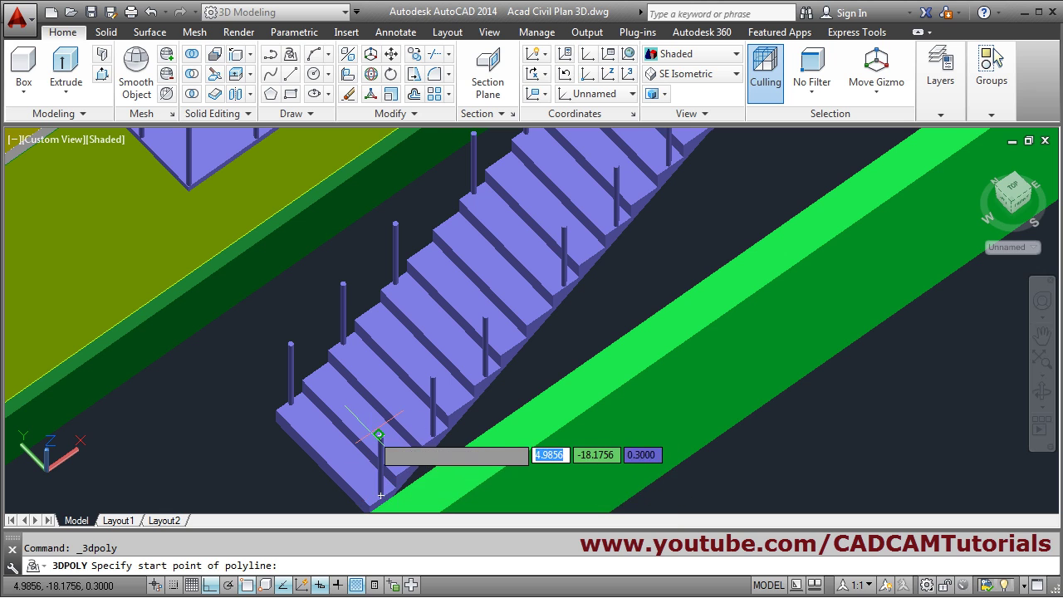
{"action": "left_click", "coordinate": [377, 435]}
{"action": "scroll", "coordinate": [471, 420], "scroll_direction": "down", "scroll_amount": 3}
{"action": "scroll", "coordinate": [479, 403], "scroll_direction": "up", "scroll_amount": 3}
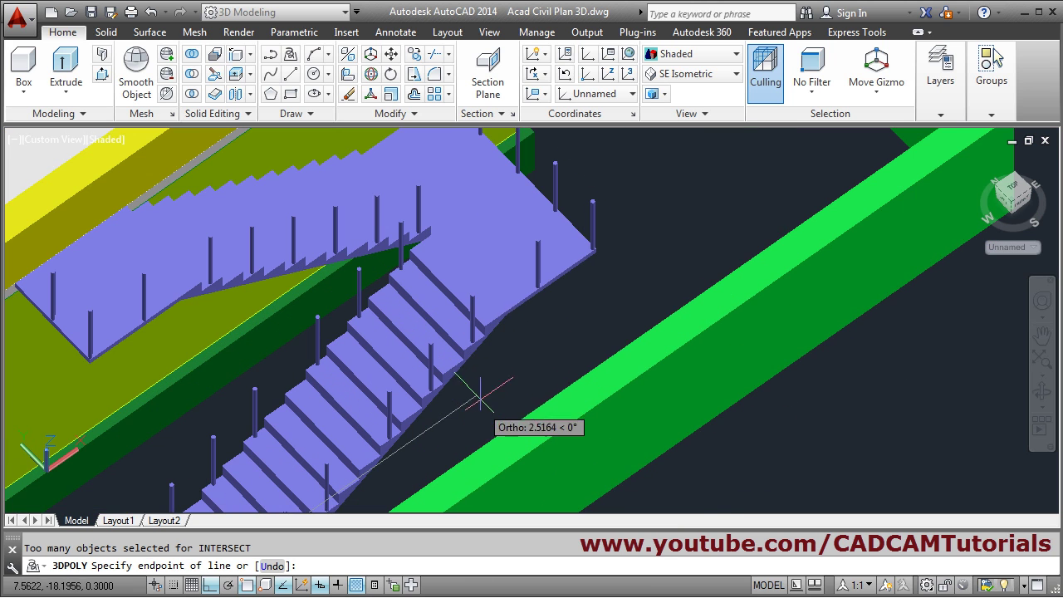
{"action": "key", "text": "F8"}
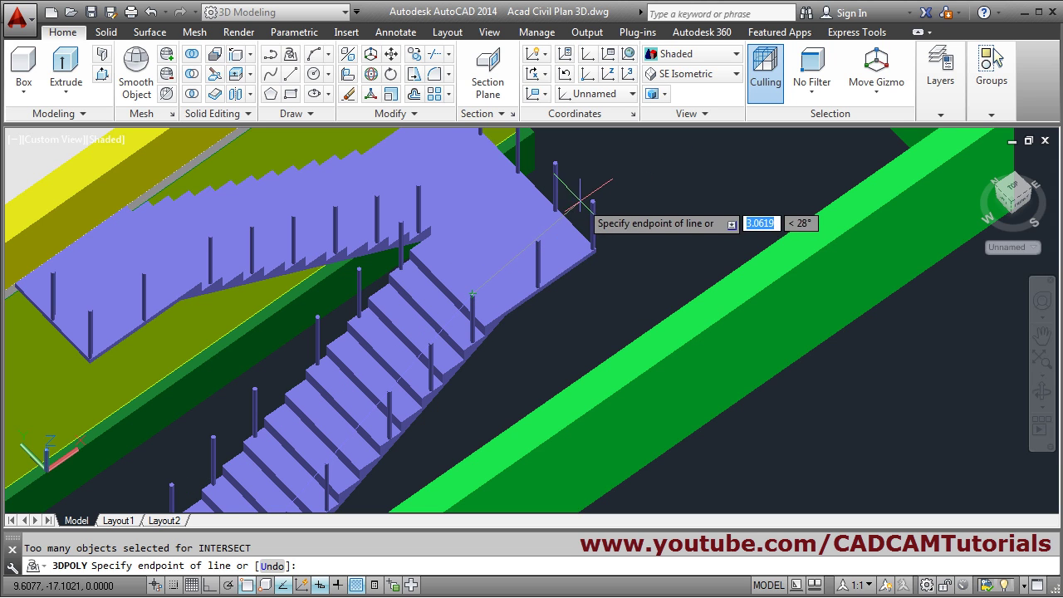
{"action": "scroll", "coordinate": [536, 249], "scroll_direction": "up", "scroll_amount": 2}
{"action": "left_click", "coordinate": [531, 254]}
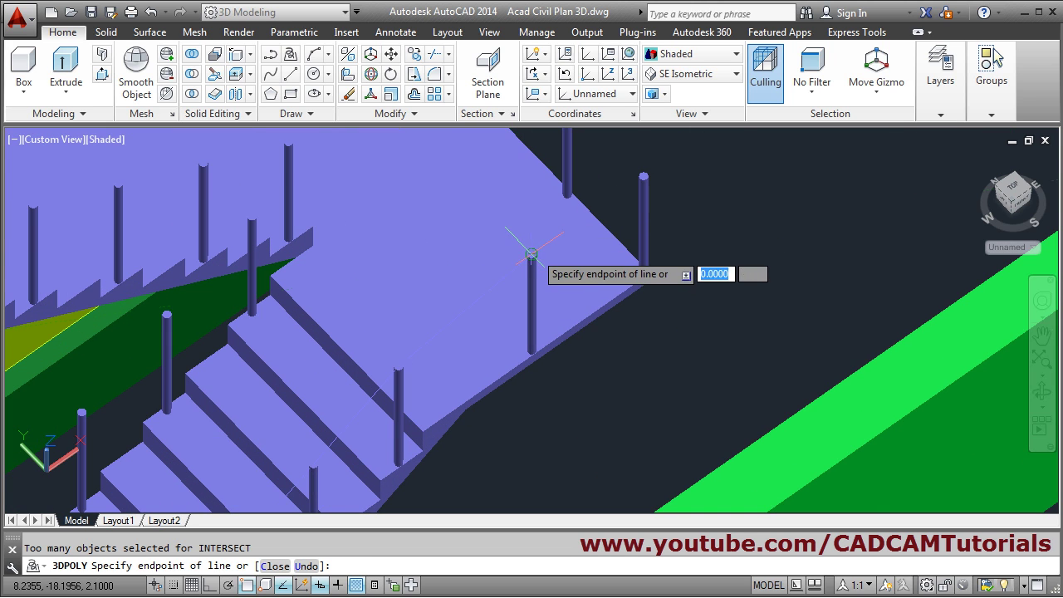
{"action": "scroll", "coordinate": [664, 245], "scroll_direction": "down", "scroll_amount": 3}
{"action": "scroll", "coordinate": [640, 268], "scroll_direction": "up", "scroll_amount": 3}
{"action": "left_click", "coordinate": [575, 353]}
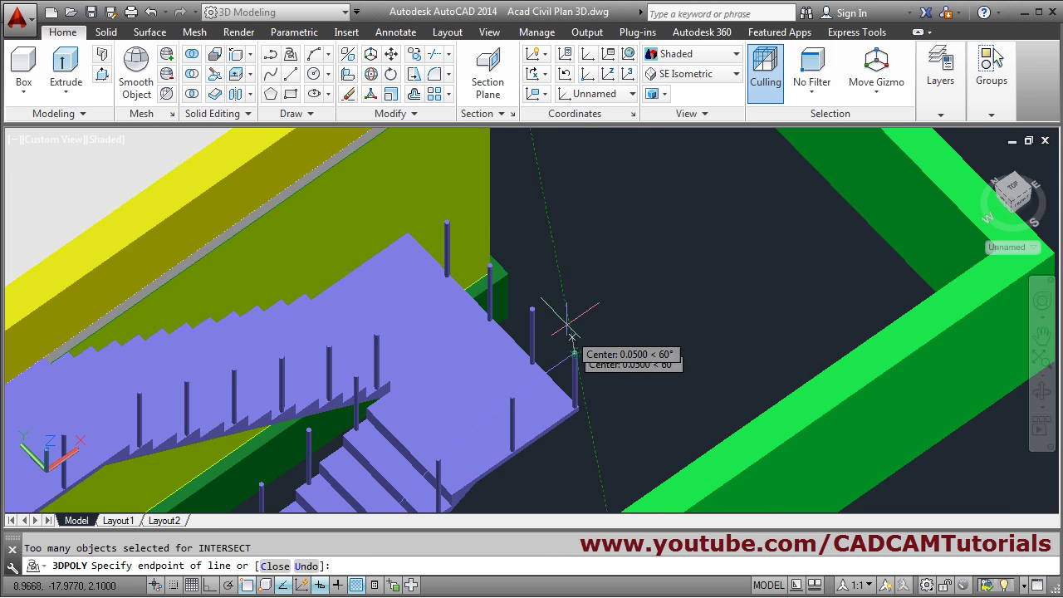
- Continue the path to the landing post top, extend it 0.5, and finish
{"action": "scroll", "coordinate": [435, 214], "scroll_direction": "up", "scroll_amount": 3}
{"action": "left_click", "coordinate": [448, 224]}
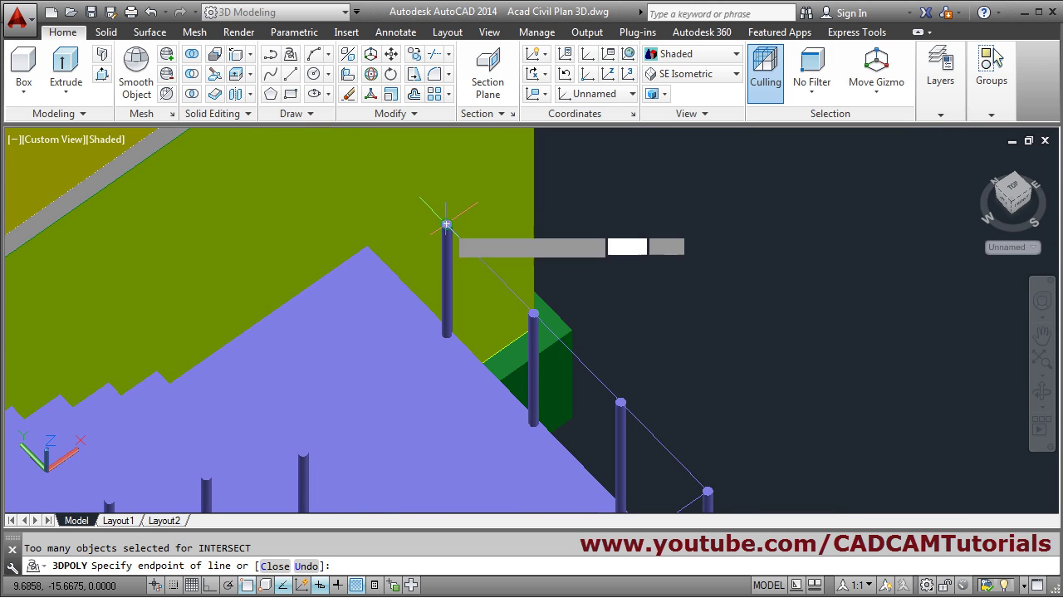
{"action": "scroll", "coordinate": [478, 274], "scroll_direction": "down", "scroll_amount": 3}
{"action": "scroll", "coordinate": [548, 332], "scroll_direction": "up", "scroll_amount": 3}
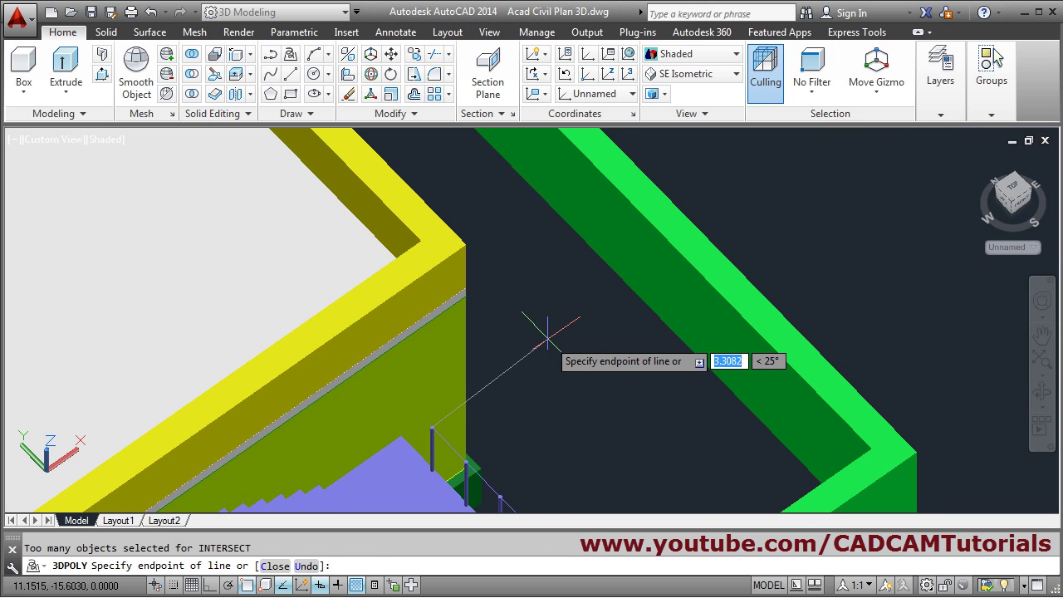
{"action": "key", "text": "F8"}
{"action": "scroll", "coordinate": [474, 245], "scroll_direction": "down", "scroll_amount": 2}
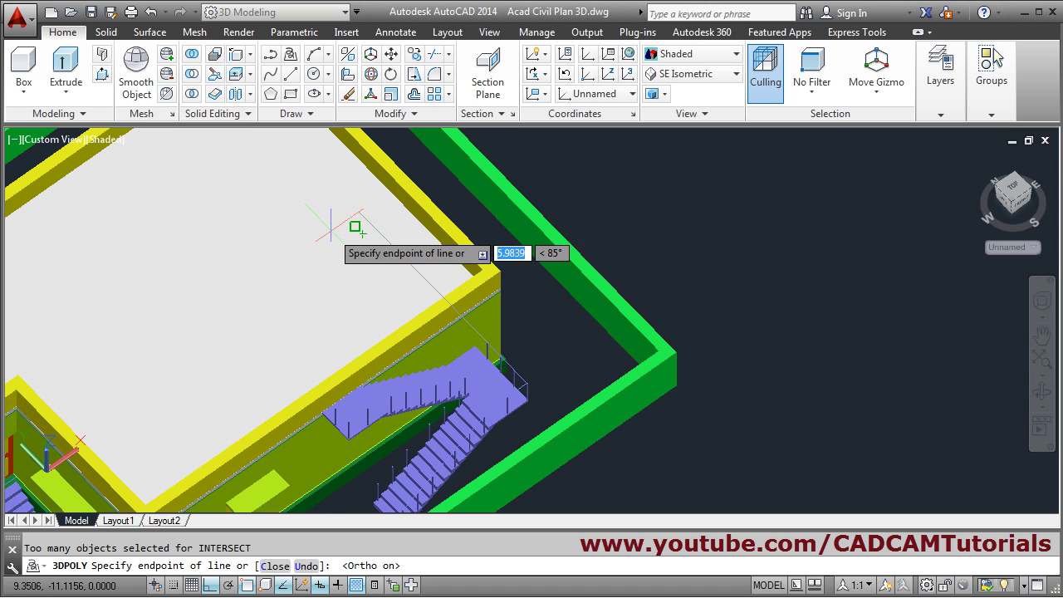
{"action": "scroll", "coordinate": [356, 226], "scroll_direction": "down", "scroll_amount": 5}
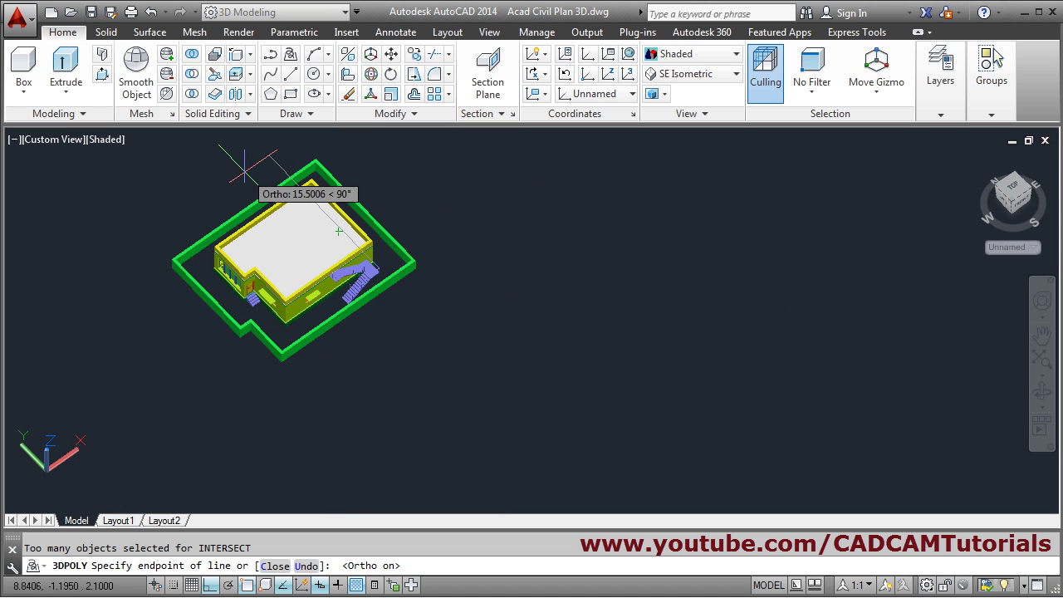
{"action": "key", "text": "Return"}
{"action": "key", "text": "Escape"}
{"action": "scroll", "coordinate": [395, 231], "scroll_direction": "up", "scroll_amount": 8}
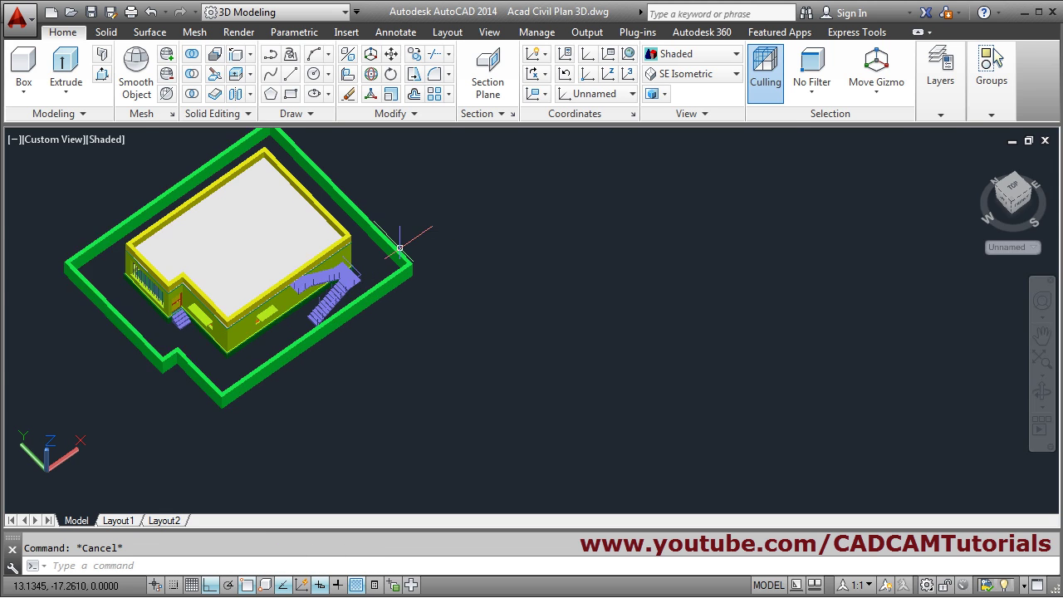
{"action": "scroll", "coordinate": [664, 197], "scroll_direction": "down", "scroll_amount": 4}
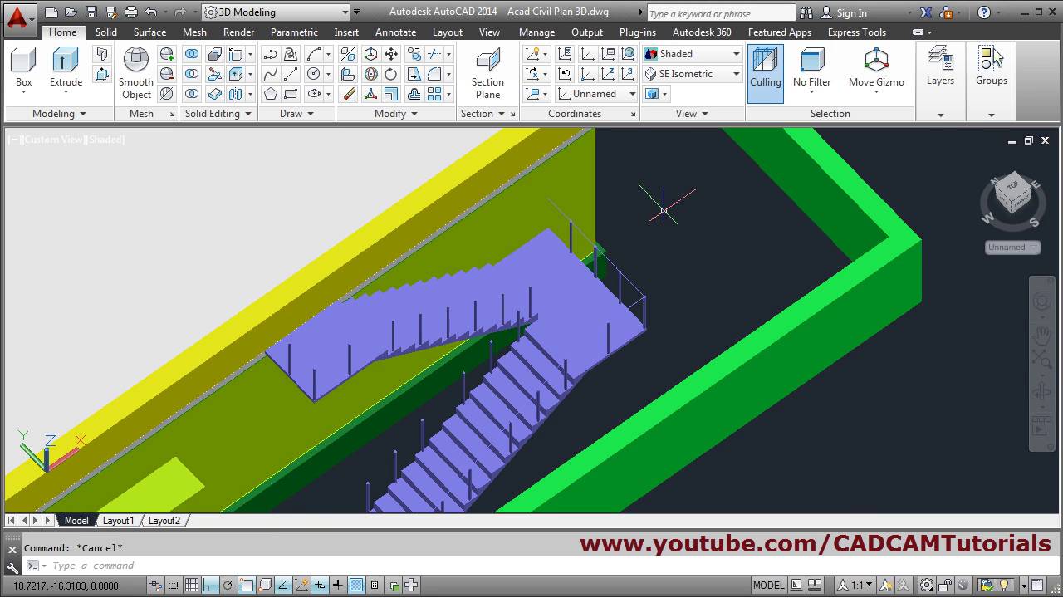
- Draw a 0.02-radius circle beside the landing as the rail profile
{"action": "middle_click_drag", "start_coordinate": [418, 415], "coordinate": [428, 440]}
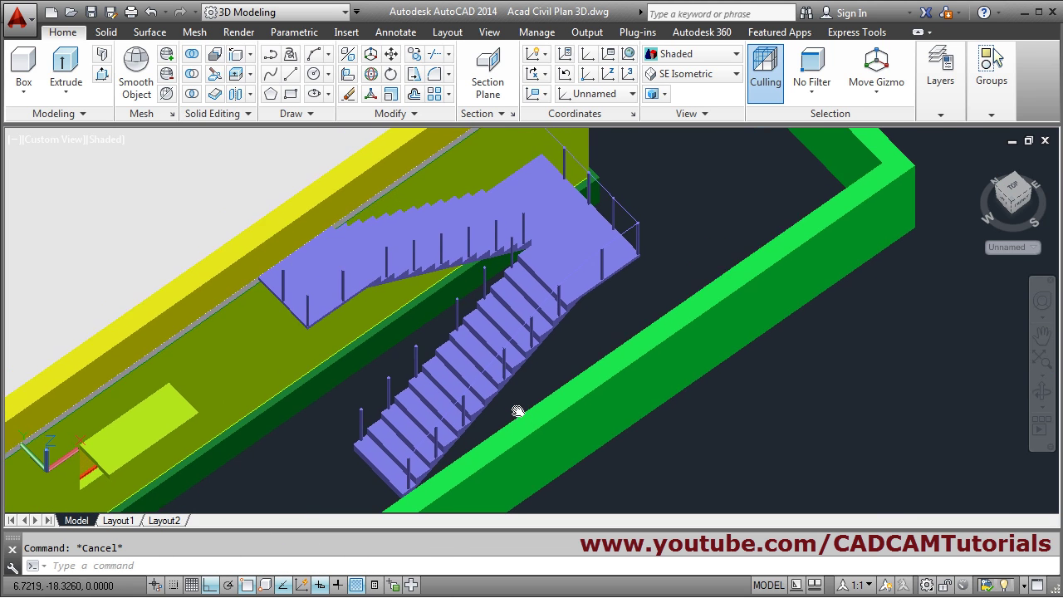
{"action": "left_click", "coordinate": [313, 74]}
{"action": "left_click", "coordinate": [722, 200]}
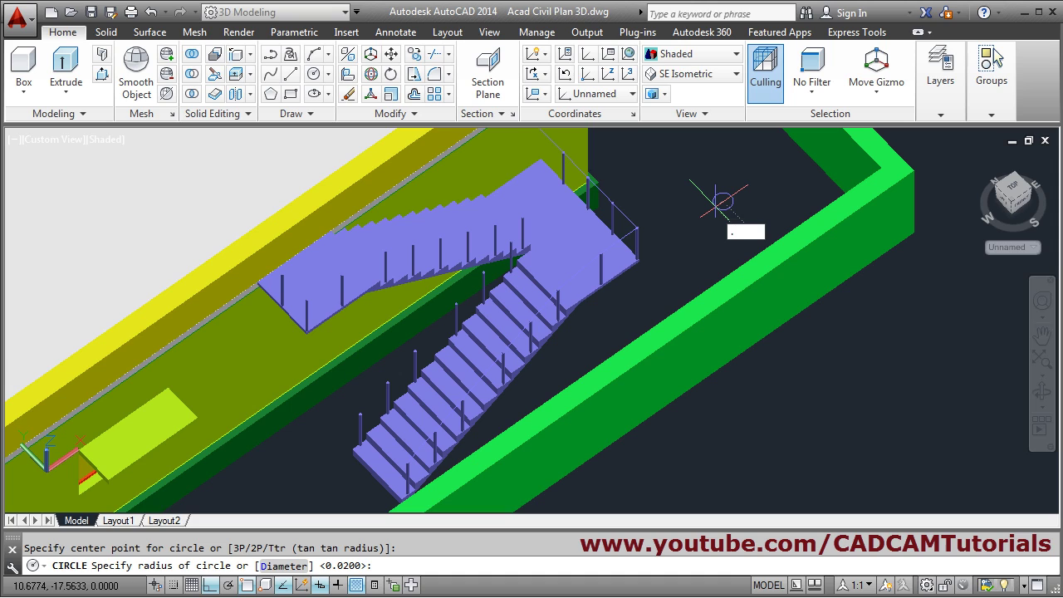
{"action": "key", "text": "Return"}
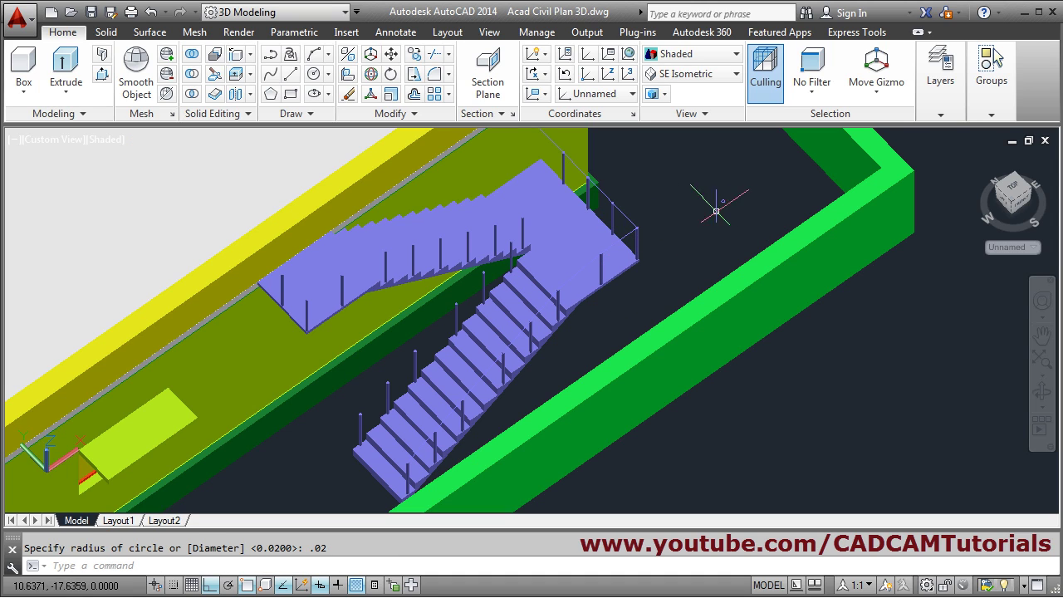
- Sweep the circle along the 3D polyline to form the solid handrail
{"action": "left_click", "coordinate": [82, 97]}
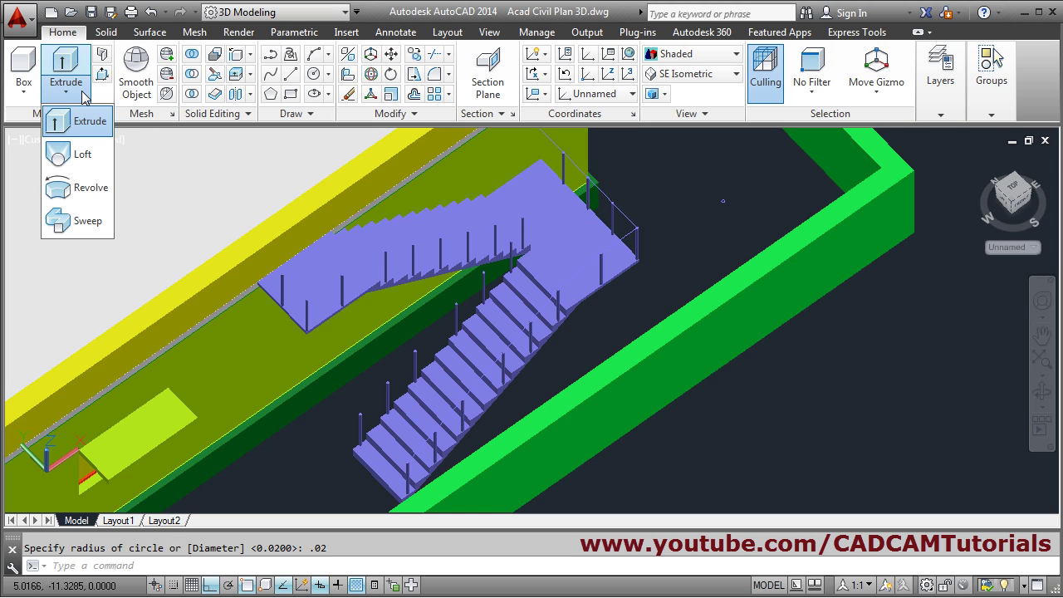
{"action": "left_click", "coordinate": [83, 220]}
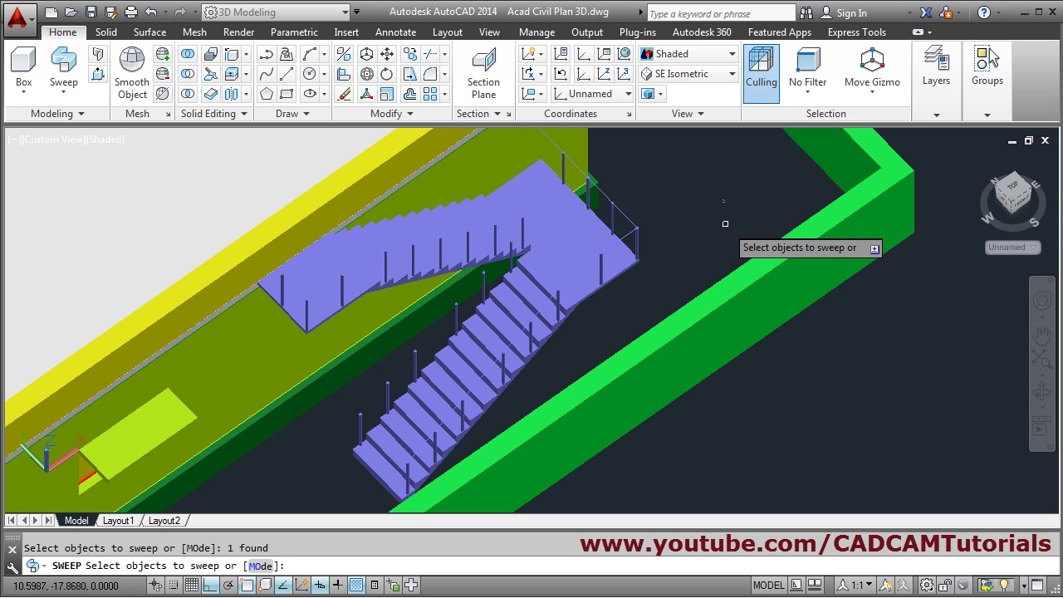
{"action": "key", "text": "Return"}
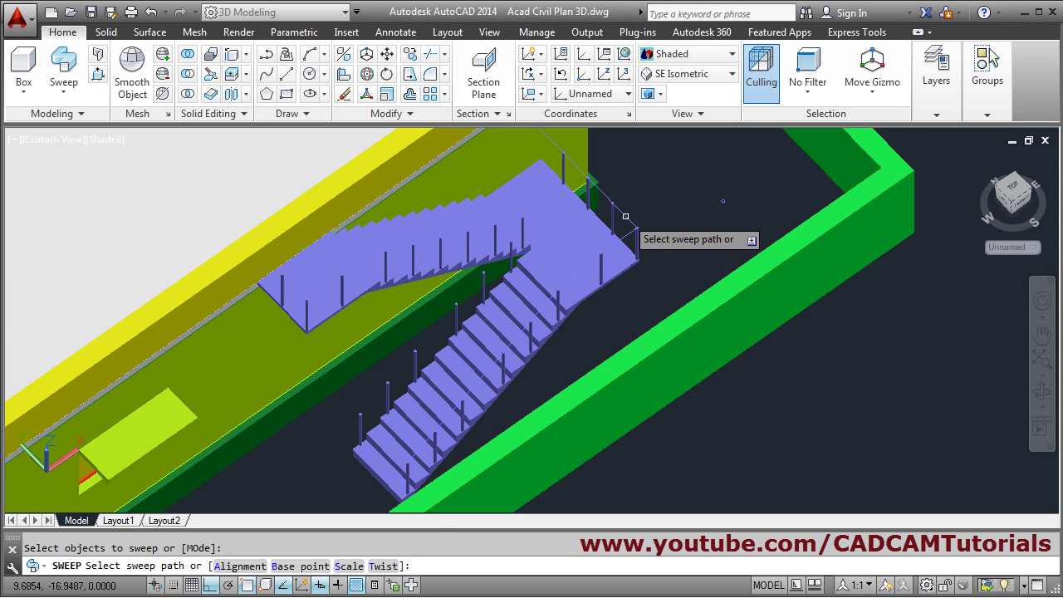
{"action": "left_click", "coordinate": [625, 217]}
{"action": "scroll", "coordinate": [676, 292], "scroll_direction": "down", "scroll_amount": 3}
{"action": "middle_click_drag", "start_coordinate": [641, 294], "coordinate": [593, 237], "text": "shift"}
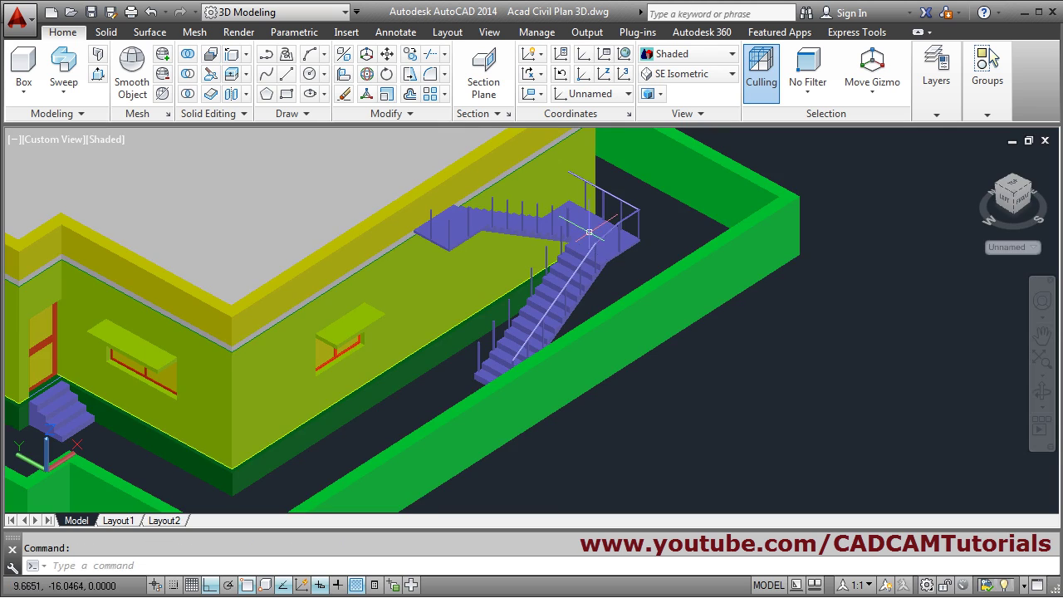
{"action": "scroll", "coordinate": [534, 308], "scroll_direction": "up", "scroll_amount": 4}
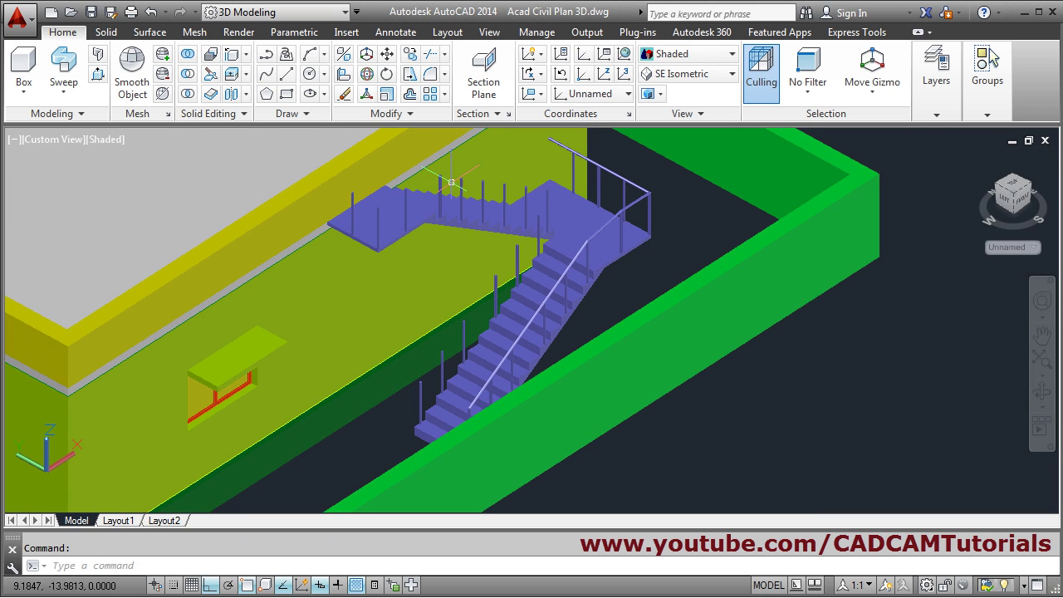
- Draw a second 3D polyline from the stair's foot across the opposite post tops
{"action": "left_click", "coordinate": [286, 54]}
{"action": "scroll", "coordinate": [452, 340], "scroll_direction": "up", "scroll_amount": 3}
{"action": "left_click", "coordinate": [387, 454]}
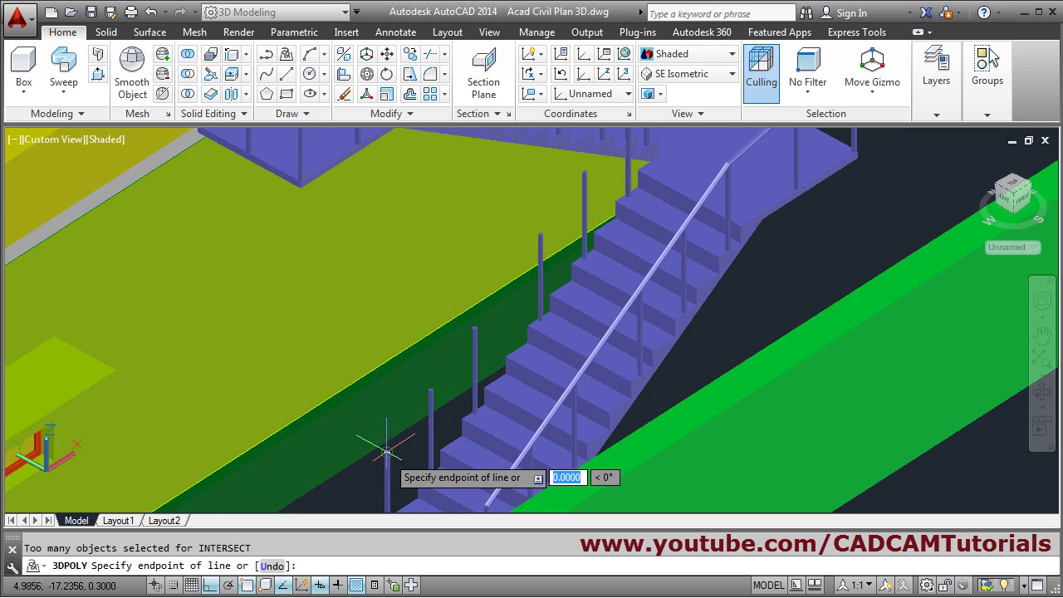
{"action": "scroll", "coordinate": [561, 332], "scroll_direction": "down", "scroll_amount": 3}
{"action": "scroll", "coordinate": [527, 344], "scroll_direction": "up", "scroll_amount": 5}
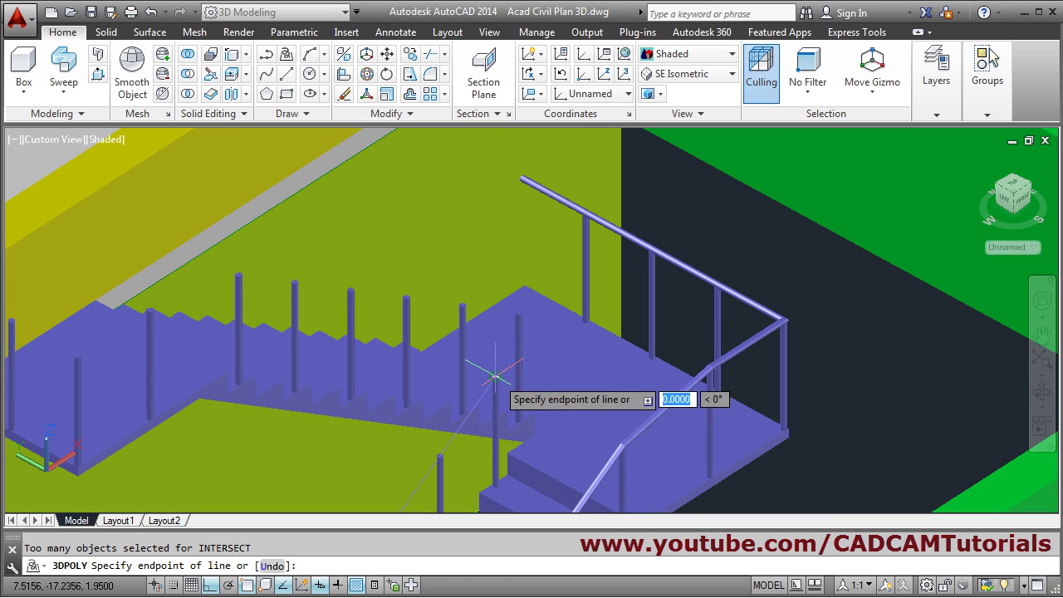
{"action": "left_click", "coordinate": [547, 320]}
{"action": "scroll", "coordinate": [596, 345], "scroll_direction": "down", "scroll_amount": 3}
{"action": "middle_click_drag", "start_coordinate": [603, 360], "coordinate": [752, 402]}
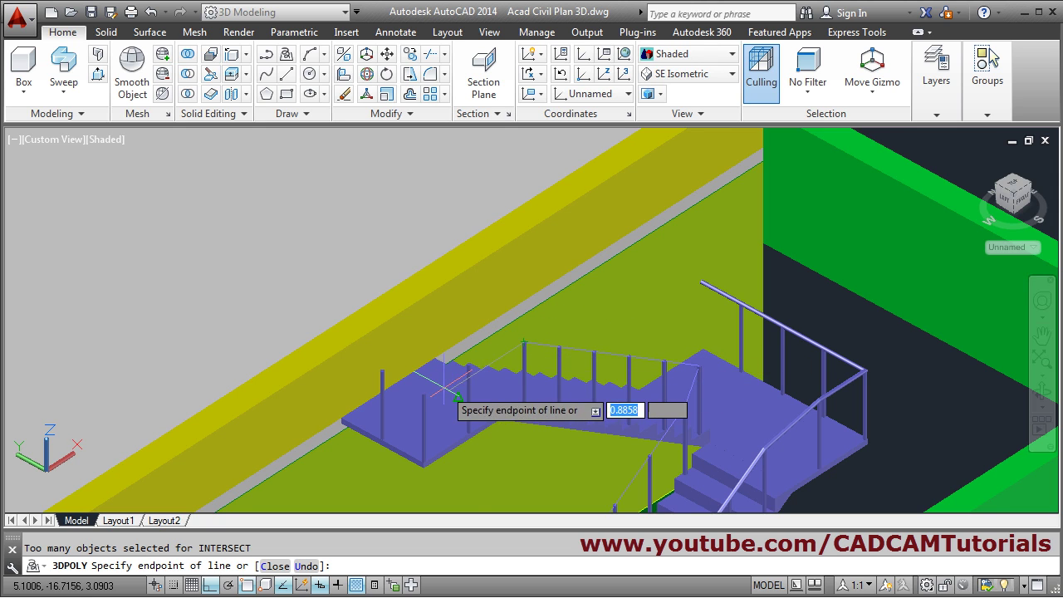
{"action": "scroll", "coordinate": [444, 380], "scroll_direction": "up", "scroll_amount": 3}
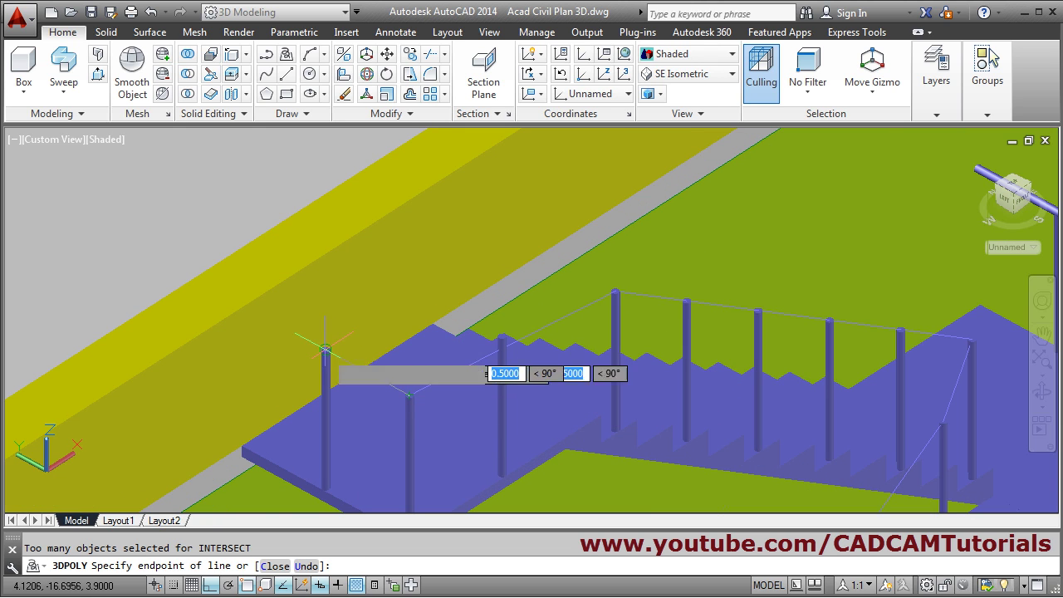
{"action": "scroll", "coordinate": [452, 343], "scroll_direction": "down", "scroll_amount": 6}
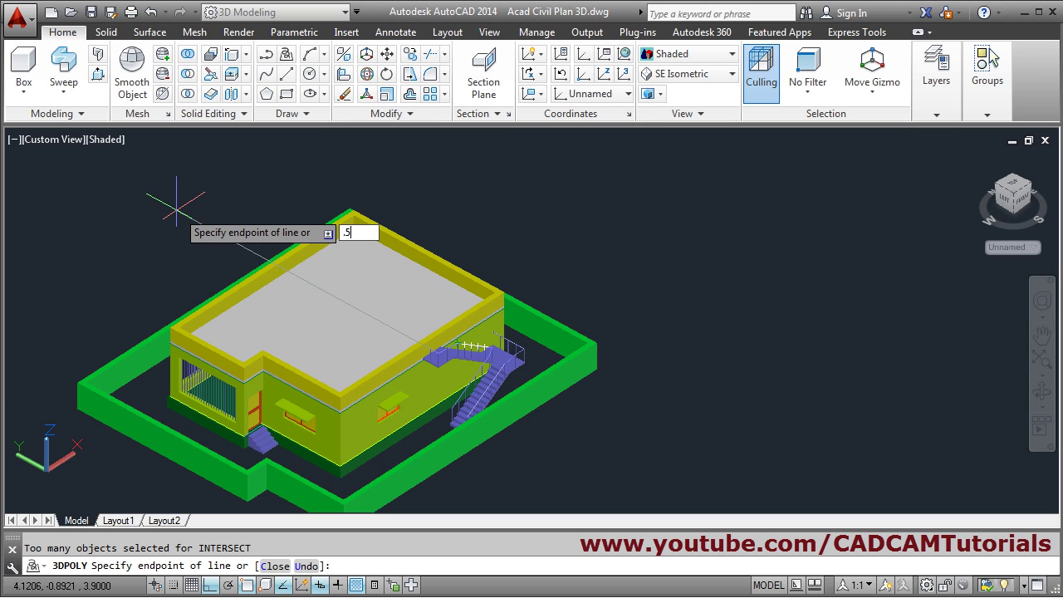
{"action": "key", "text": "Return"}
{"action": "key", "text": "Escape"}
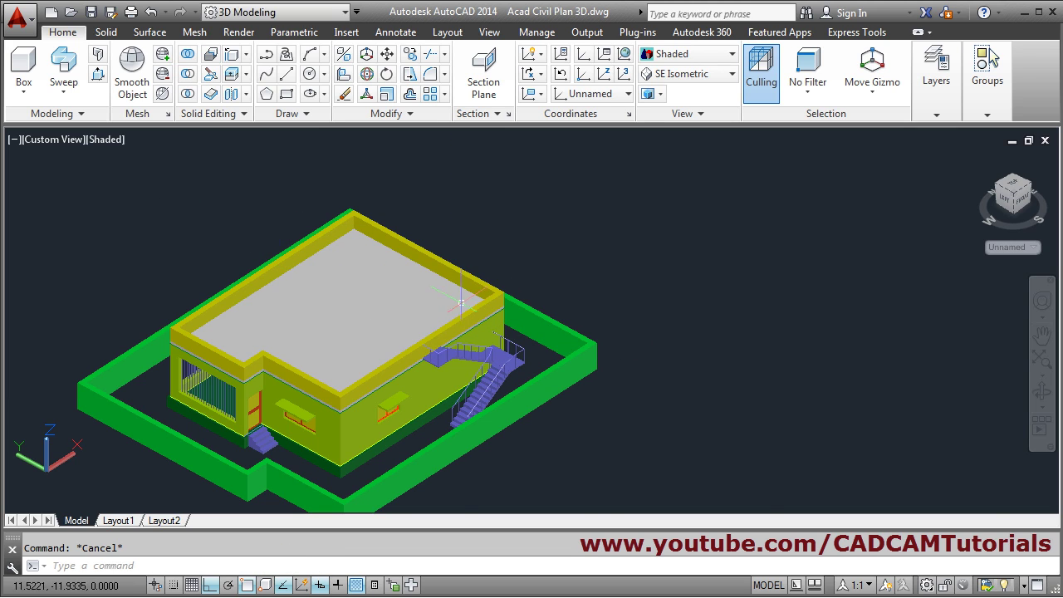
{"action": "scroll", "coordinate": [453, 365], "scroll_direction": "up", "scroll_amount": 8}
{"action": "middle_click_drag", "start_coordinate": [427, 405], "coordinate": [352, 264]}
{"action": "scroll", "coordinate": [352, 264], "scroll_direction": "down", "scroll_amount": 3}
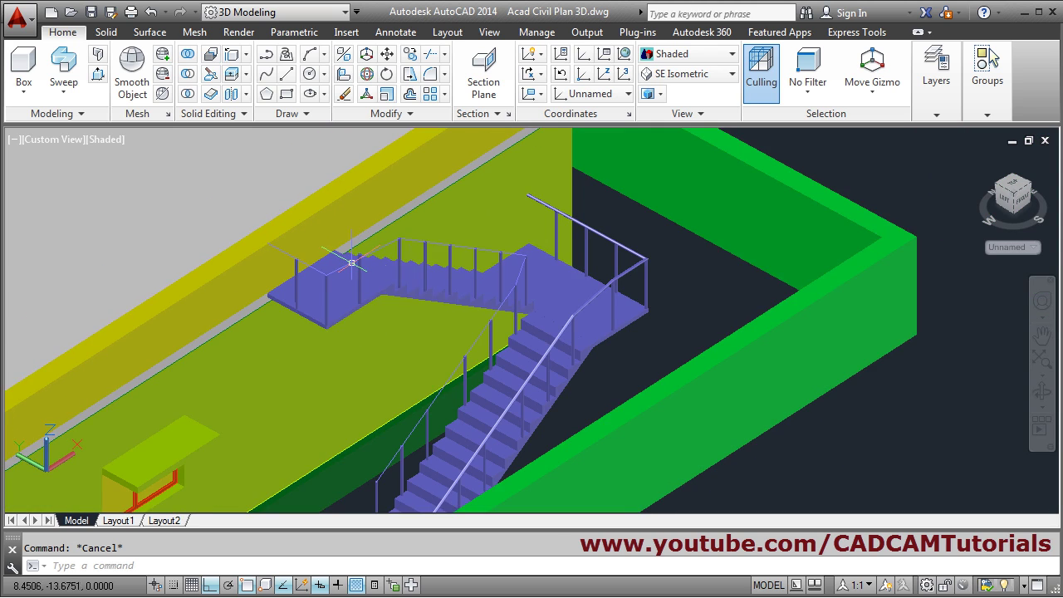
{"action": "middle_click_drag", "start_coordinate": [490, 287], "coordinate": [420, 285]}
- Start a 0.02-radius profile circle (C) centred beside the stairs
{"action": "type", "text": "c"}
{"action": "key", "text": "Return"}
{"action": "left_click", "coordinate": [647, 276]}
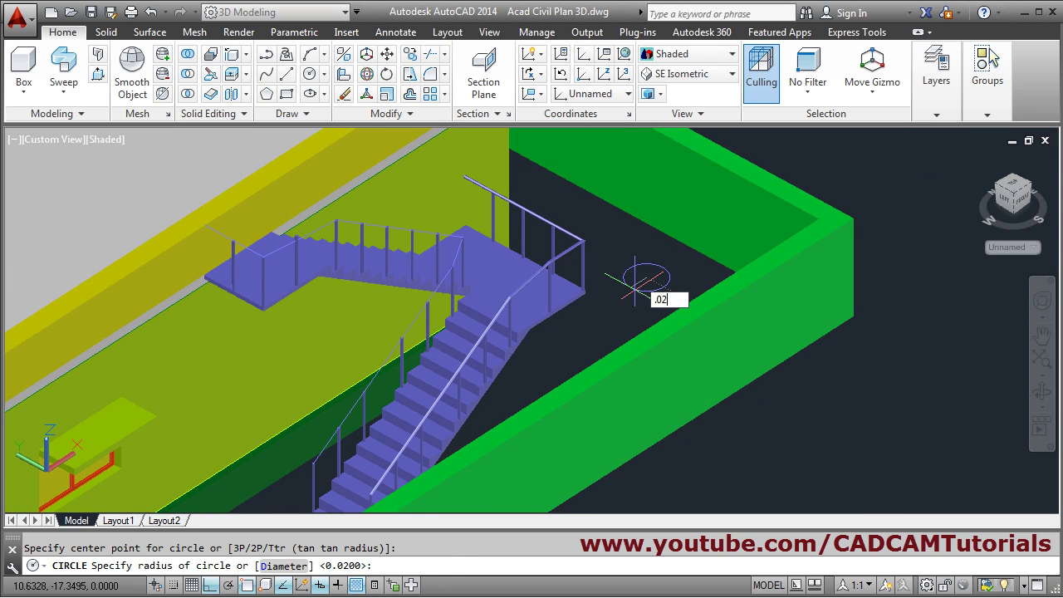
- Sweep the 0.02-radius circle along the 3D polyline over the opposite post tops, then orbit to inspect
{"action": "key", "text": "Return"}
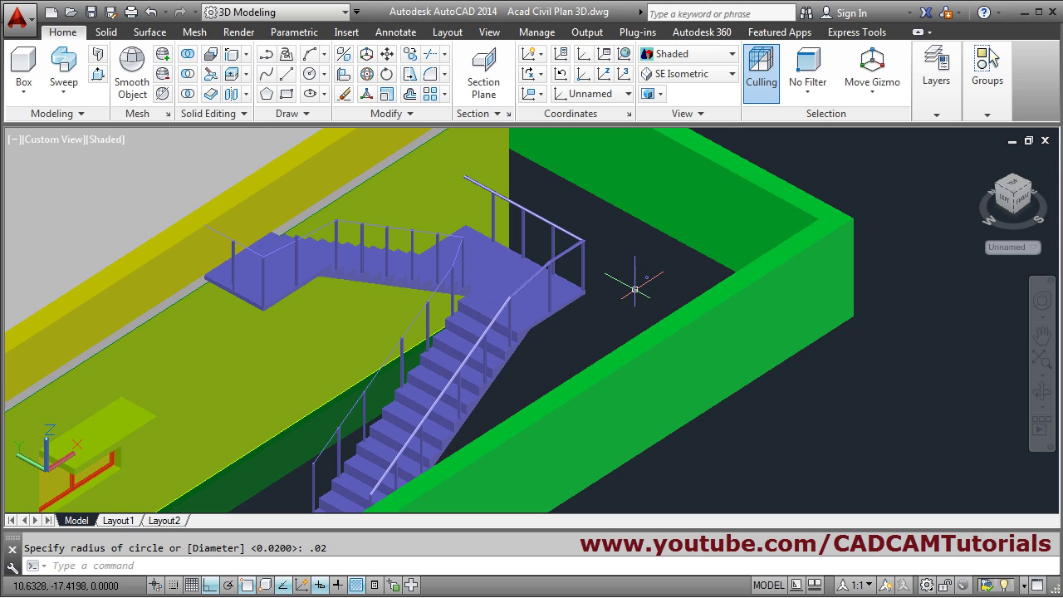
{"action": "left_click", "coordinate": [66, 68]}
{"action": "left_click", "coordinate": [647, 277]}
{"action": "key", "text": "Return"}
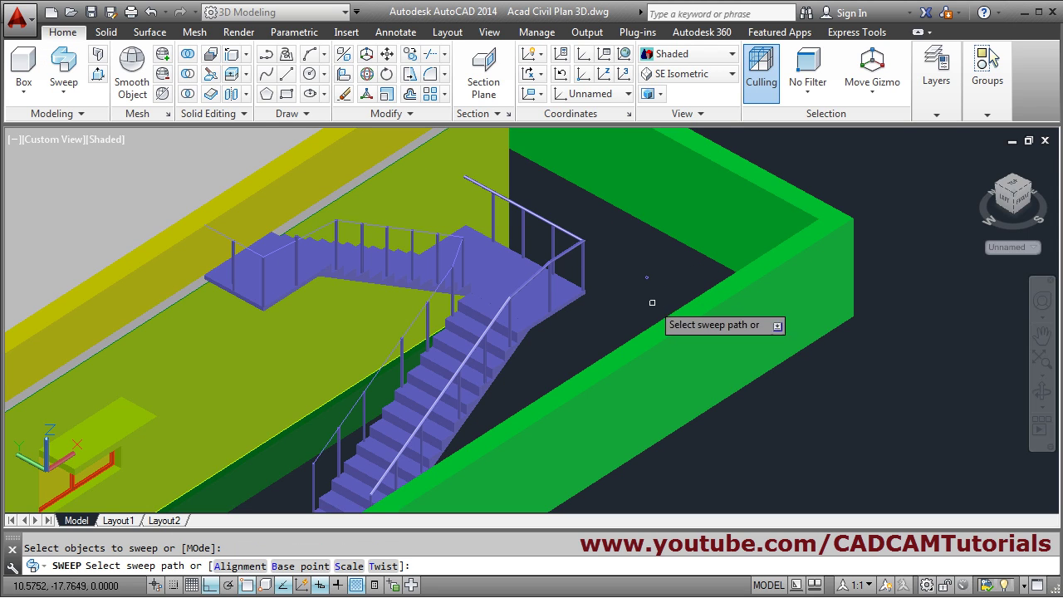
{"action": "left_click", "coordinate": [400, 226]}
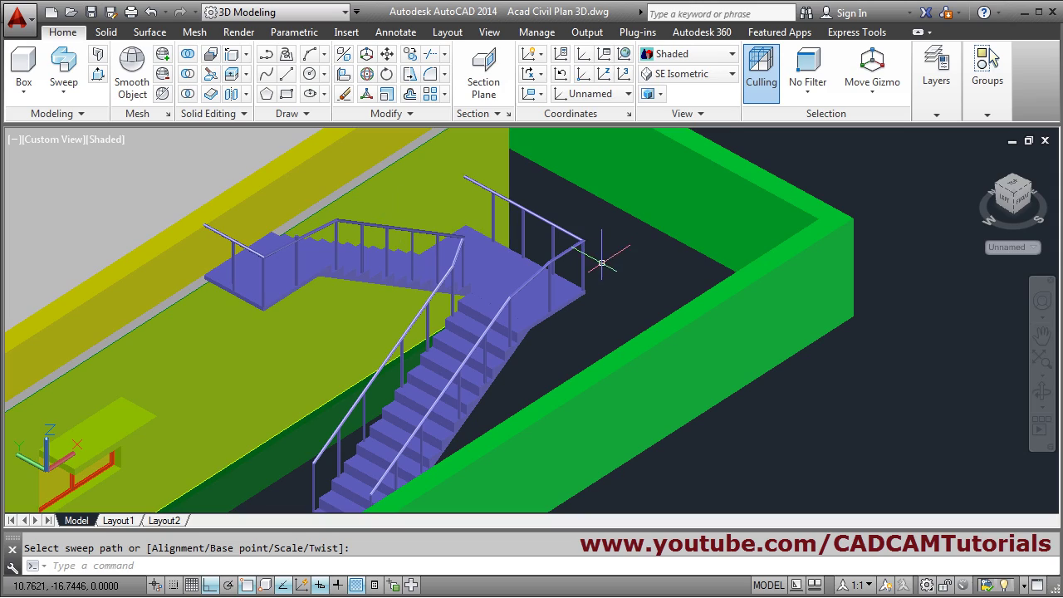
{"action": "middle_click_drag", "start_coordinate": [600, 286], "coordinate": [397, 334], "text": "shift"}
{"action": "scroll", "coordinate": [240, 278], "scroll_direction": "up", "scroll_amount": 5}
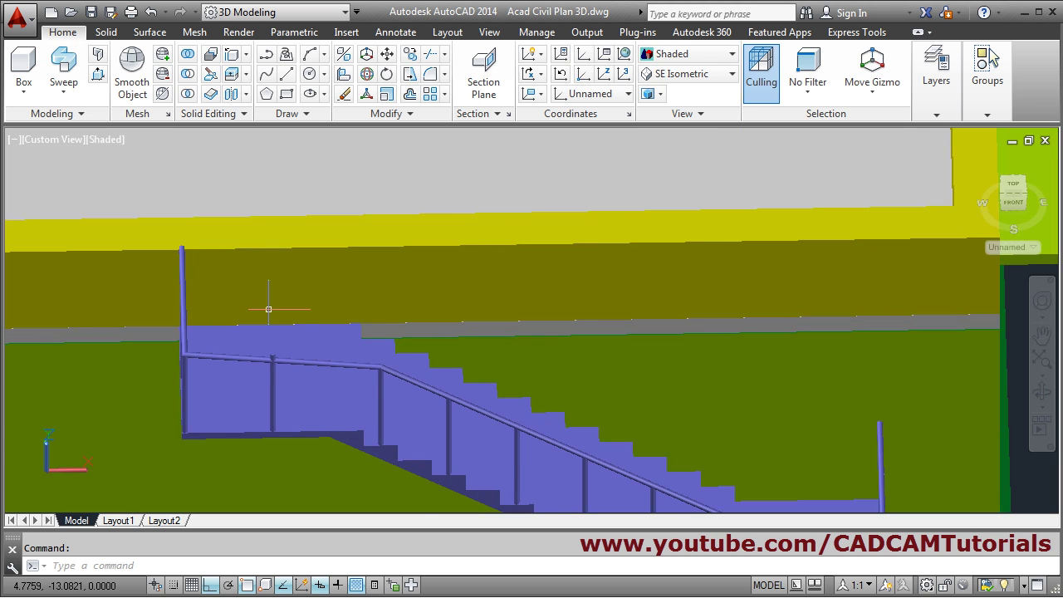
{"action": "middle_click_drag", "start_coordinate": [268, 309], "coordinate": [318, 322], "text": "shift"}
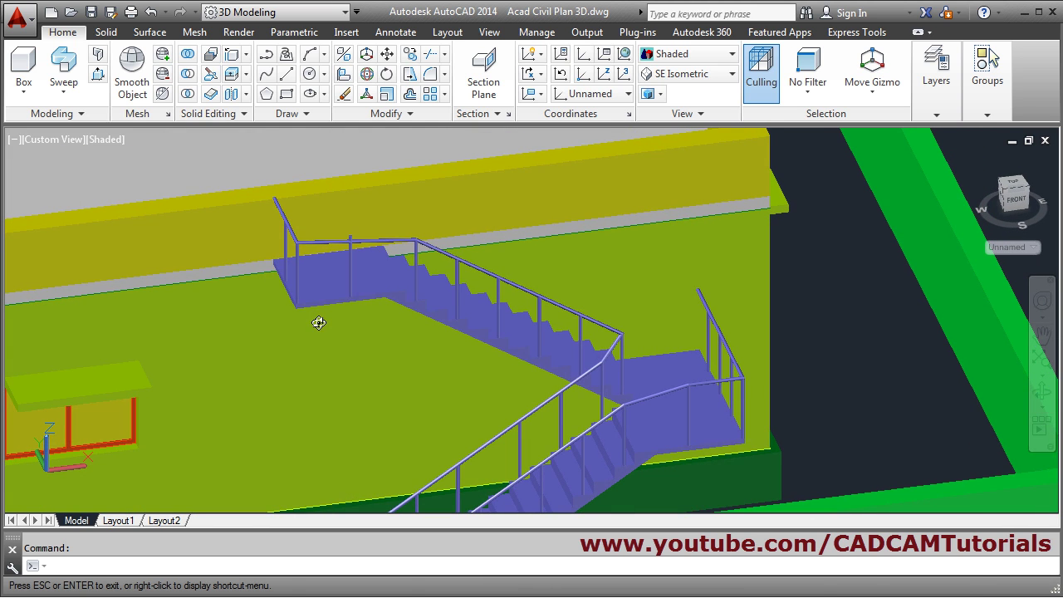
{"action": "scroll", "coordinate": [318, 322], "scroll_direction": "up", "scroll_amount": 3}
{"action": "middle_click_drag", "start_coordinate": [347, 249], "coordinate": [330, 340]}
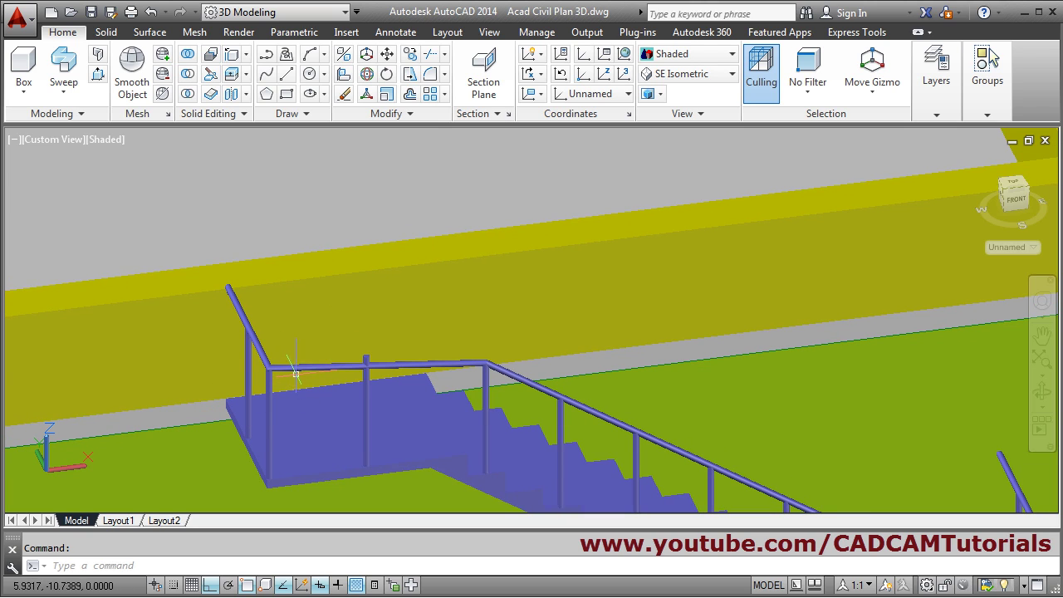
- Draw a vertical line from one upper landing corner upward past the roof edge
{"action": "left_click", "coordinate": [286, 81]}
{"action": "scroll", "coordinate": [235, 404], "scroll_direction": "up", "scroll_amount": 2}
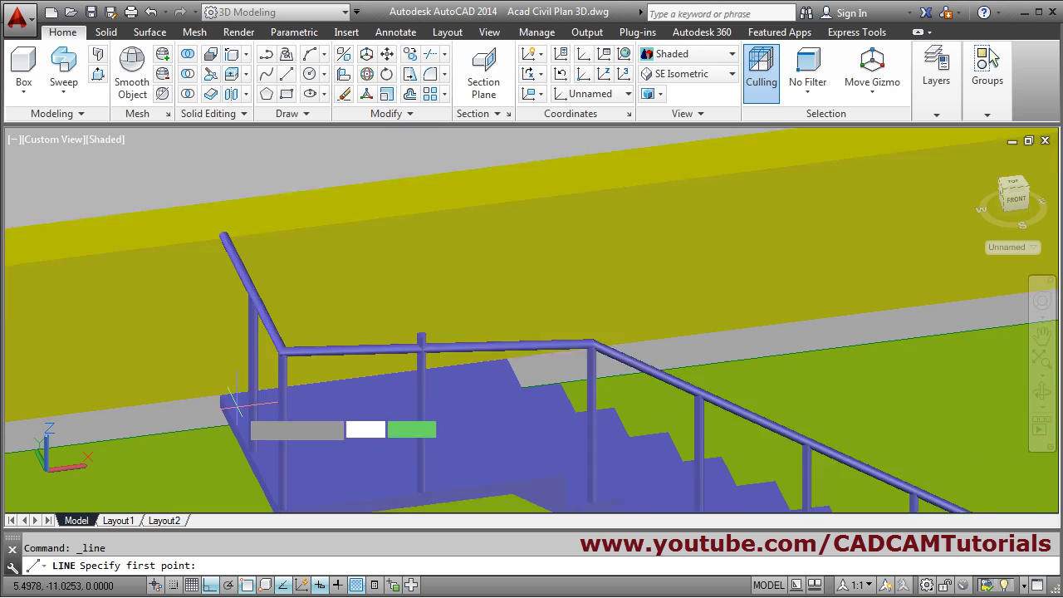
{"action": "scroll", "coordinate": [237, 404], "scroll_direction": "up", "scroll_amount": 2}
{"action": "left_click", "coordinate": [216, 320]}
{"action": "scroll", "coordinate": [224, 241], "scroll_direction": "down", "scroll_amount": 4}
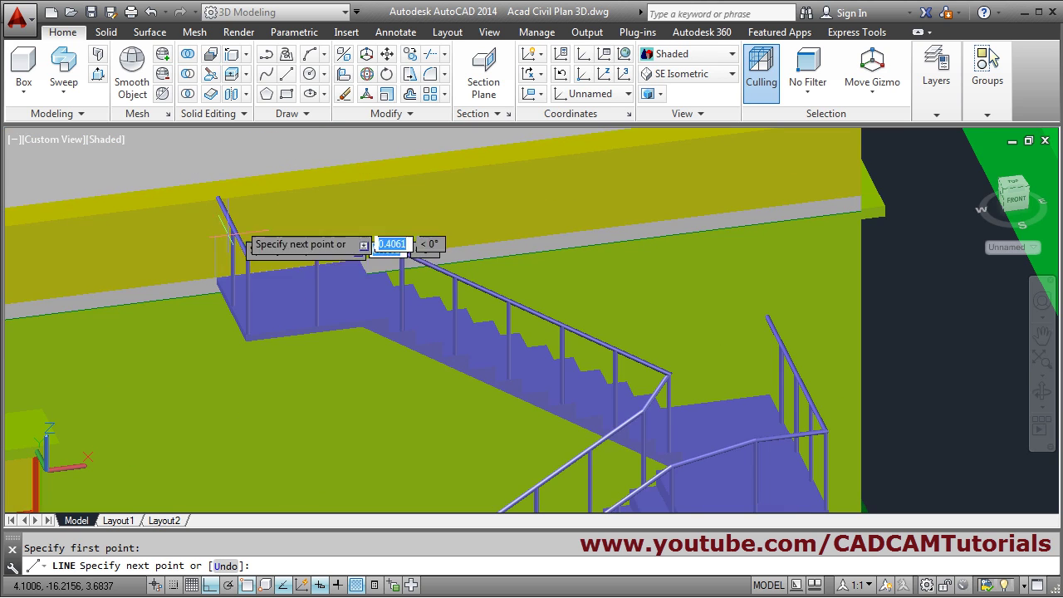
{"action": "middle_click_drag", "start_coordinate": [224, 233], "coordinate": [244, 340]}
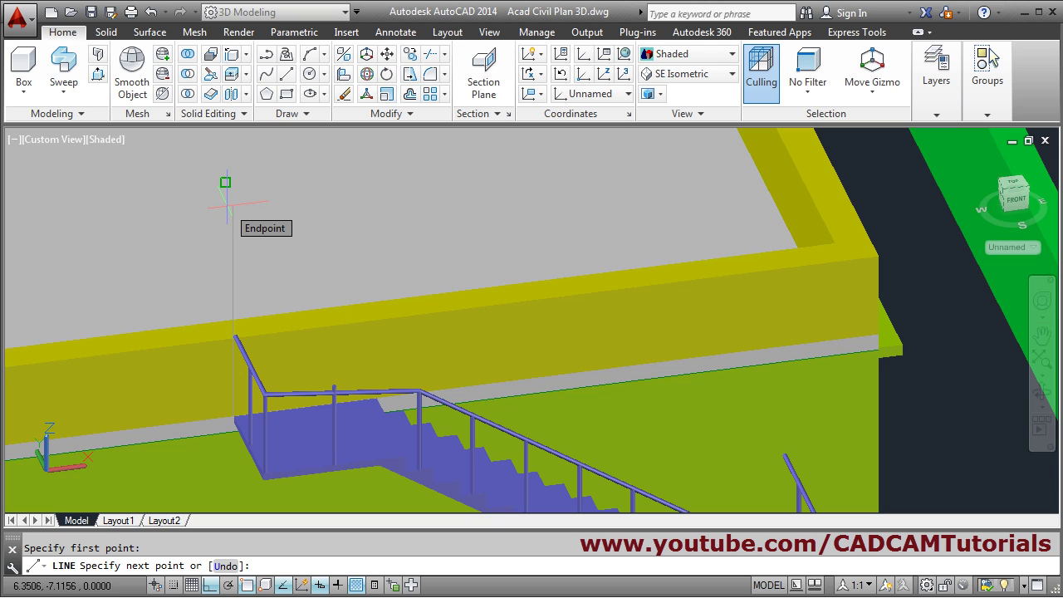
{"action": "scroll", "coordinate": [226, 202], "scroll_direction": "down", "scroll_amount": 5}
{"action": "middle_click_drag", "start_coordinate": [226, 201], "coordinate": [240, 264]}
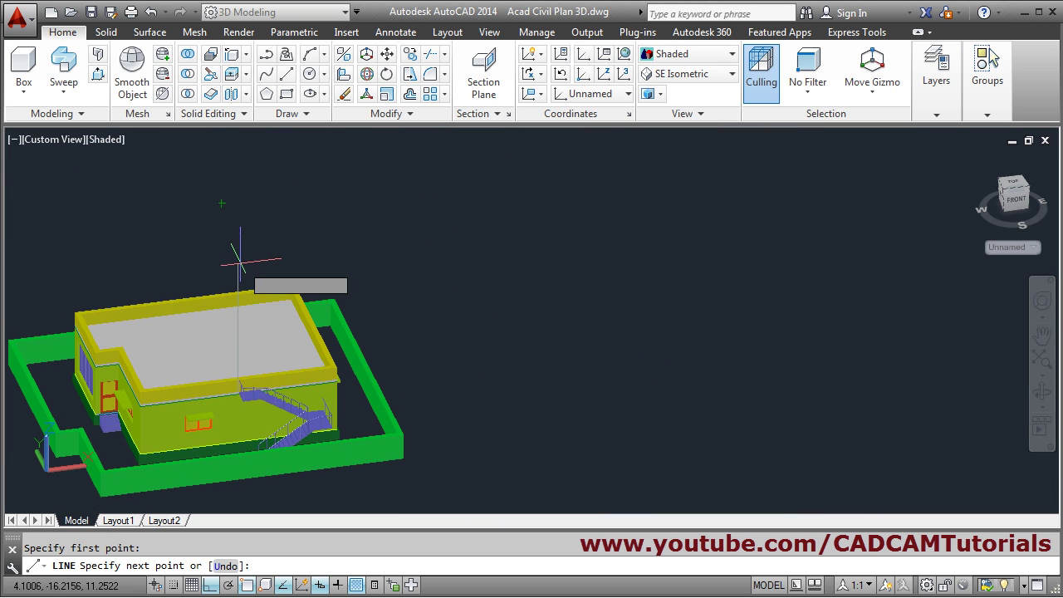
{"action": "key", "text": "Return"}
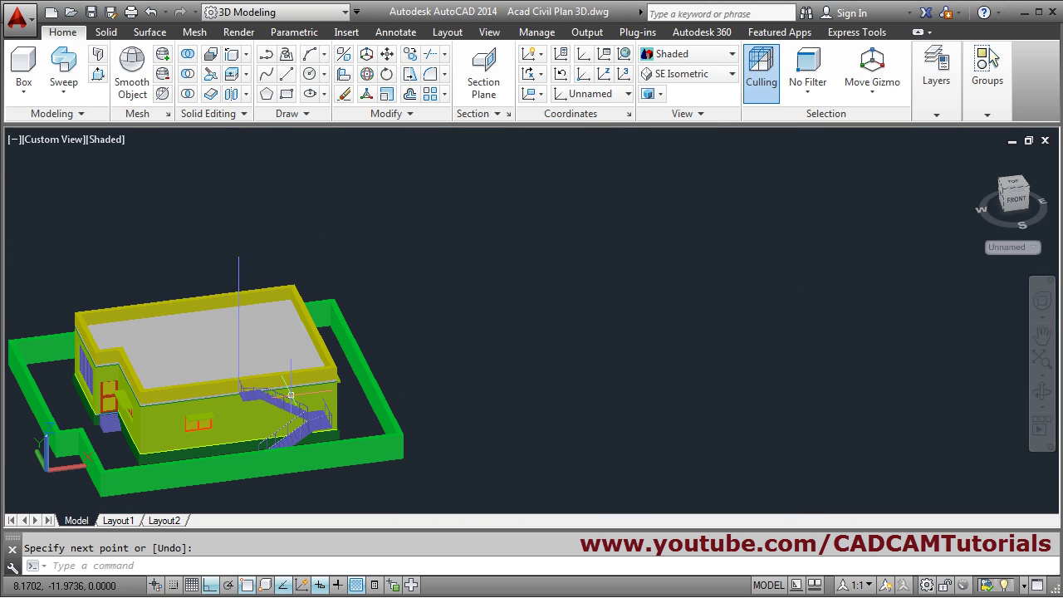
{"action": "scroll", "coordinate": [255, 398], "scroll_direction": "up", "scroll_amount": 5}
{"action": "scroll", "coordinate": [266, 387], "scroll_direction": "up", "scroll_amount": 3}
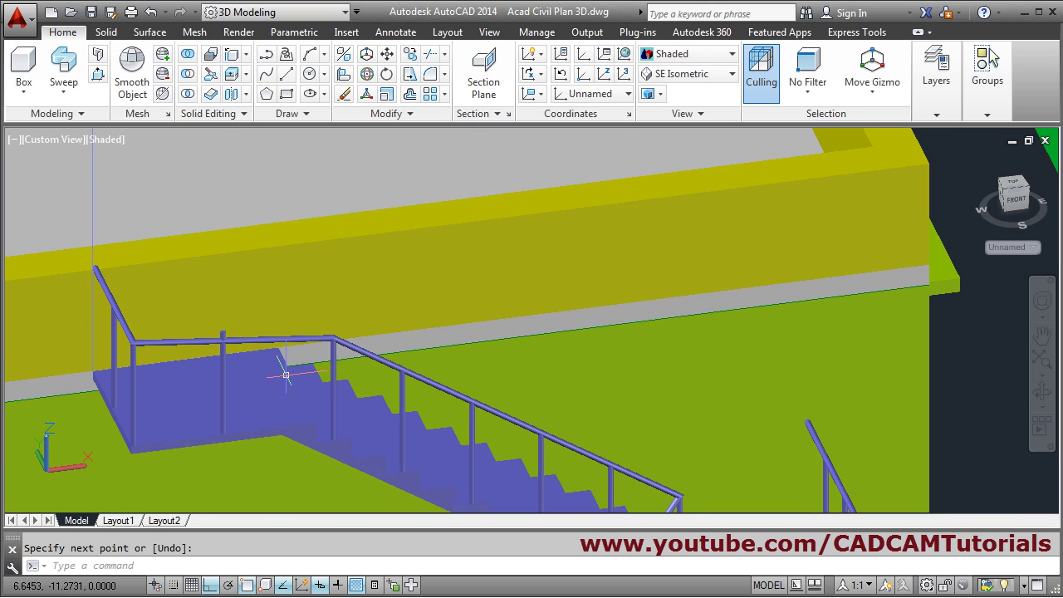
{"action": "scroll", "coordinate": [230, 346], "scroll_direction": "up", "scroll_amount": 3}
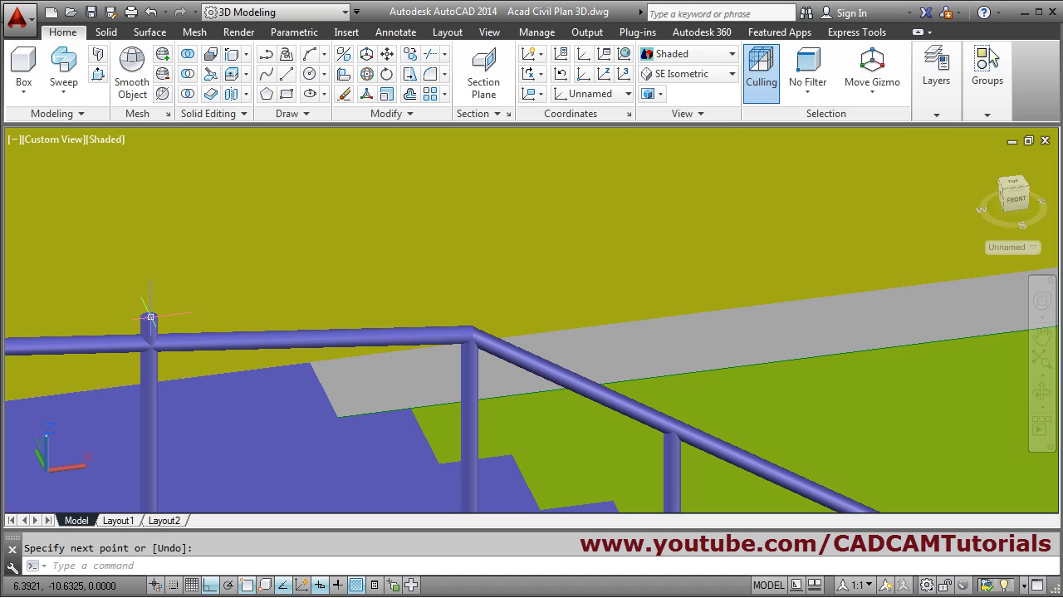
{"action": "scroll", "coordinate": [150, 317], "scroll_direction": "down", "scroll_amount": 3}
{"action": "scroll", "coordinate": [263, 320], "scroll_direction": "up", "scroll_amount": 3}
{"action": "scroll", "coordinate": [376, 353], "scroll_direction": "down", "scroll_amount": 3}
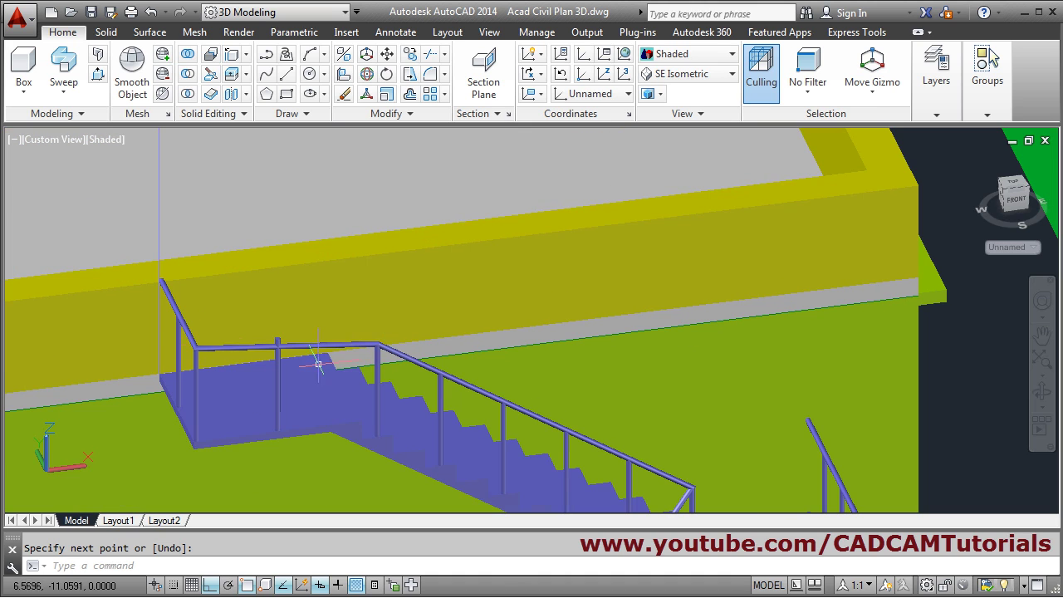
{"action": "scroll", "coordinate": [379, 345], "scroll_direction": "up", "scroll_amount": 3}
{"action": "scroll", "coordinate": [252, 382], "scroll_direction": "up", "scroll_amount": 1}
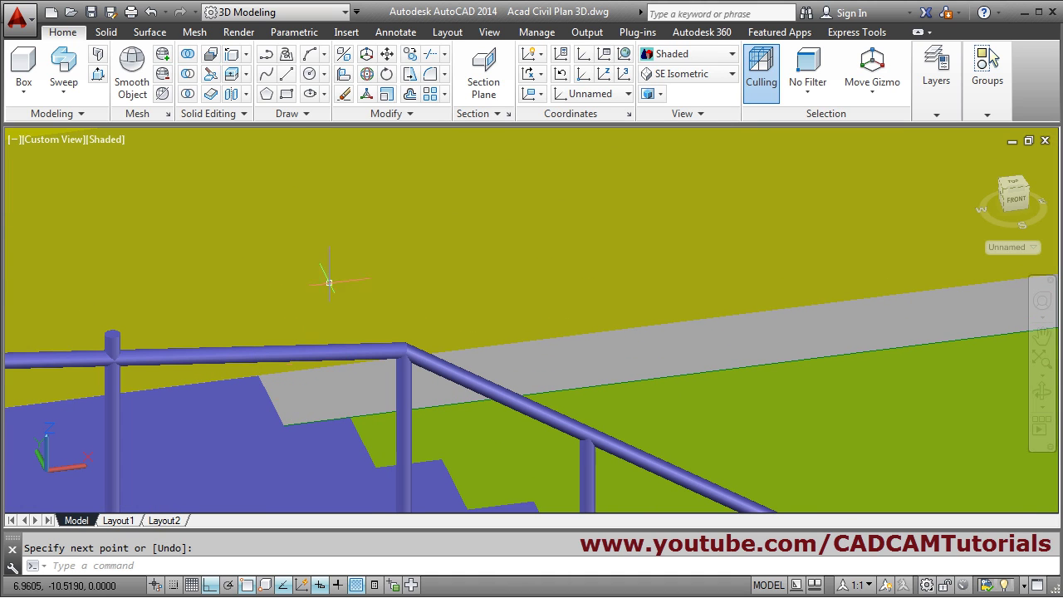
- Draw the second vertical line from the landing's other corner up above the roof
{"action": "left_click", "coordinate": [286, 76]}
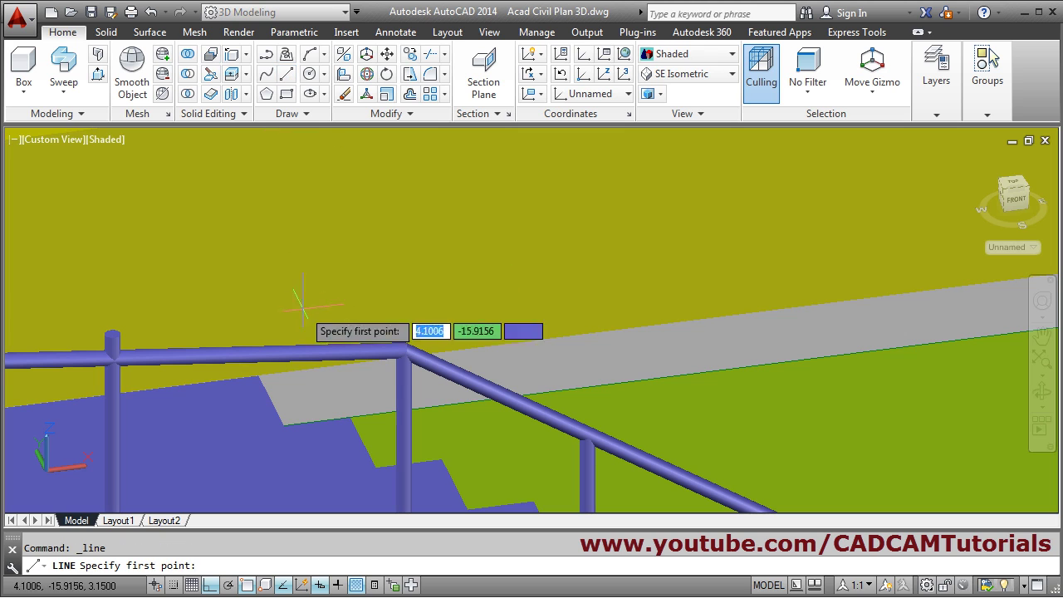
{"action": "left_click", "coordinate": [257, 375]}
{"action": "scroll", "coordinate": [309, 309], "scroll_direction": "down", "scroll_amount": 6}
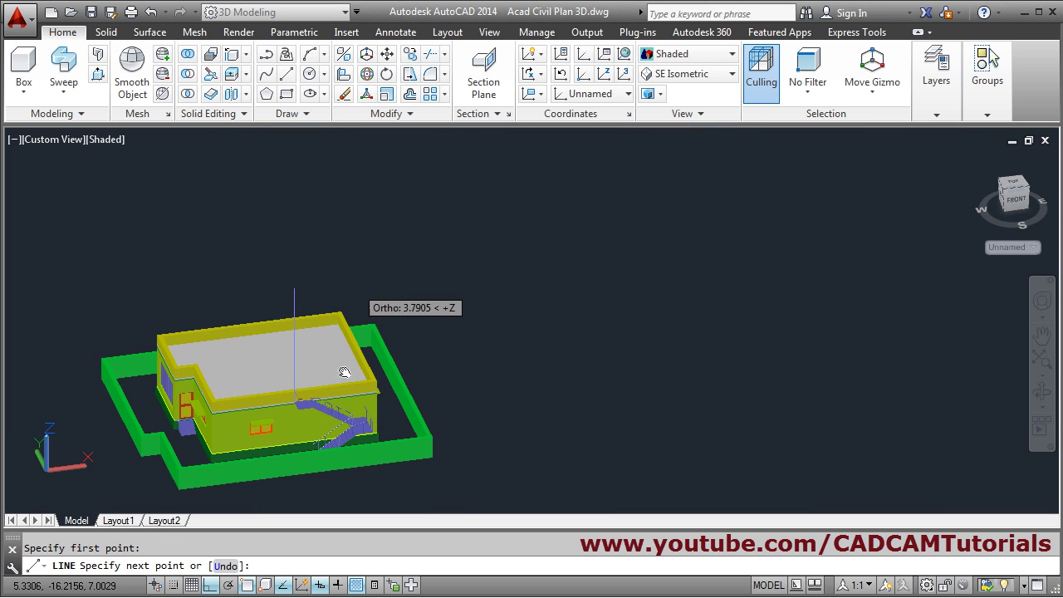
{"action": "left_click", "coordinate": [309, 309]}
{"action": "key", "text": "Return"}
{"action": "scroll", "coordinate": [317, 396], "scroll_direction": "up", "scroll_amount": 6}
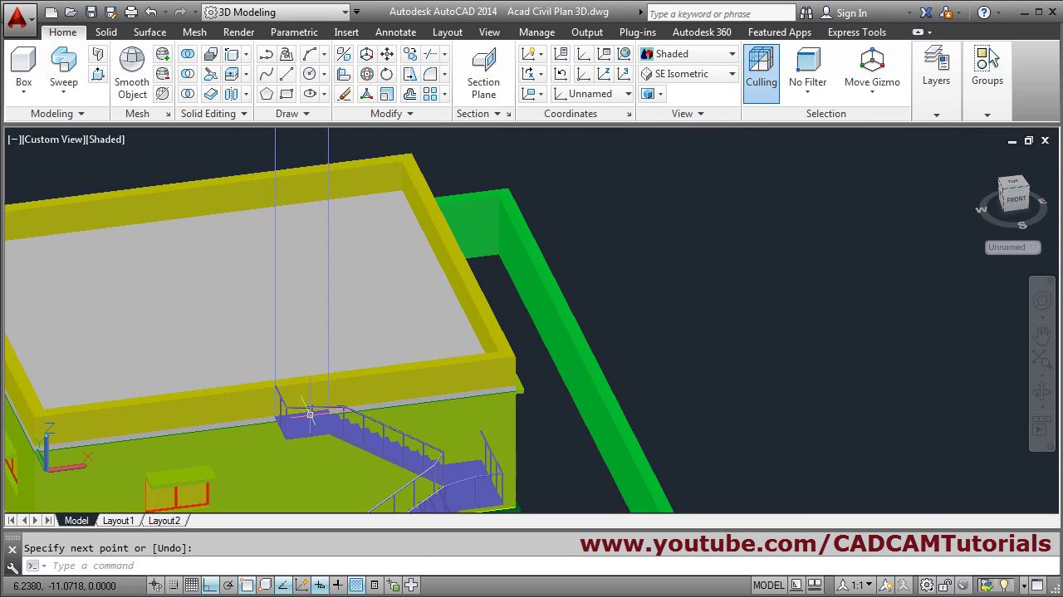
- Presspull the area between the two guide lines by 0.3
{"action": "left_click", "coordinate": [98, 77]}
{"action": "left_click", "coordinate": [262, 390]}
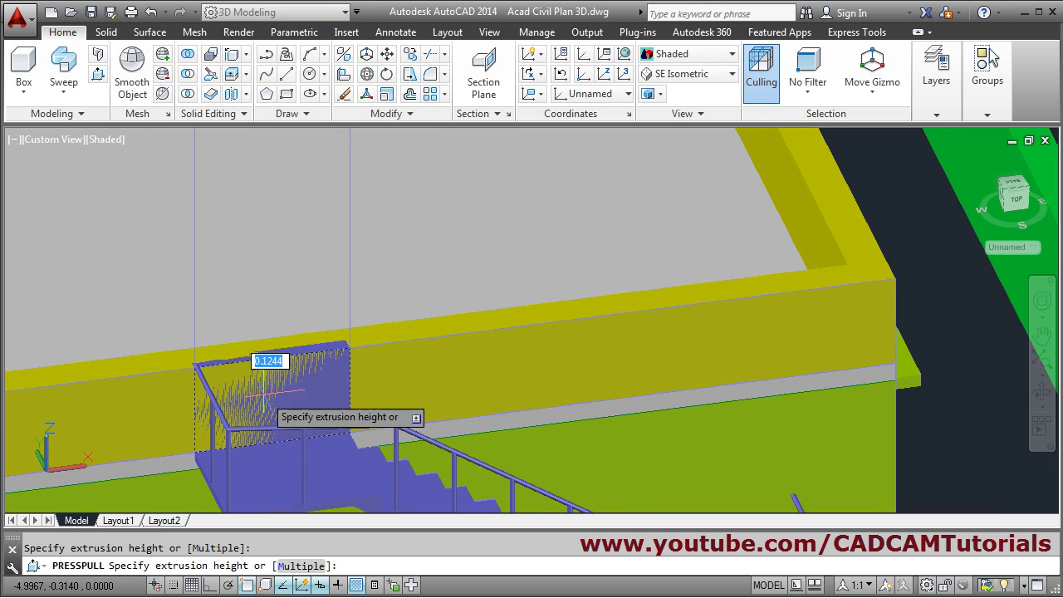
{"action": "type", "text": "."}
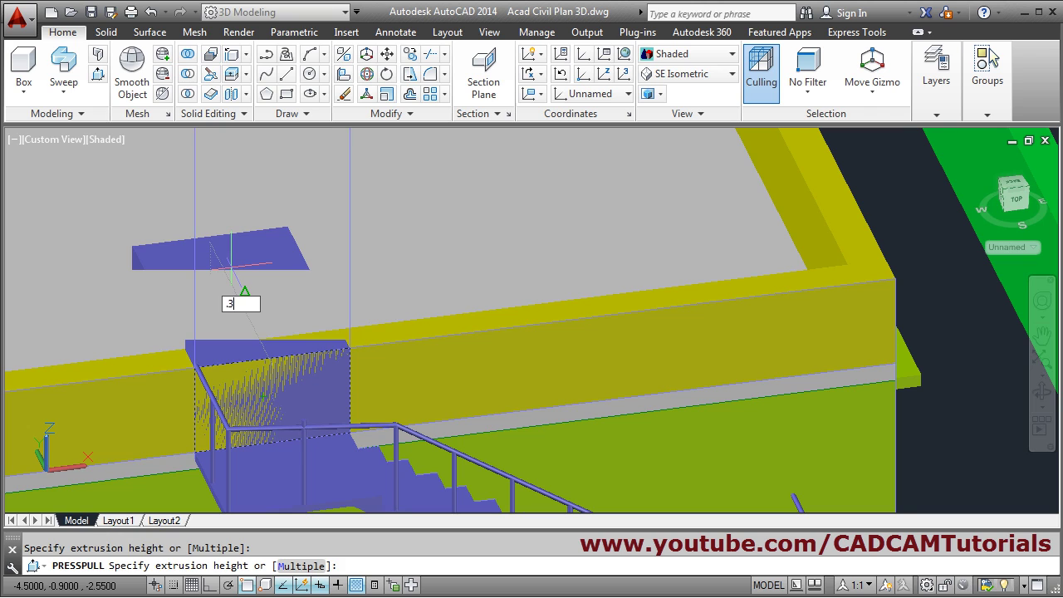
{"action": "type", "text": "3"}
{"action": "key", "text": "Return"}
{"action": "key", "text": "Escape"}
{"action": "scroll", "coordinate": [340, 367], "scroll_direction": "down", "scroll_amount": 6}
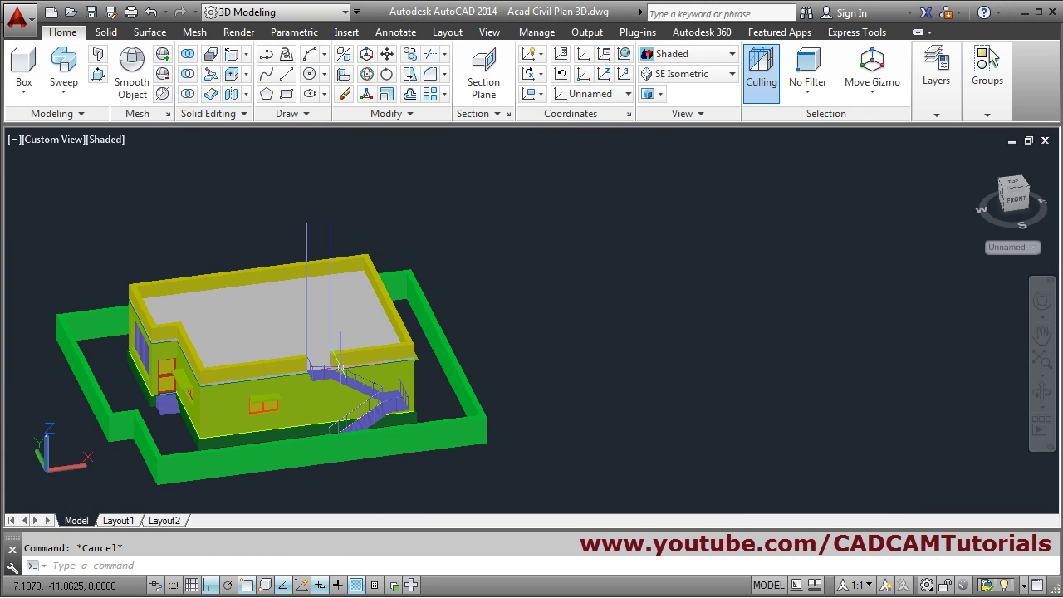
- Erase the two vertical guide lines with a selection window
{"action": "key", "text": "Return"}
{"action": "left_click", "coordinate": [361, 212]}
{"action": "left_click", "coordinate": [284, 240]}
{"action": "key", "text": "Return"}
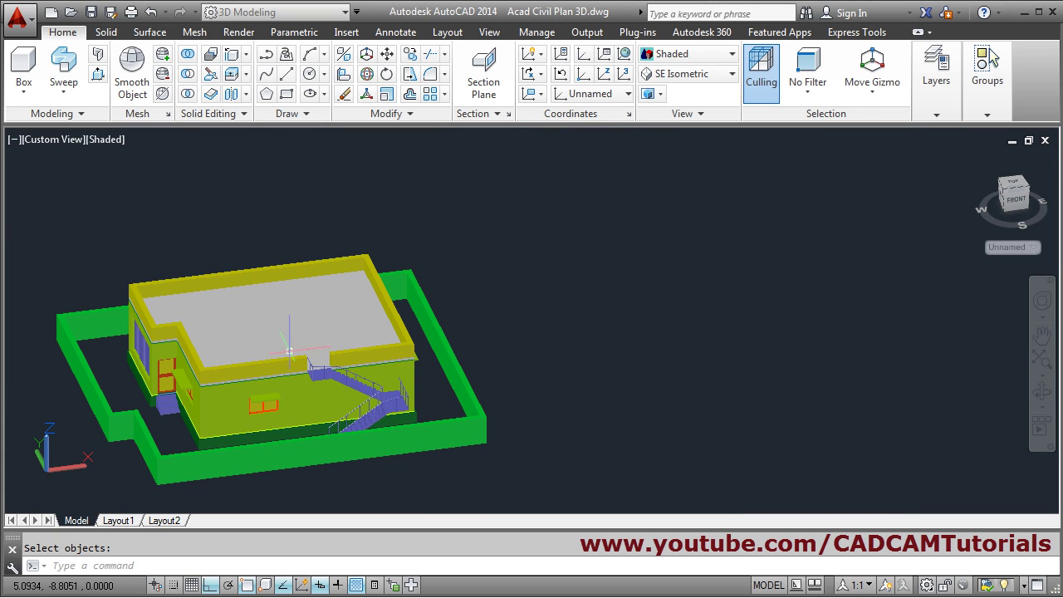
- Orbit the stairs into the middle of the view and show the drawing's layer list
{"action": "middle_click_drag", "start_coordinate": [309, 394], "coordinate": [335, 390], "text": "shift"}
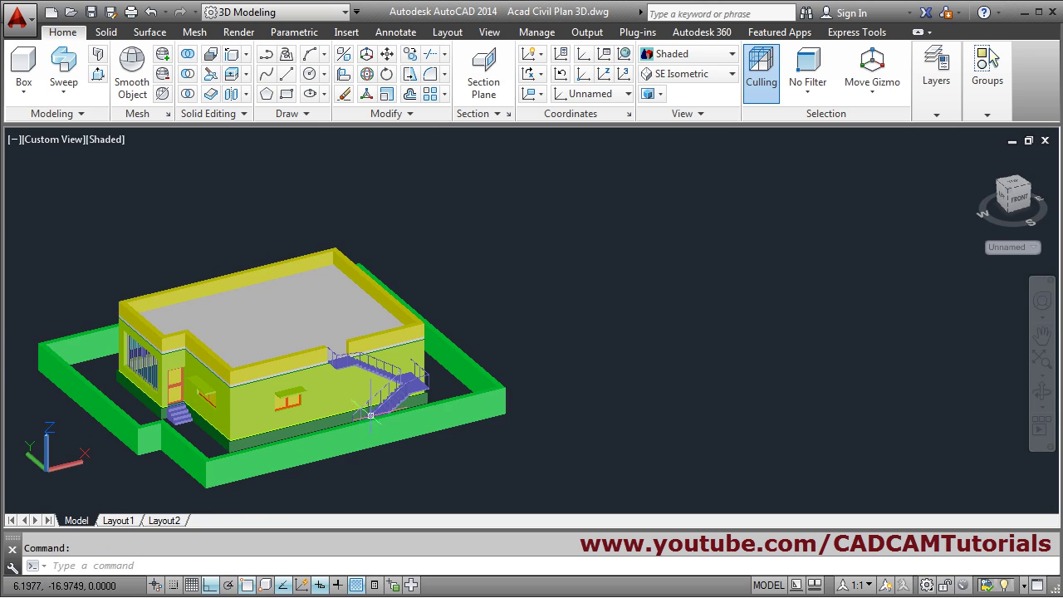
{"action": "scroll", "coordinate": [365, 405], "scroll_direction": "up", "scroll_amount": 3}
{"action": "scroll", "coordinate": [365, 404], "scroll_direction": "up", "scroll_amount": 3}
{"action": "middle_click_drag", "start_coordinate": [498, 370], "coordinate": [517, 382], "text": "shift"}
{"action": "scroll", "coordinate": [654, 398], "scroll_direction": "up", "scroll_amount": 2}
{"action": "middle_click_drag", "start_coordinate": [528, 343], "coordinate": [564, 386]}
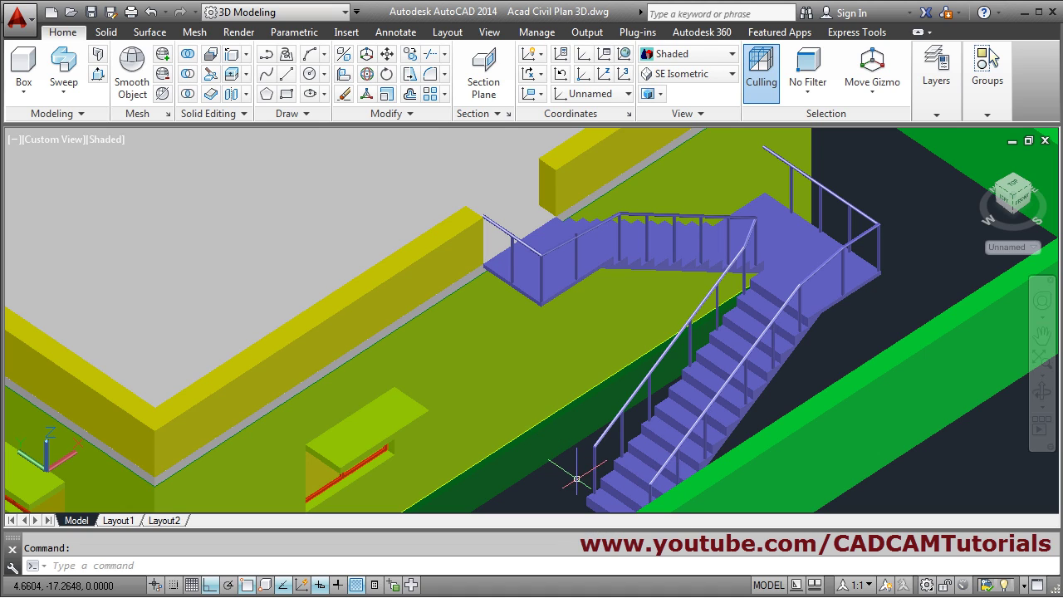
{"action": "left_click", "coordinate": [946, 95]}
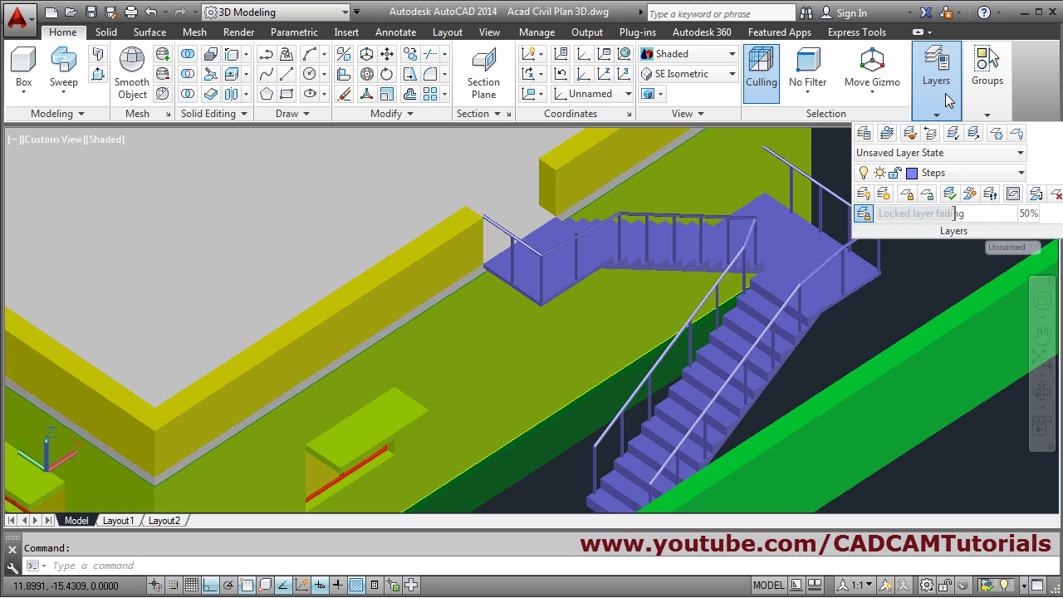
{"action": "left_click", "coordinate": [956, 171]}
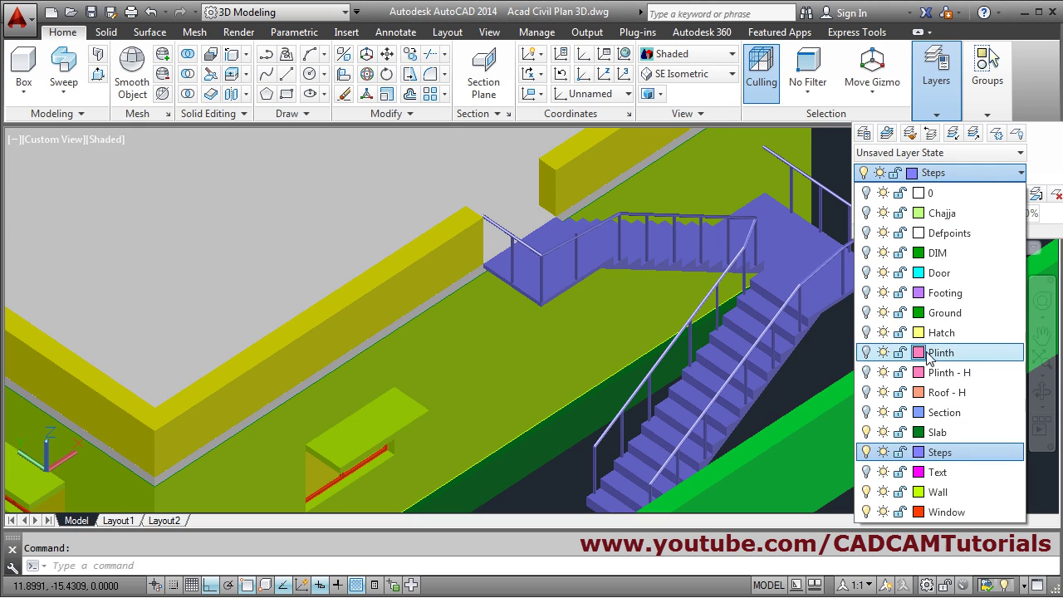